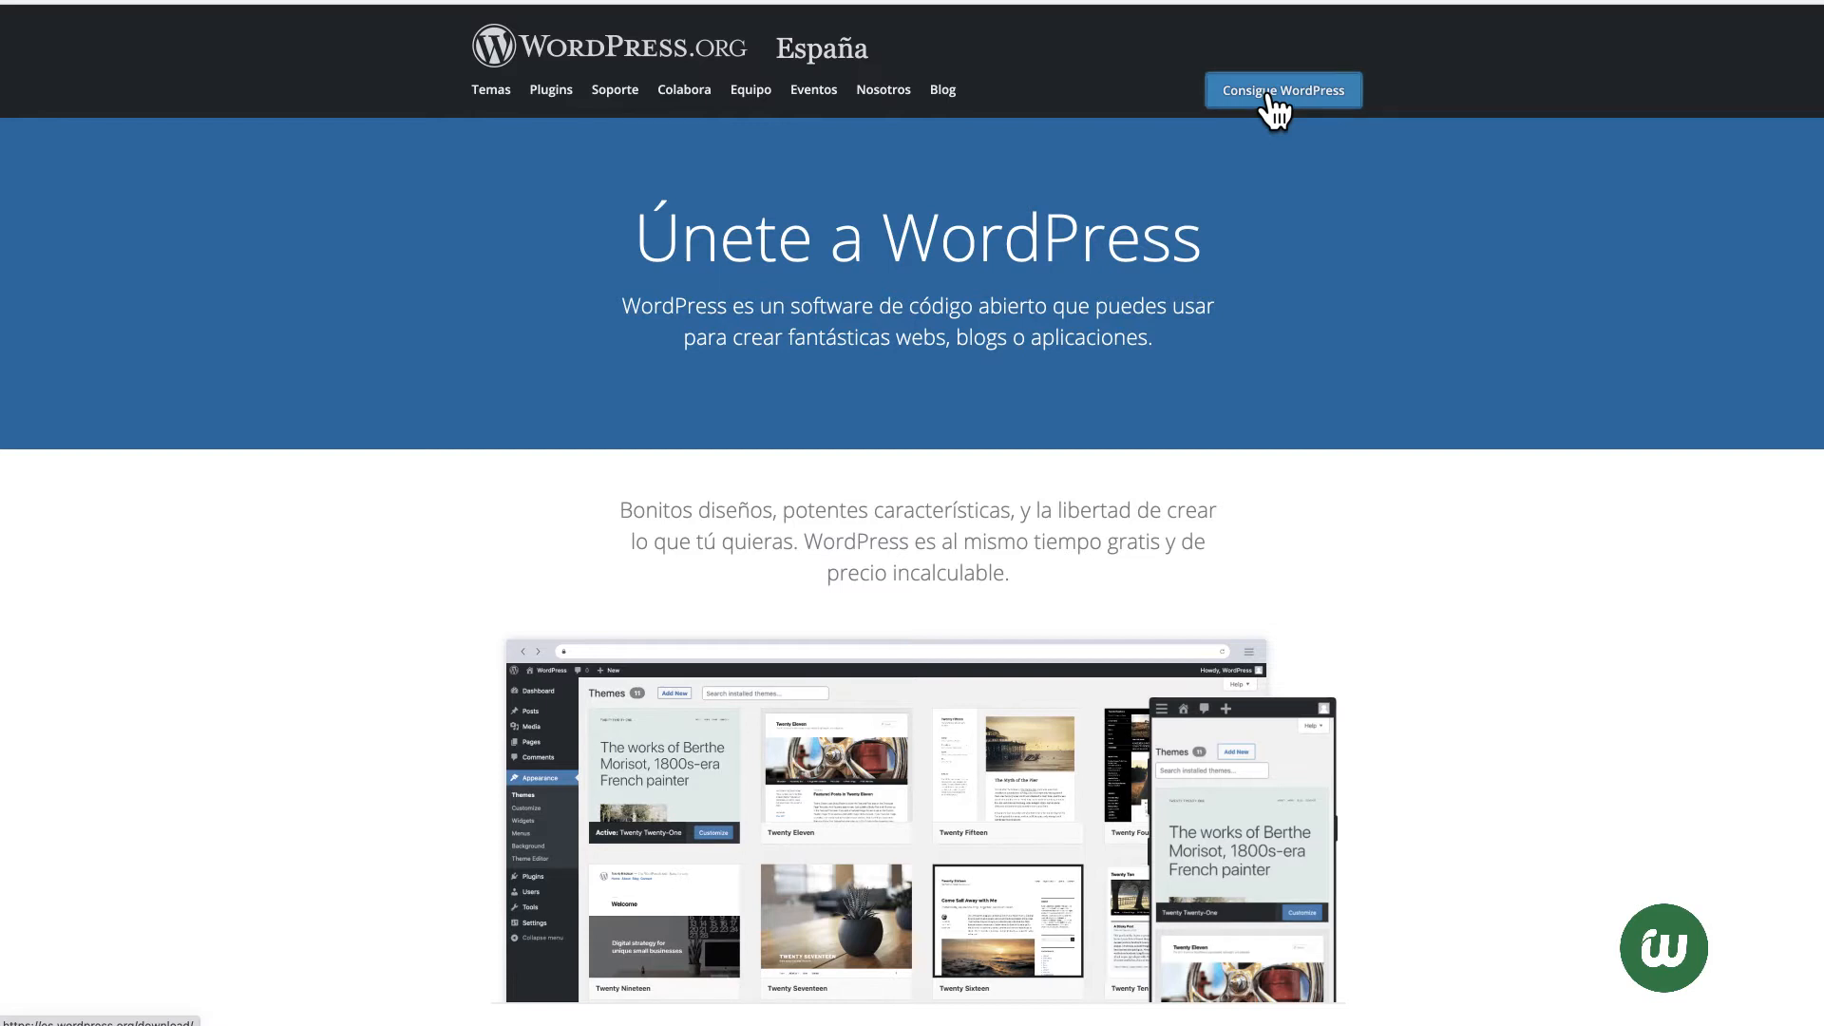
Step: Download the WordPress 5.7.2 package and save wordpress-5.7.2-es_ES.zip in the local WordPress folder
scroll(1190, 322, down, 5)
scroll(1189, 322, down, 8)
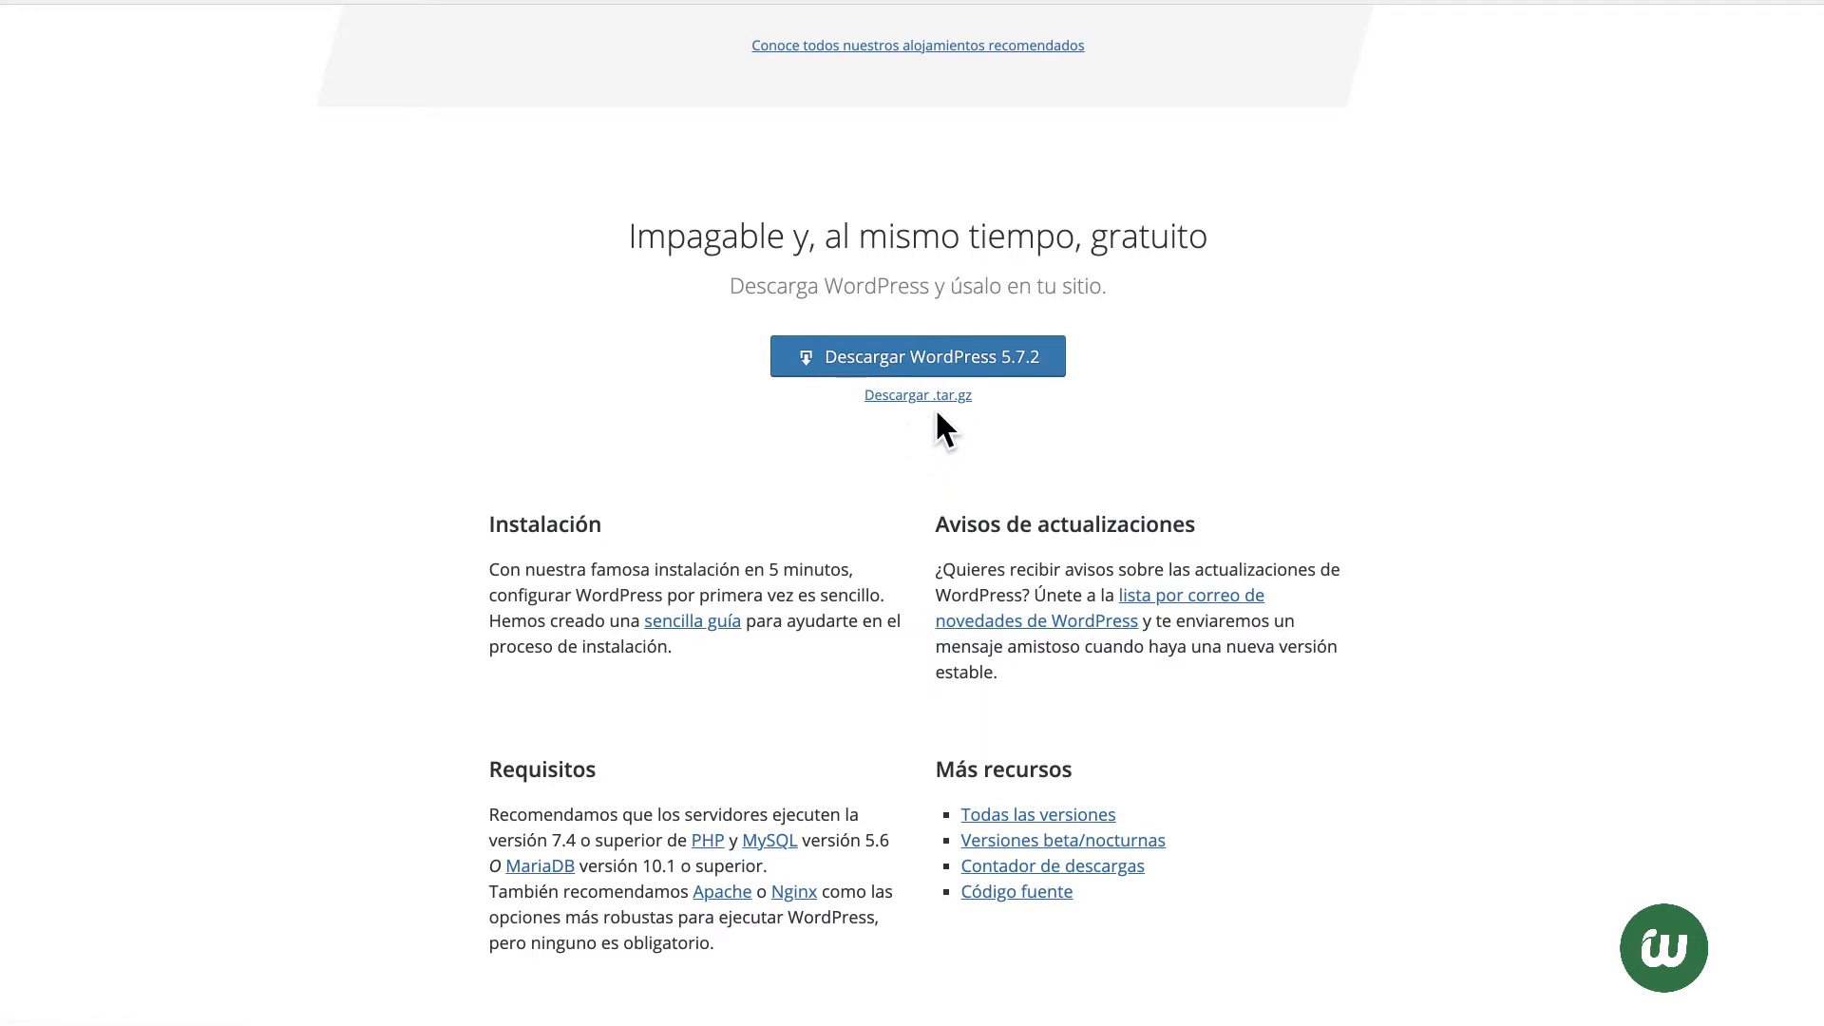
click(986, 376)
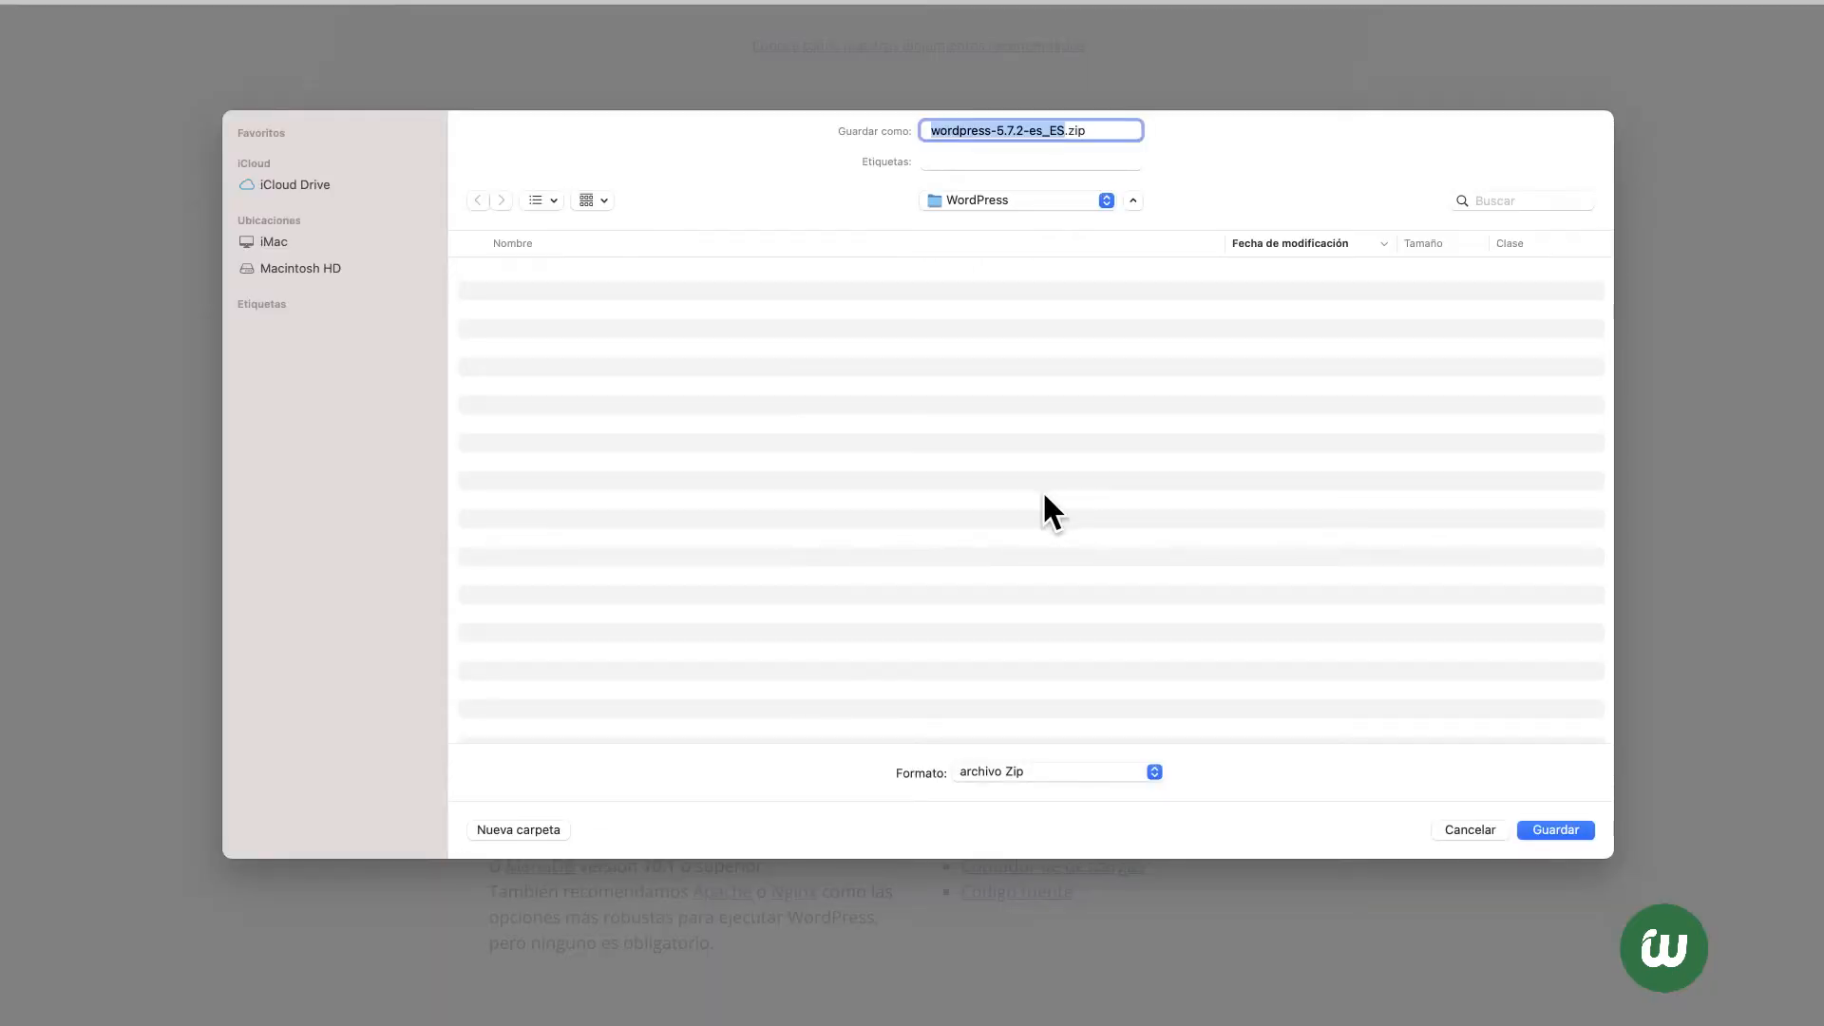
click(1564, 830)
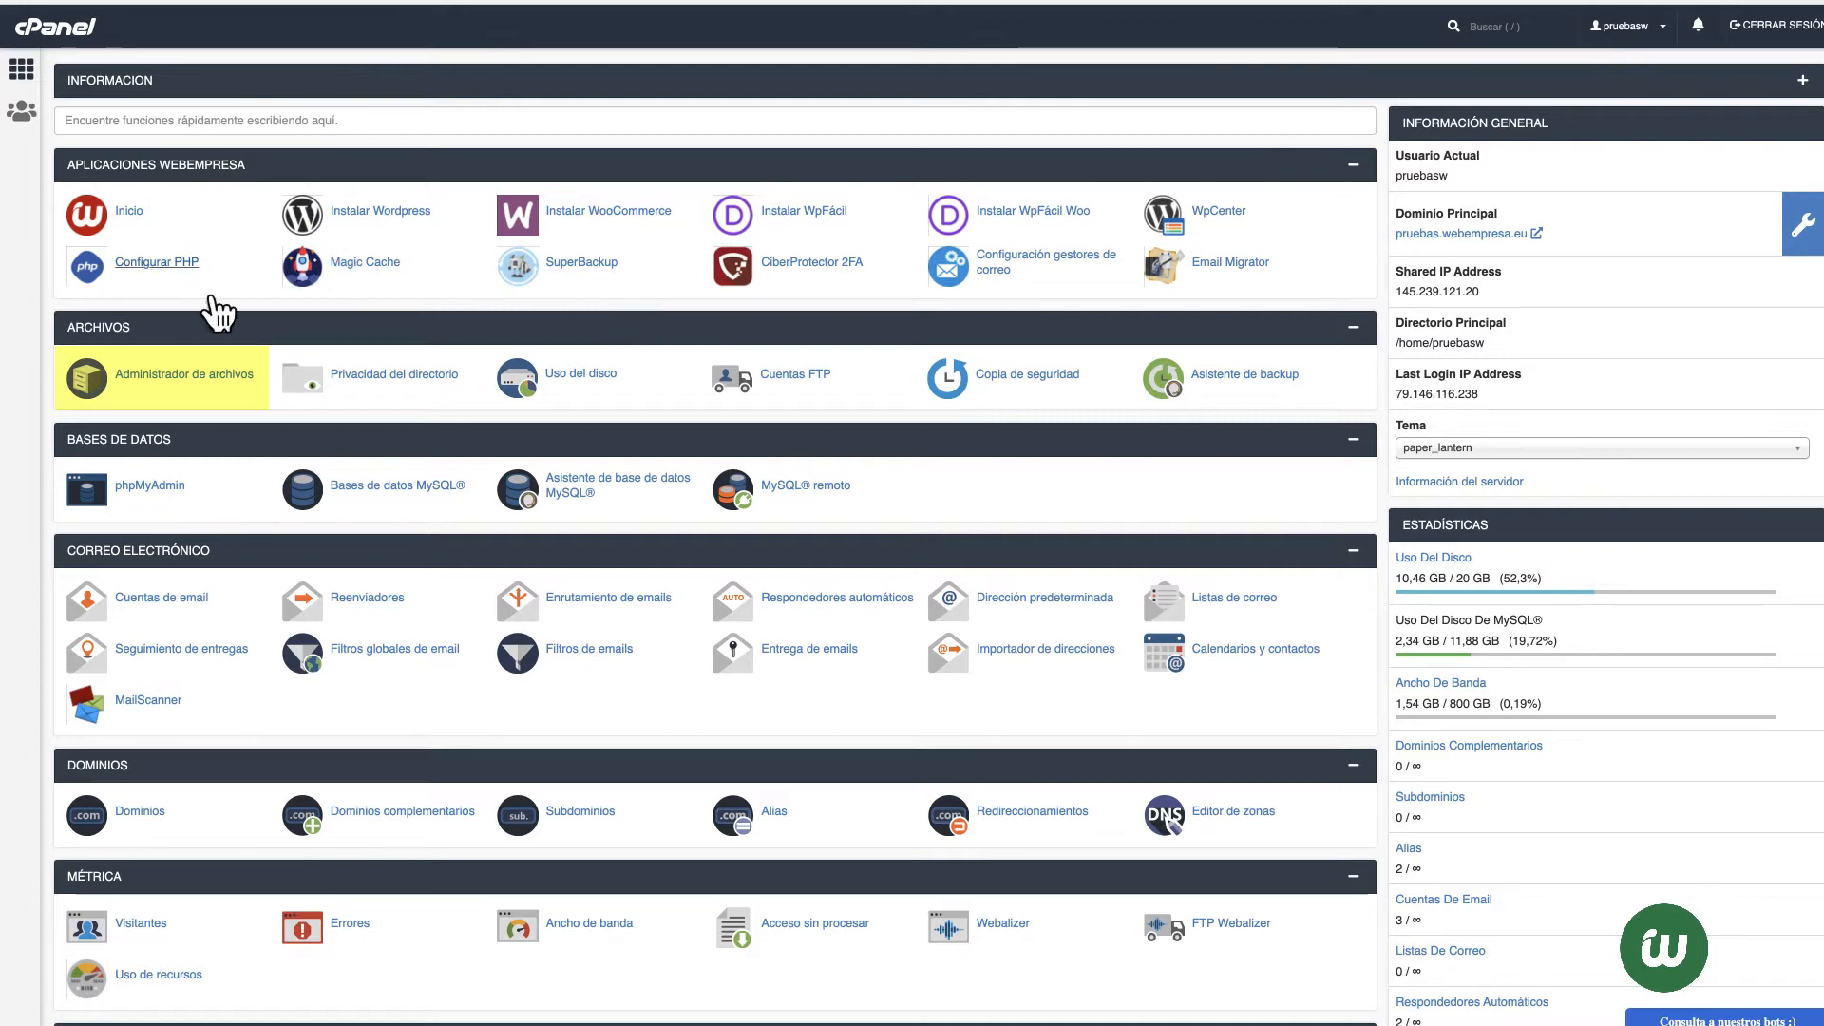
Step: Switch to cPanel and open the public_html folder in the file manager
click(178, 377)
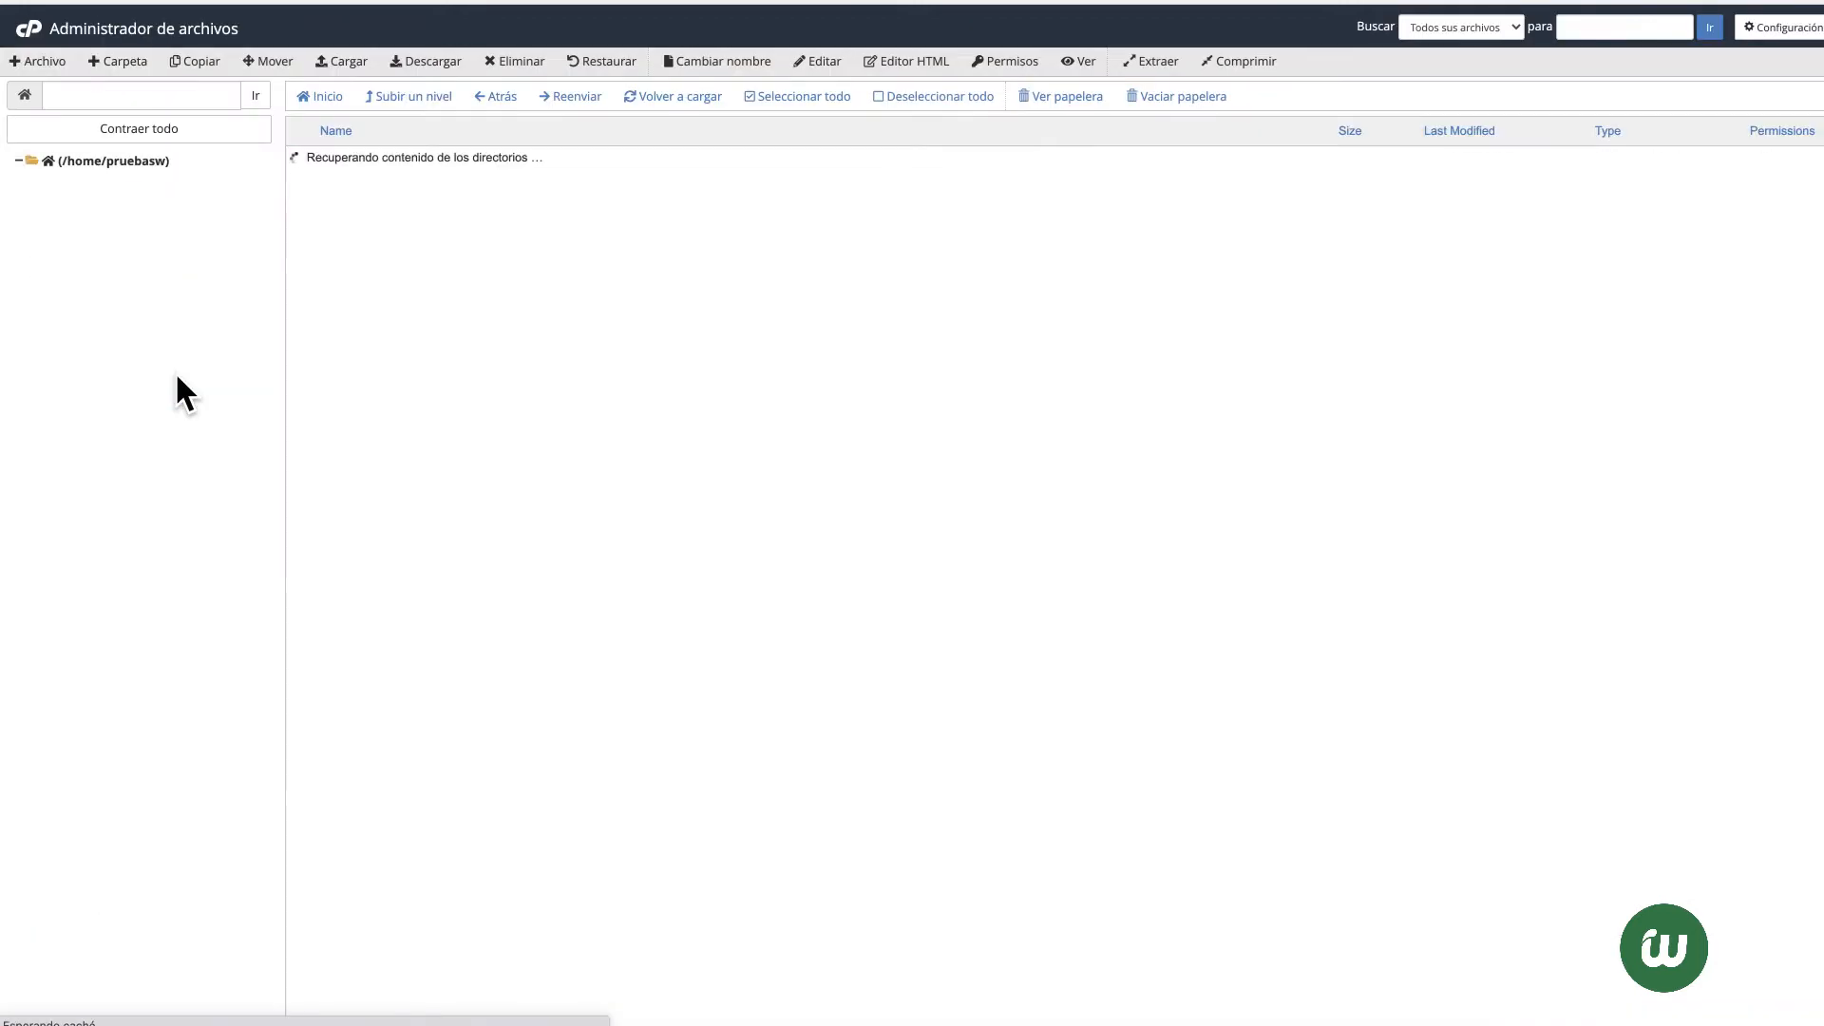
scroll(433, 611, down, 5)
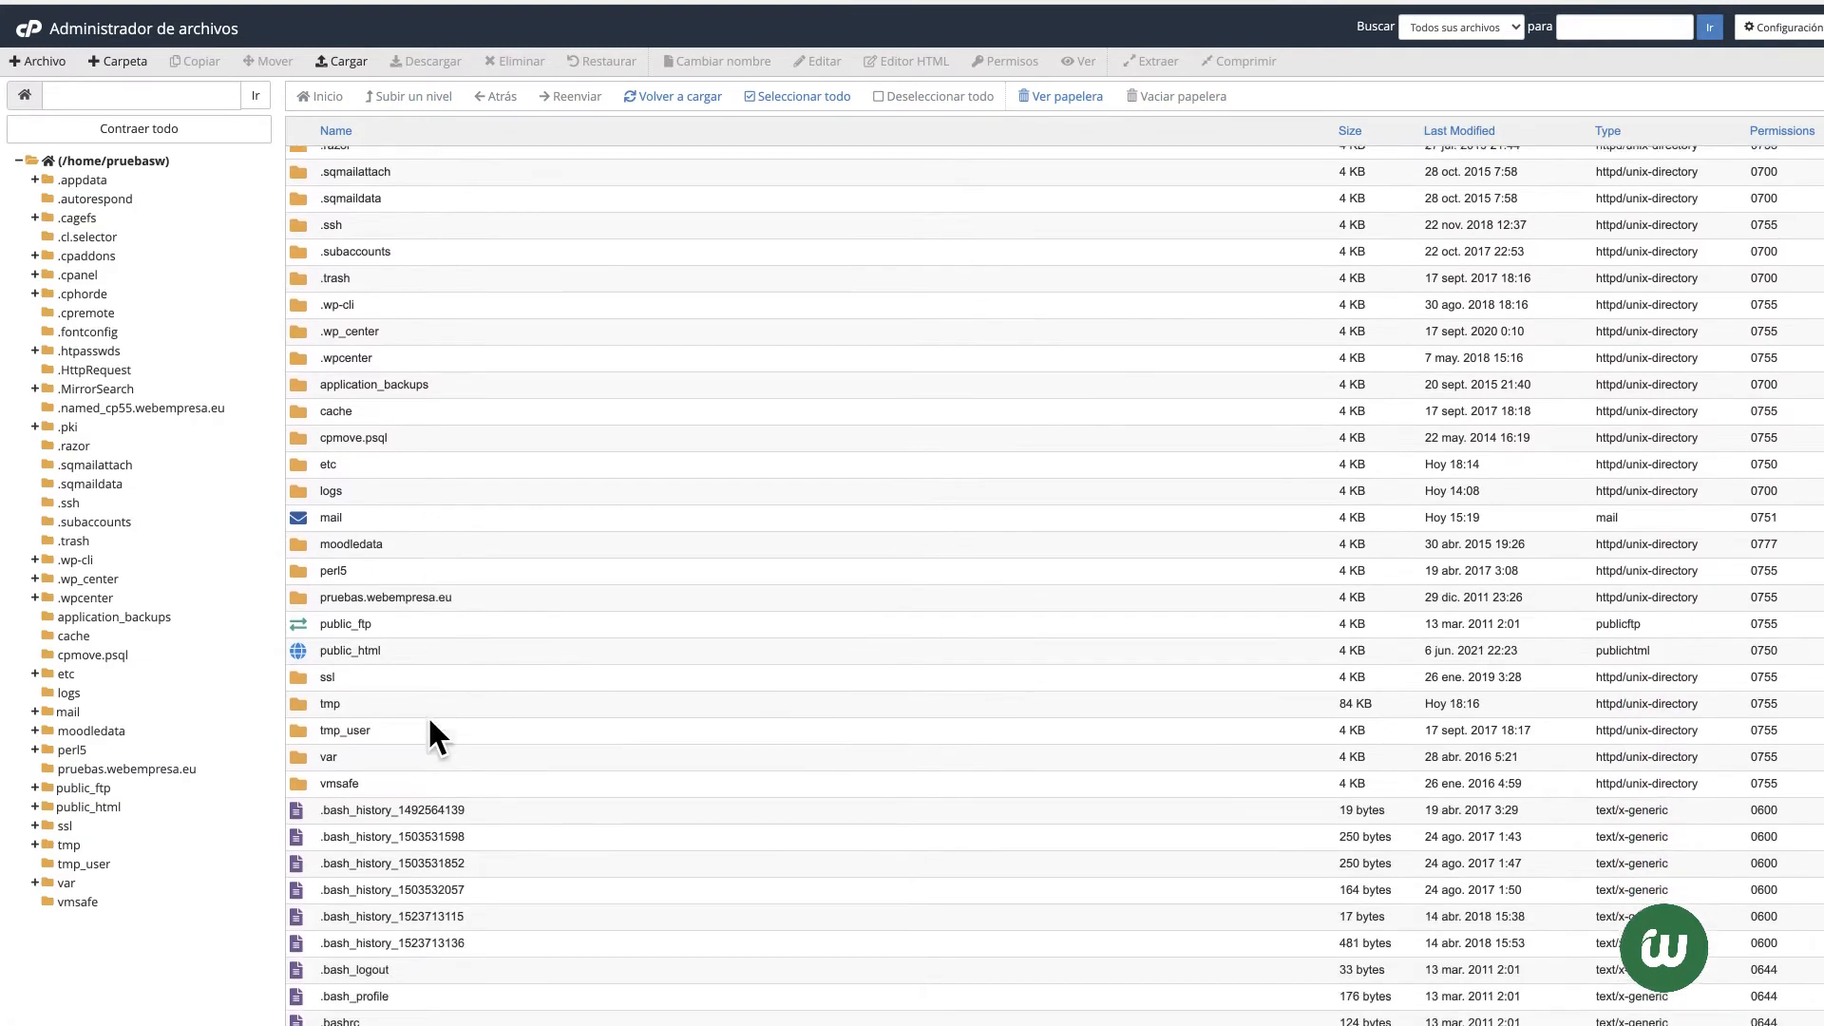
double_click(420, 642)
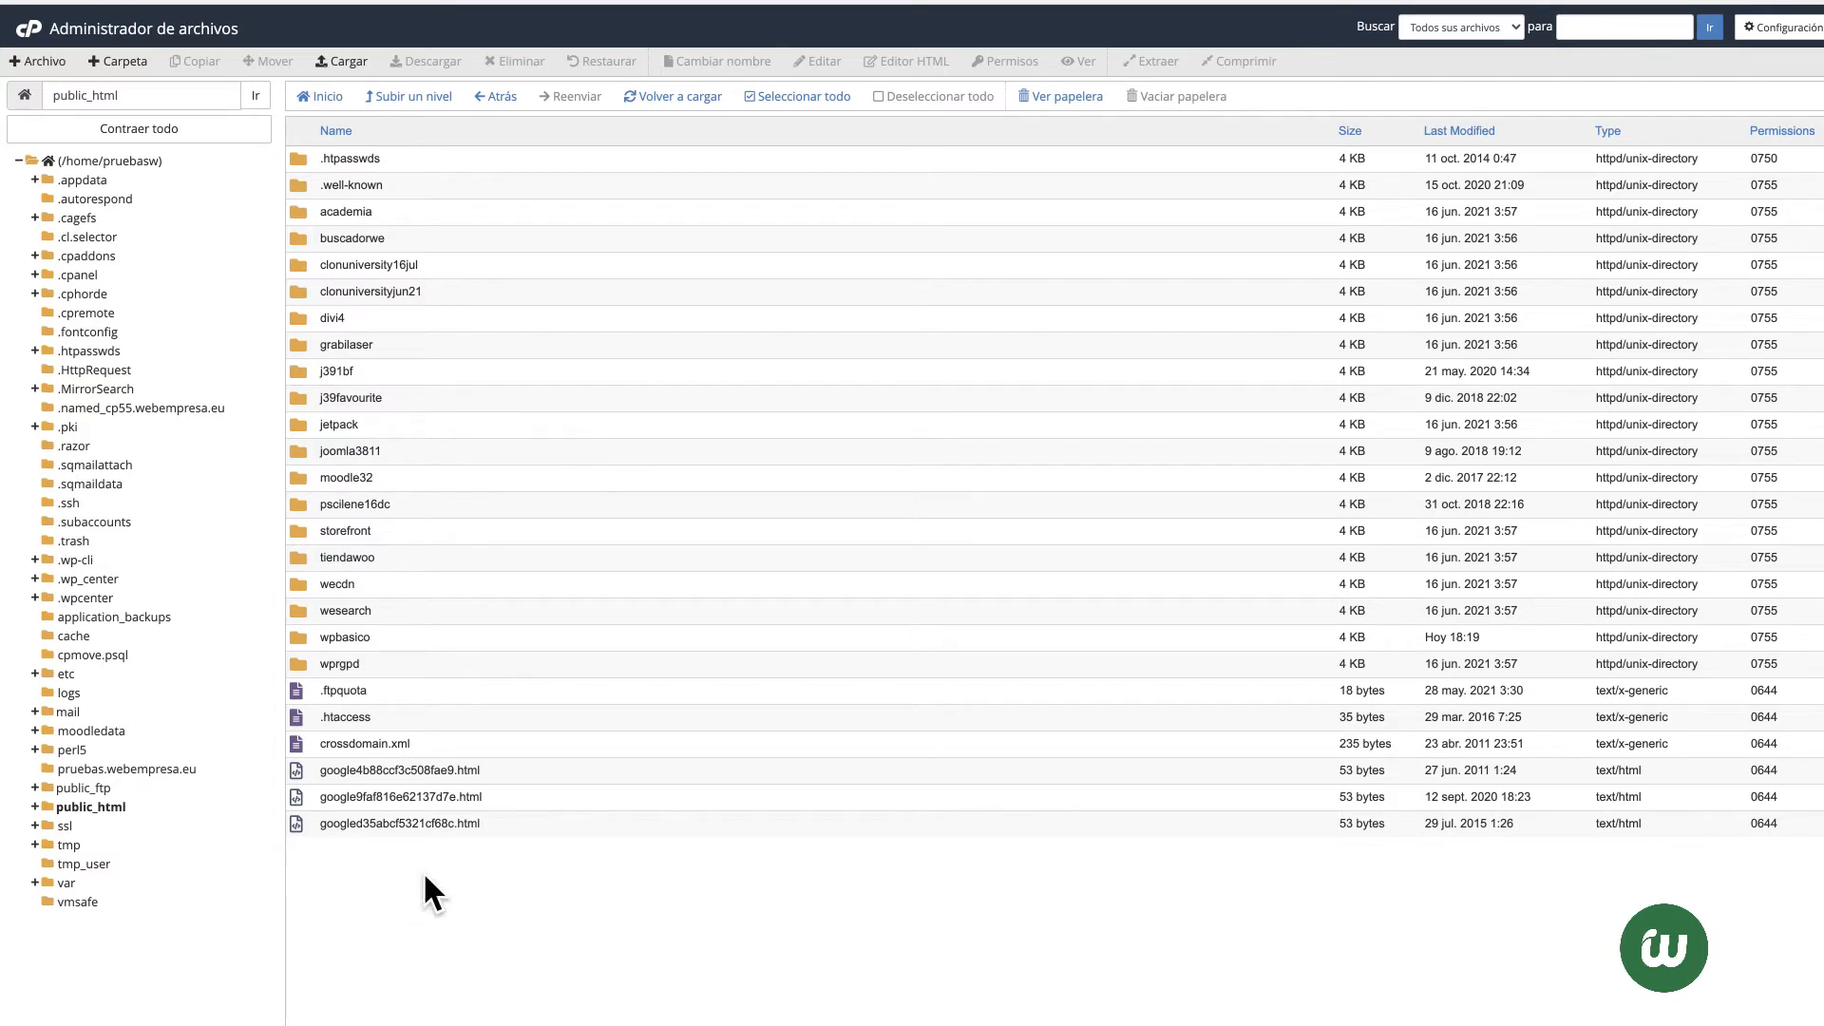
Step: Create a new folder named literatura.com inside public_html
click(119, 62)
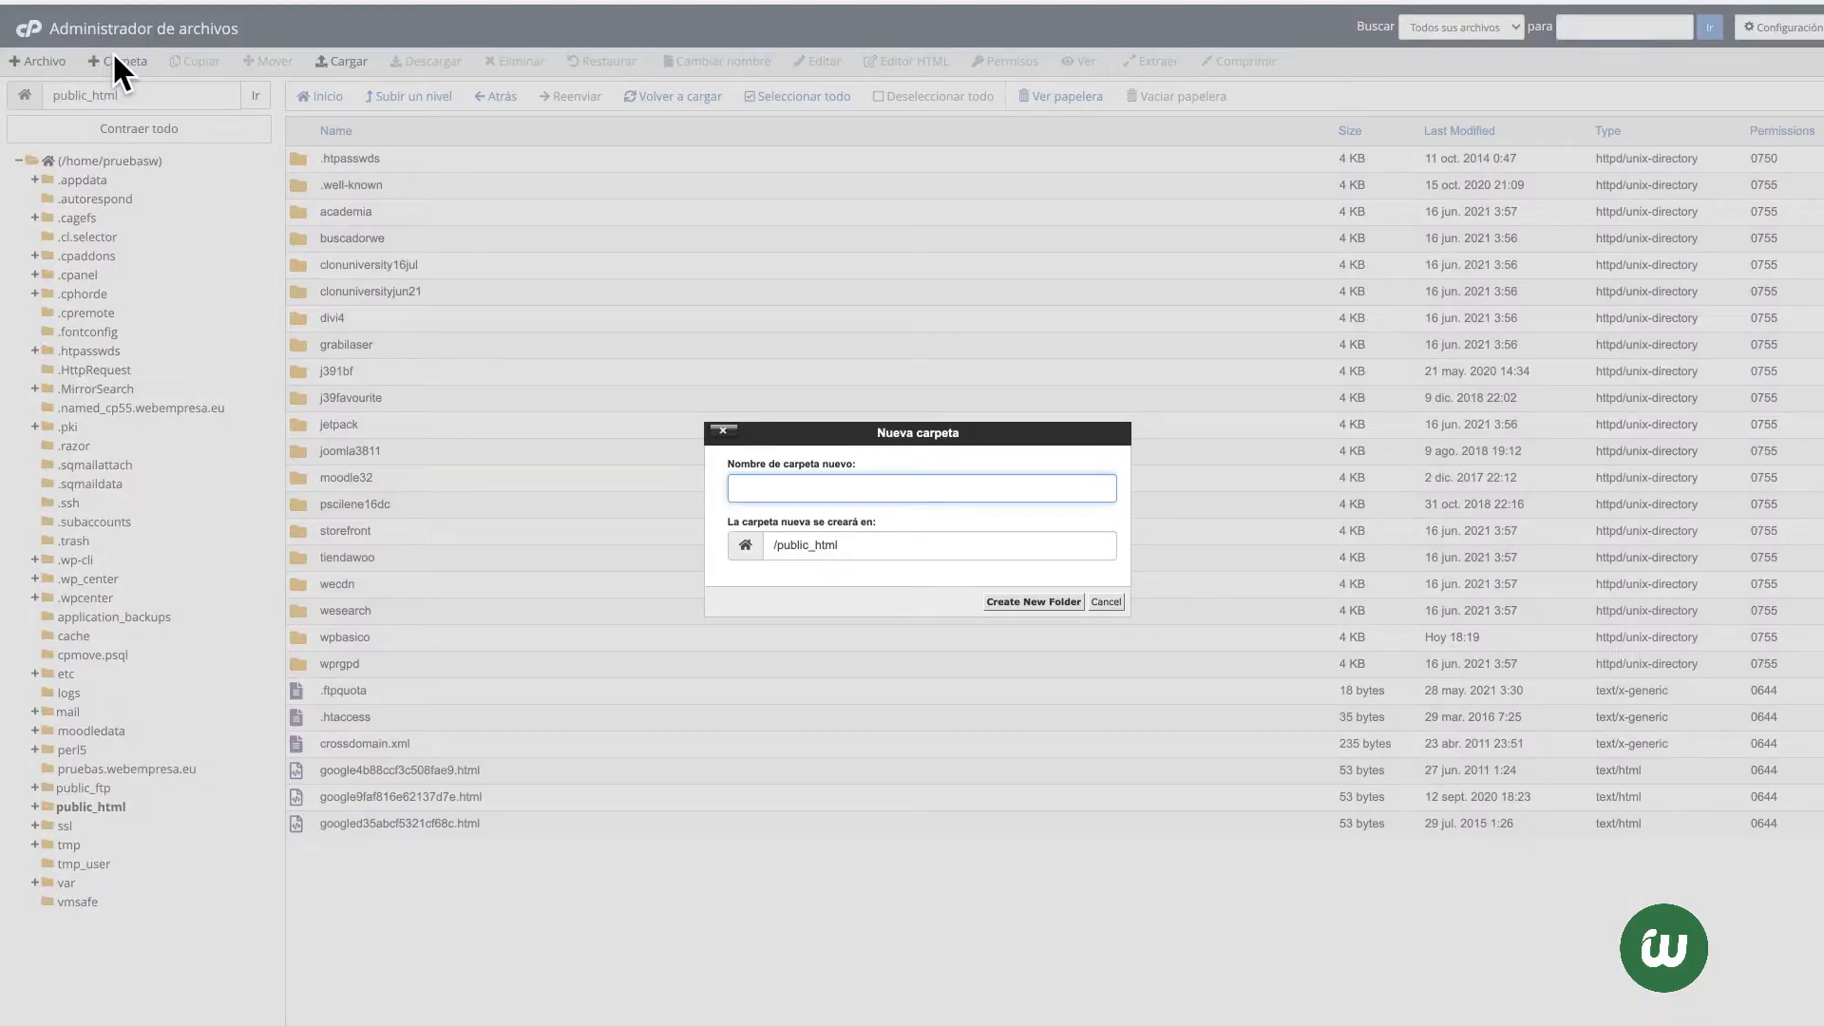
text(literatura.com)
click(1012, 602)
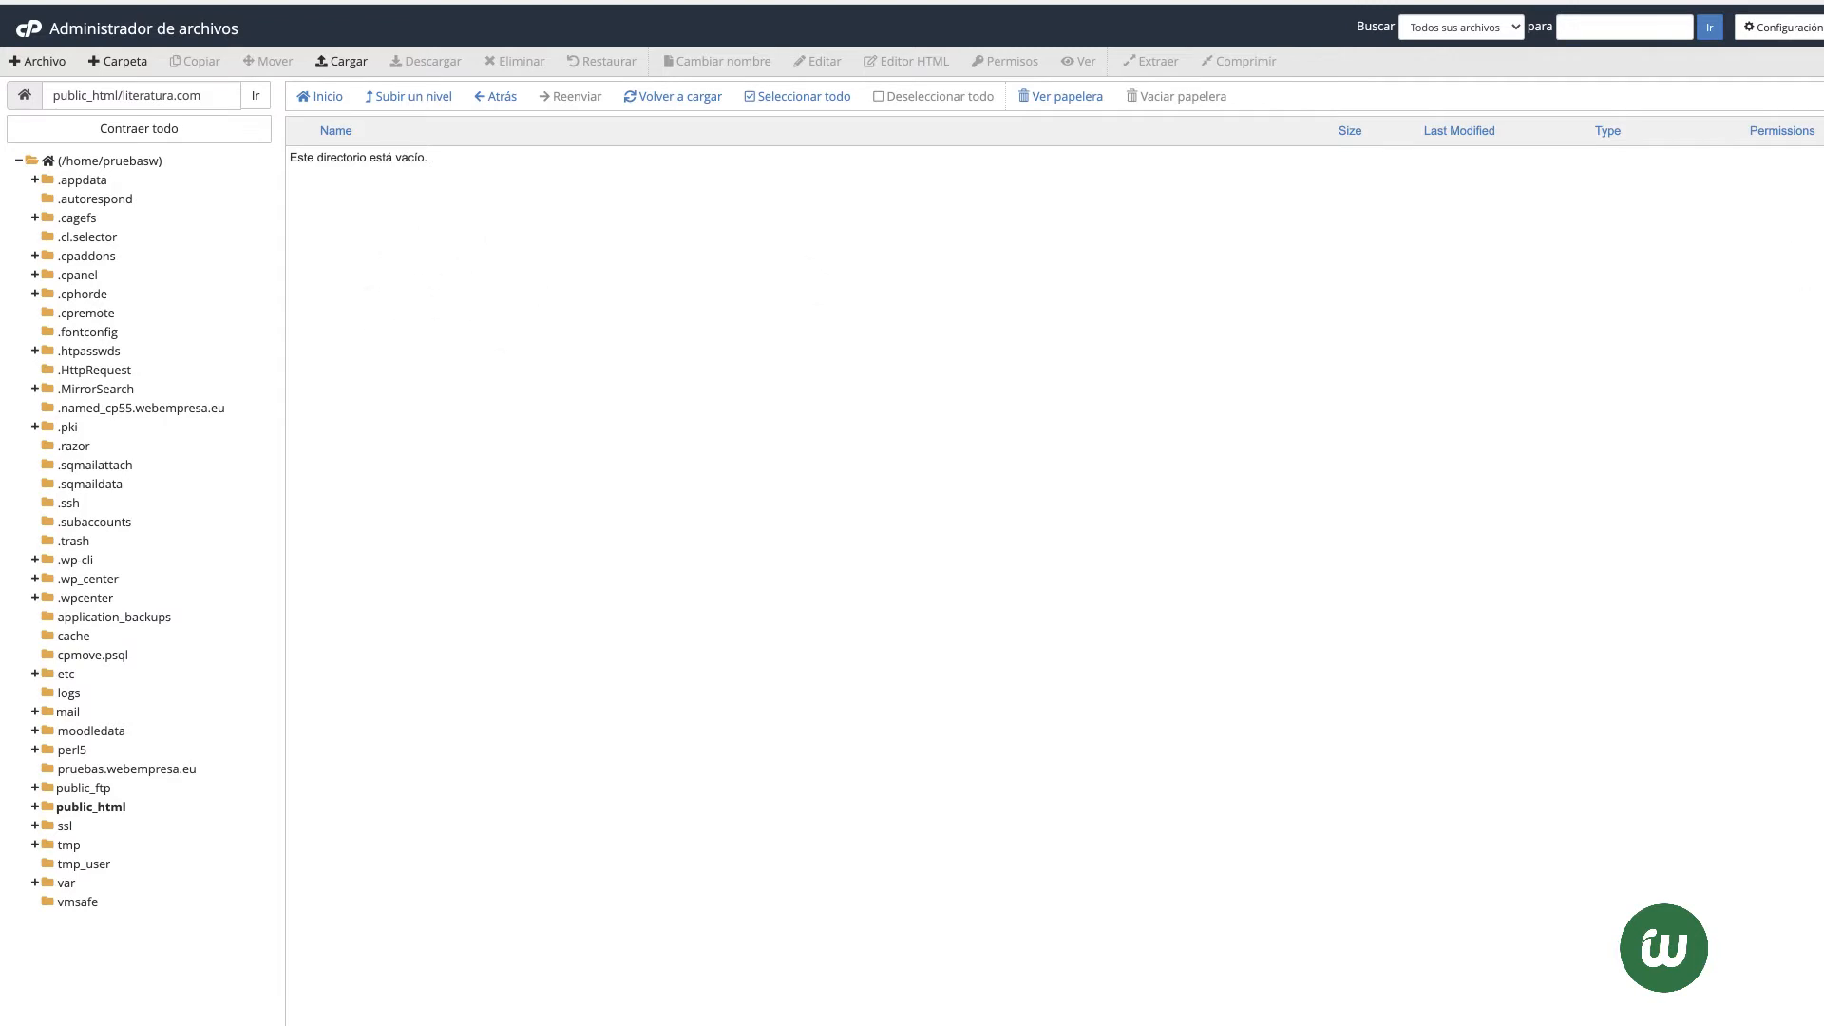
Step: Upload wordpress-5.7.2-es_ES.zip into the literatura.com folder, return to the folder and refresh its file list
drag(1814, 266, 657, 317)
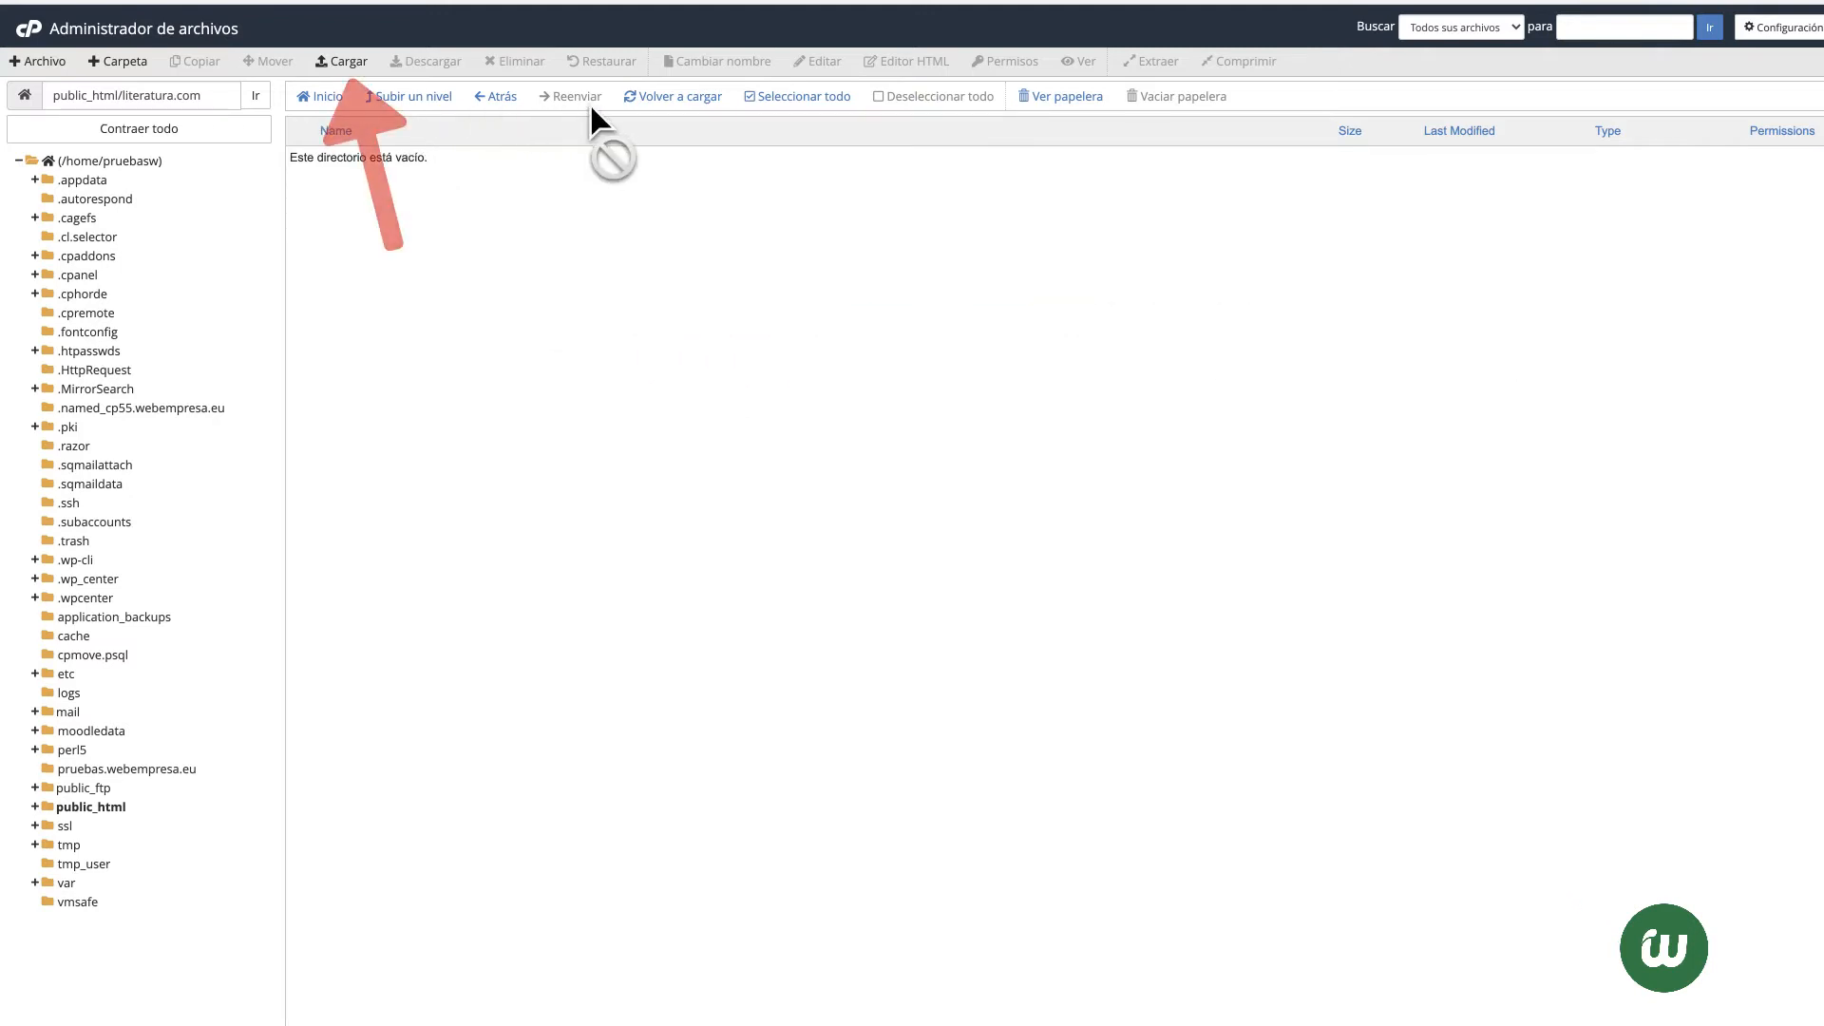
click(344, 62)
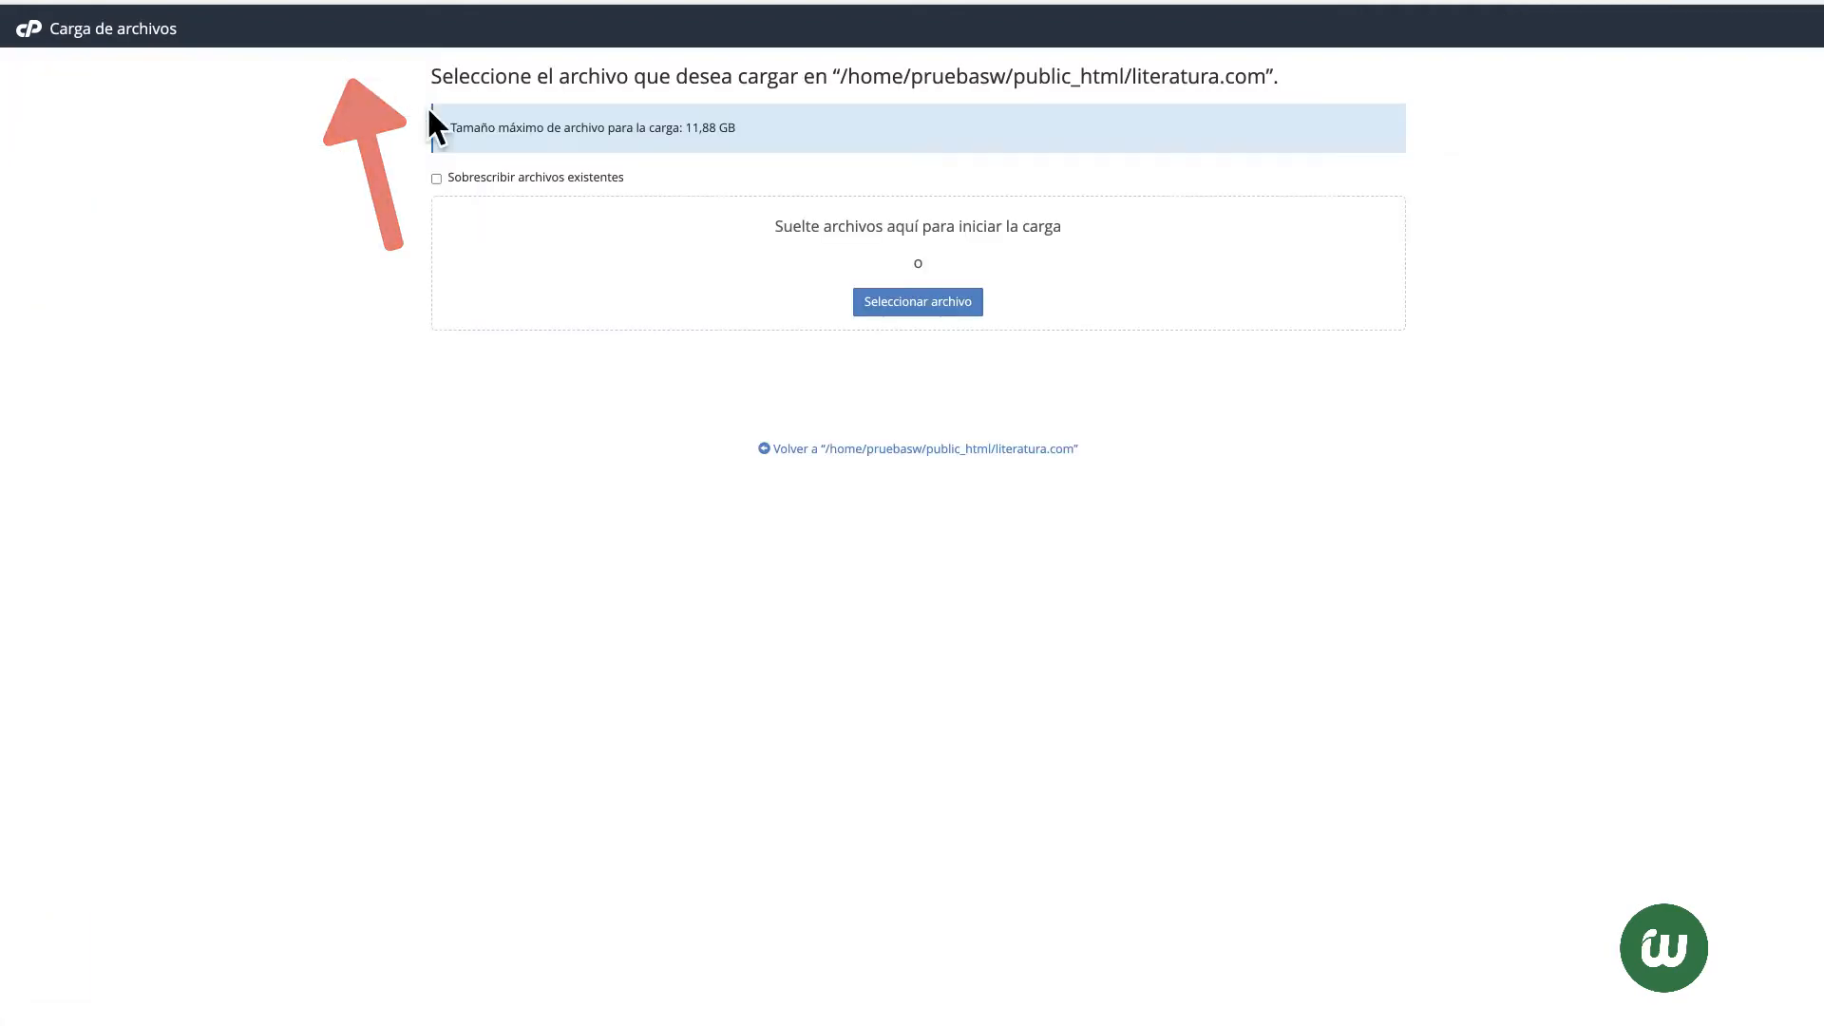
click(895, 304)
click(796, 300)
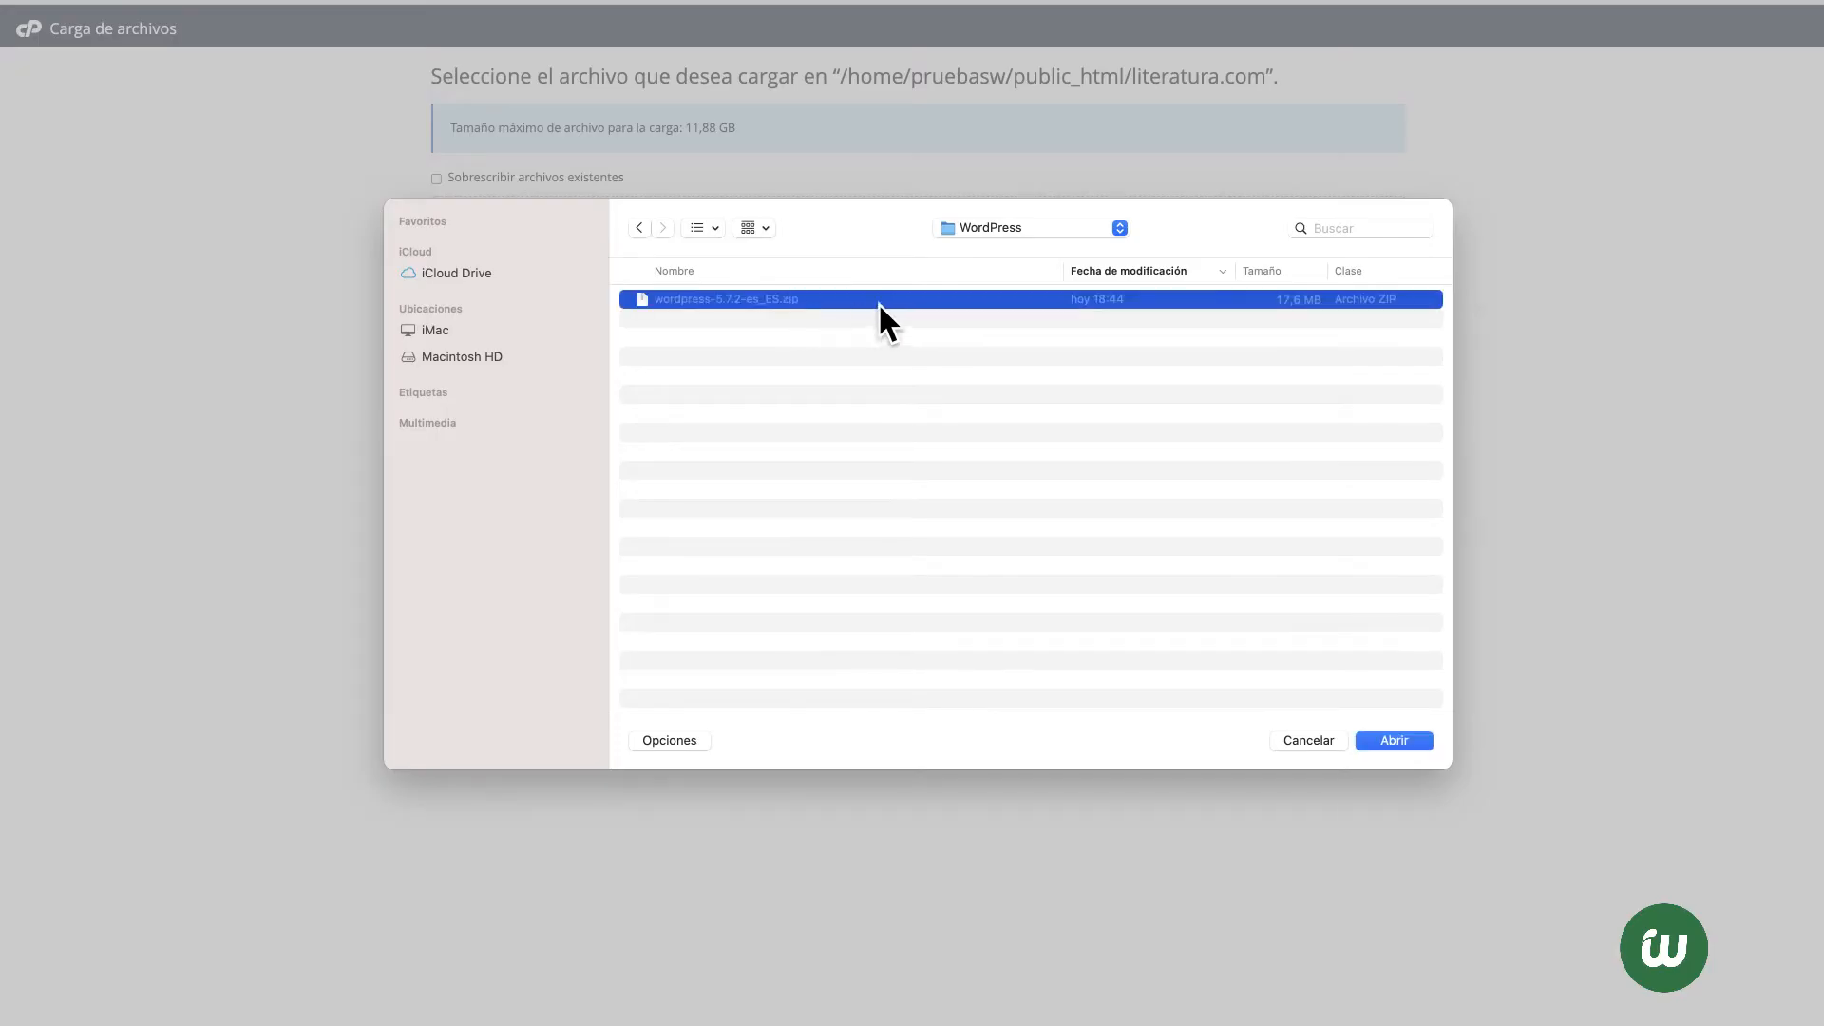
key(Return)
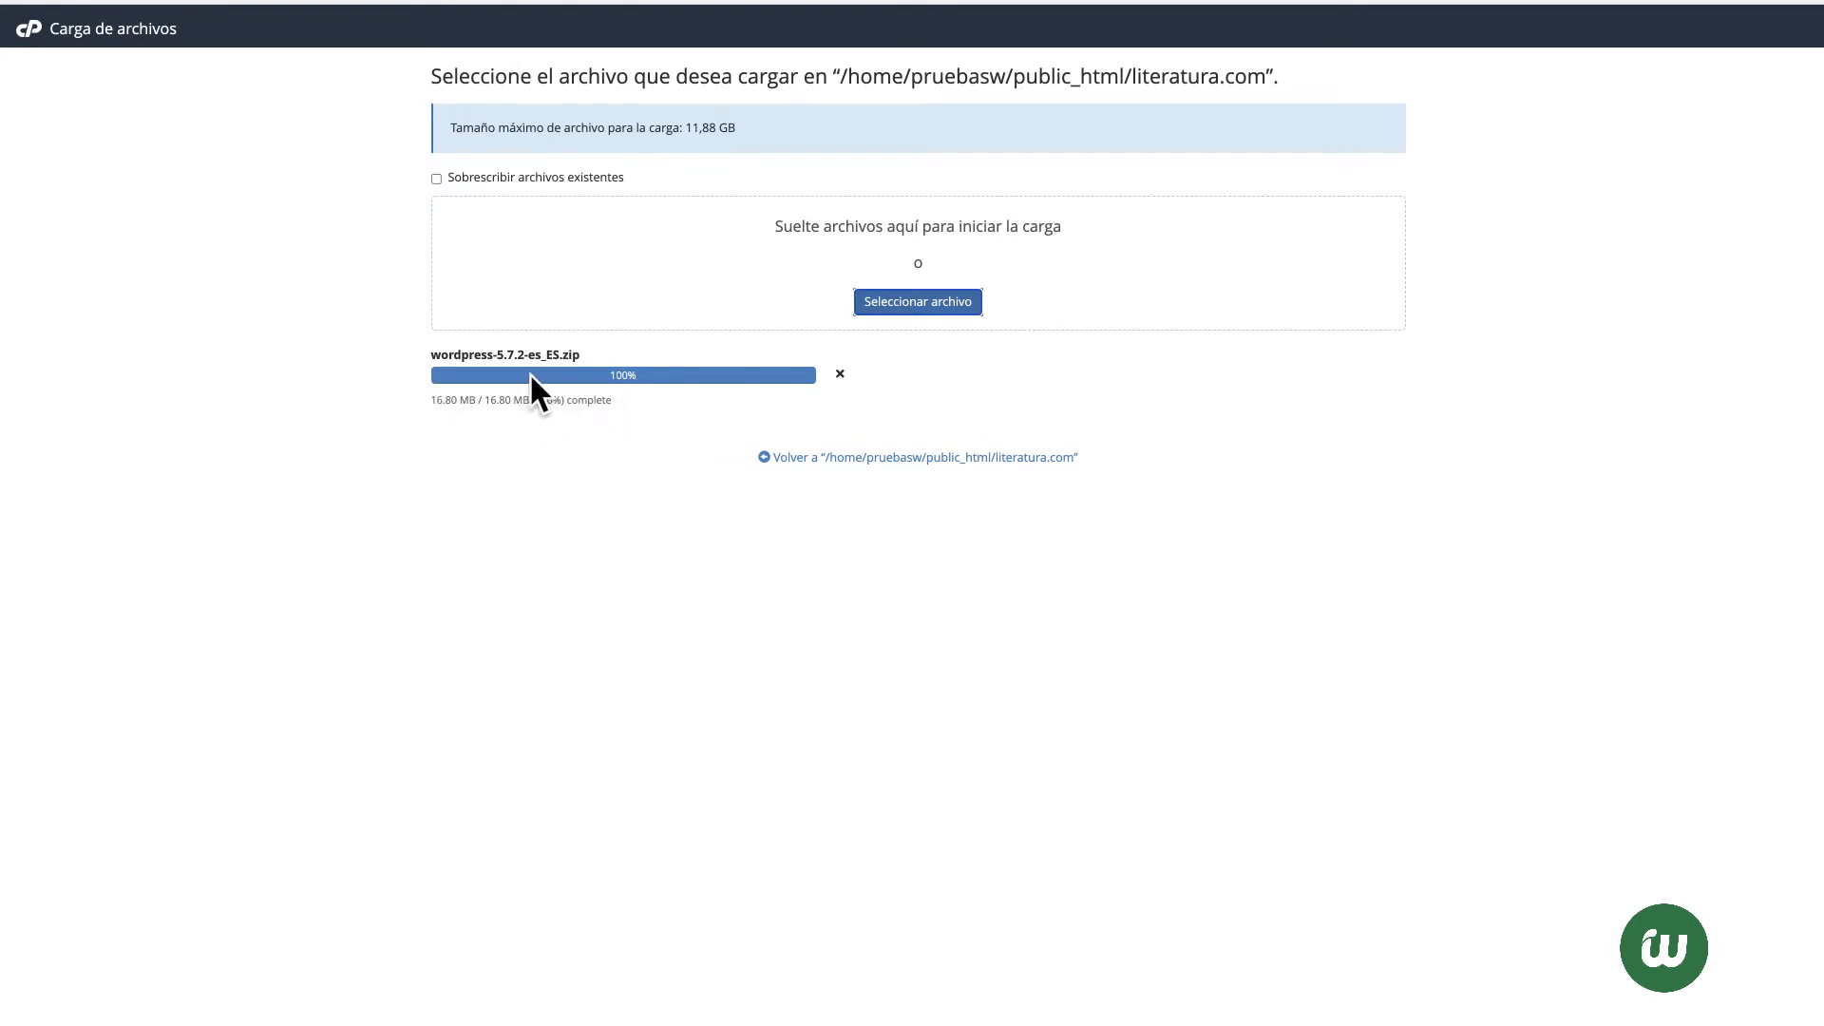
click(882, 459)
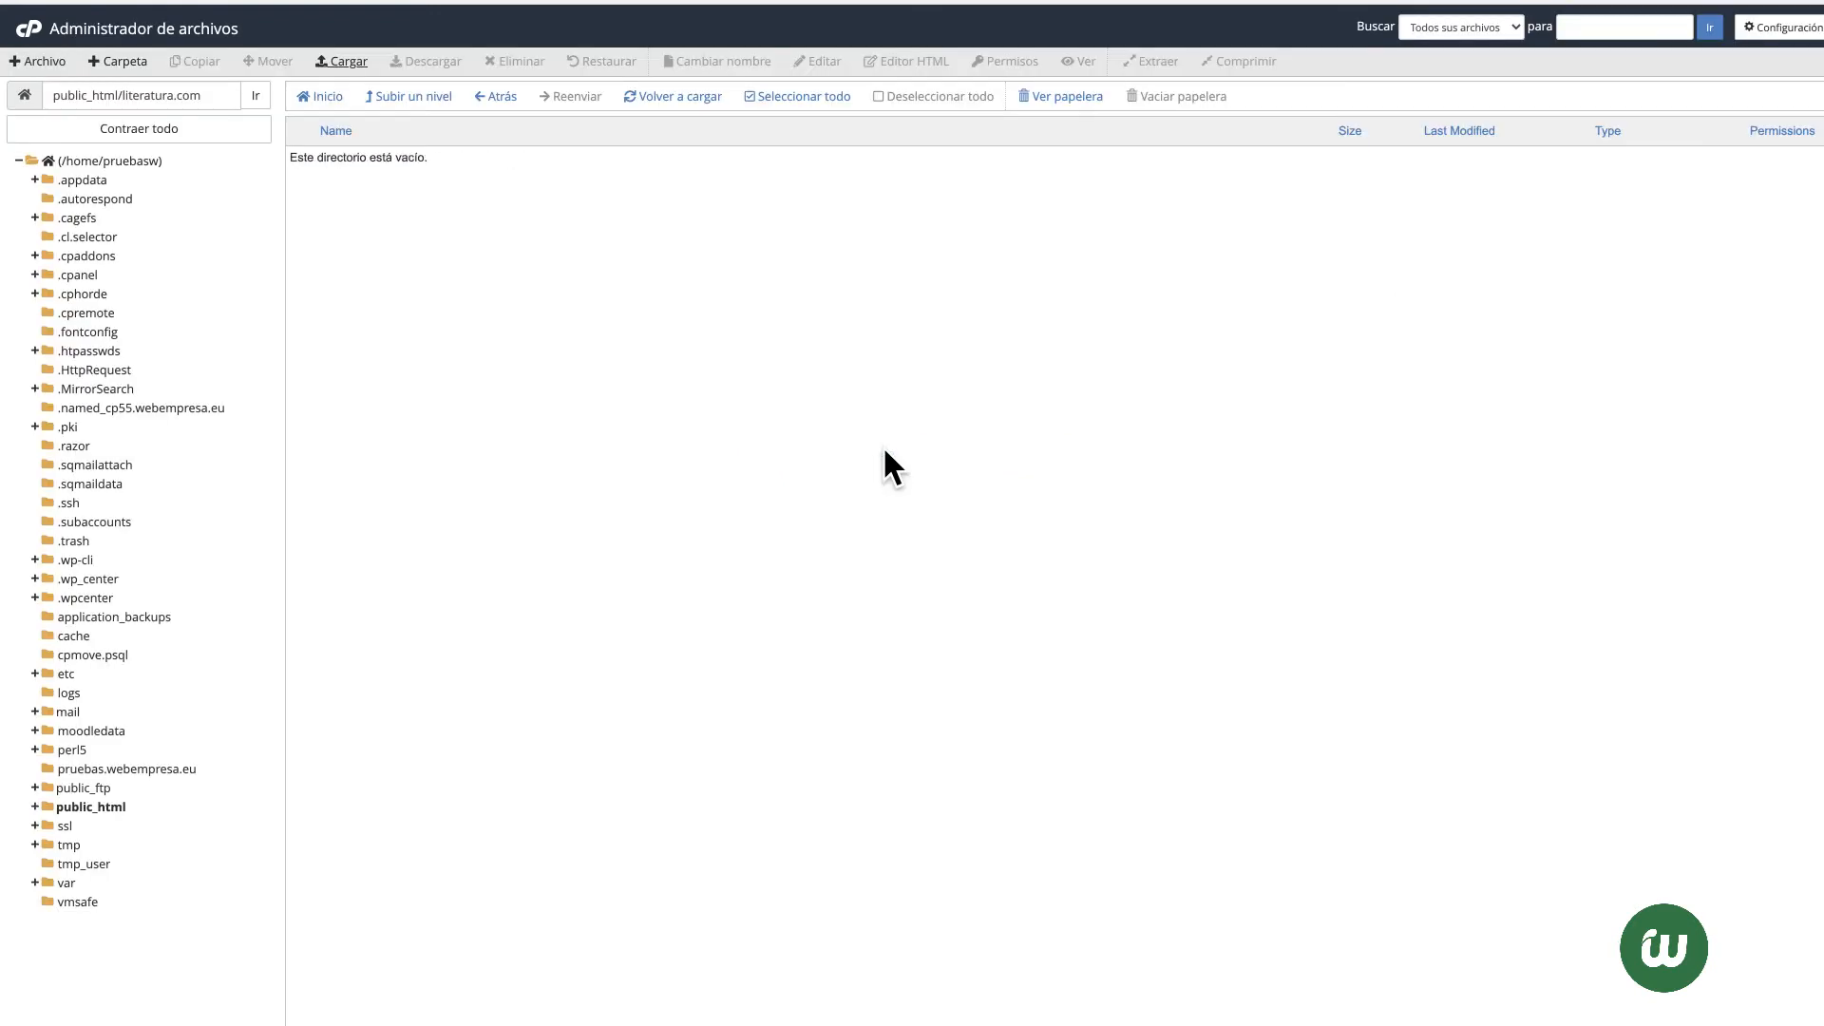
click(662, 104)
Step: Extract wordpress-5.7.2-es_ES.zip into /public_html/literatura.com, review the extraction results and close them
click(509, 161)
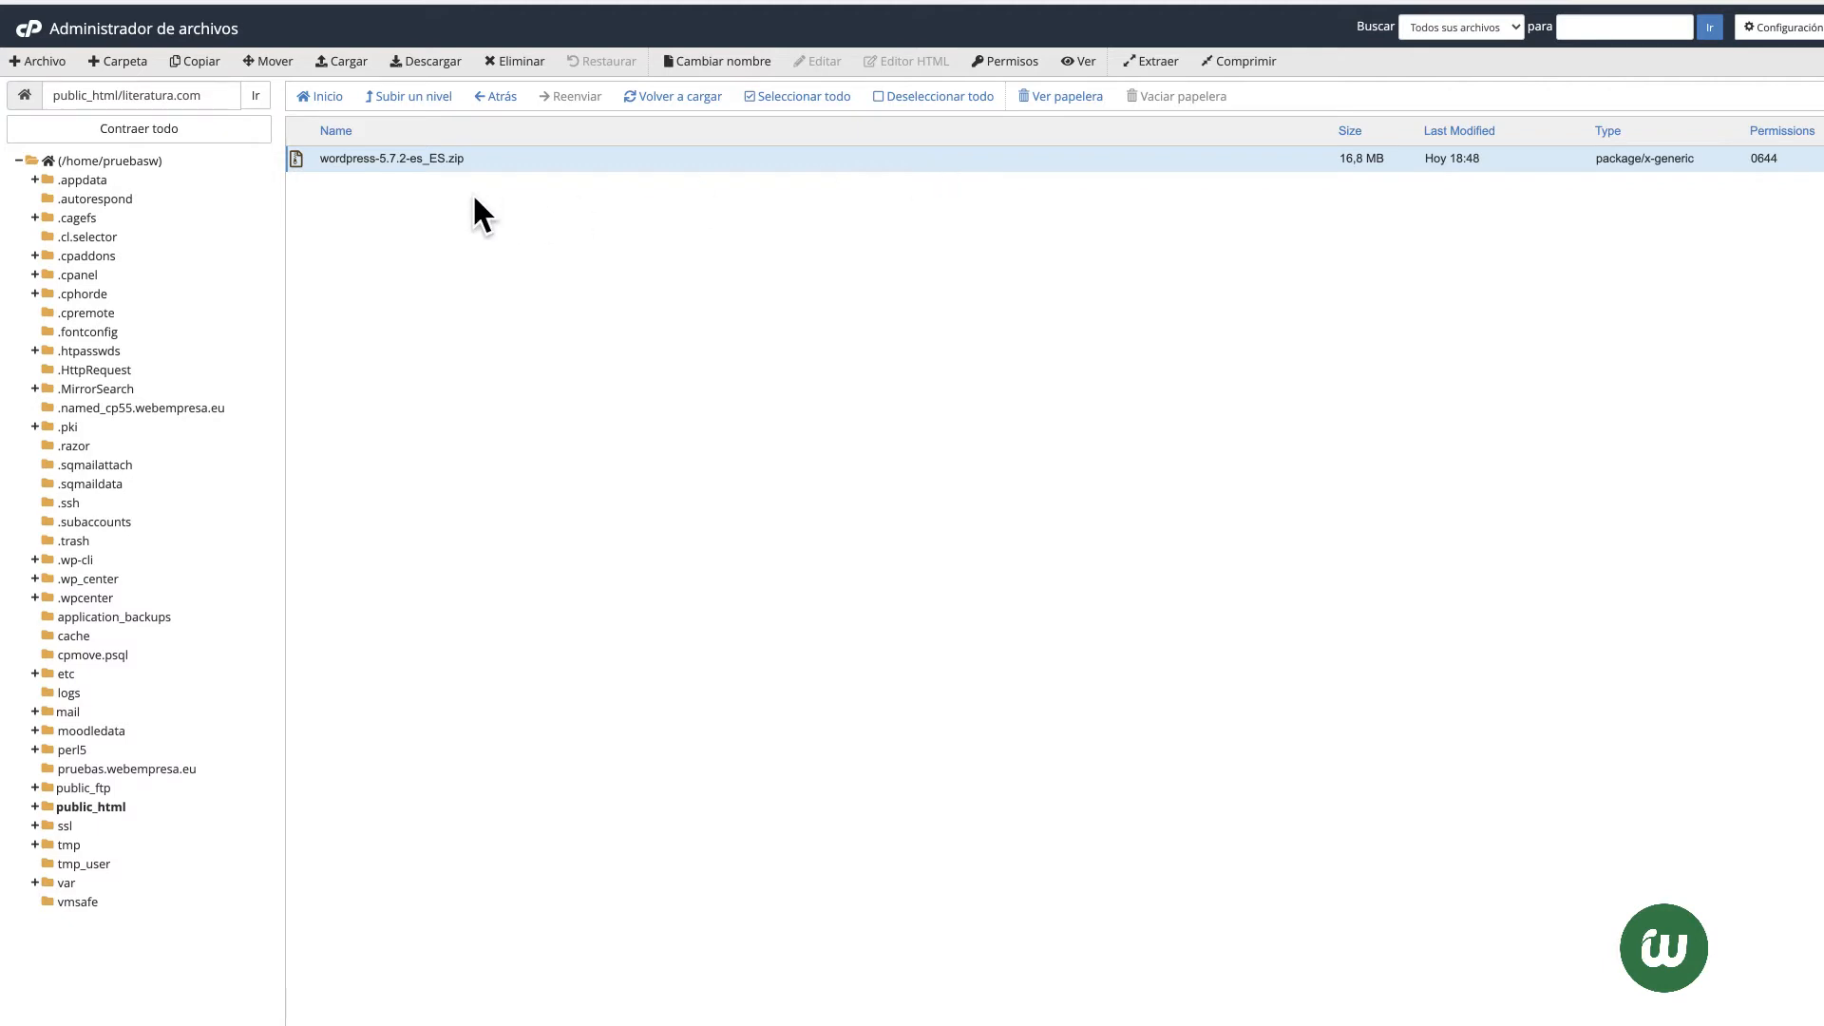
click(505, 157)
click(534, 160)
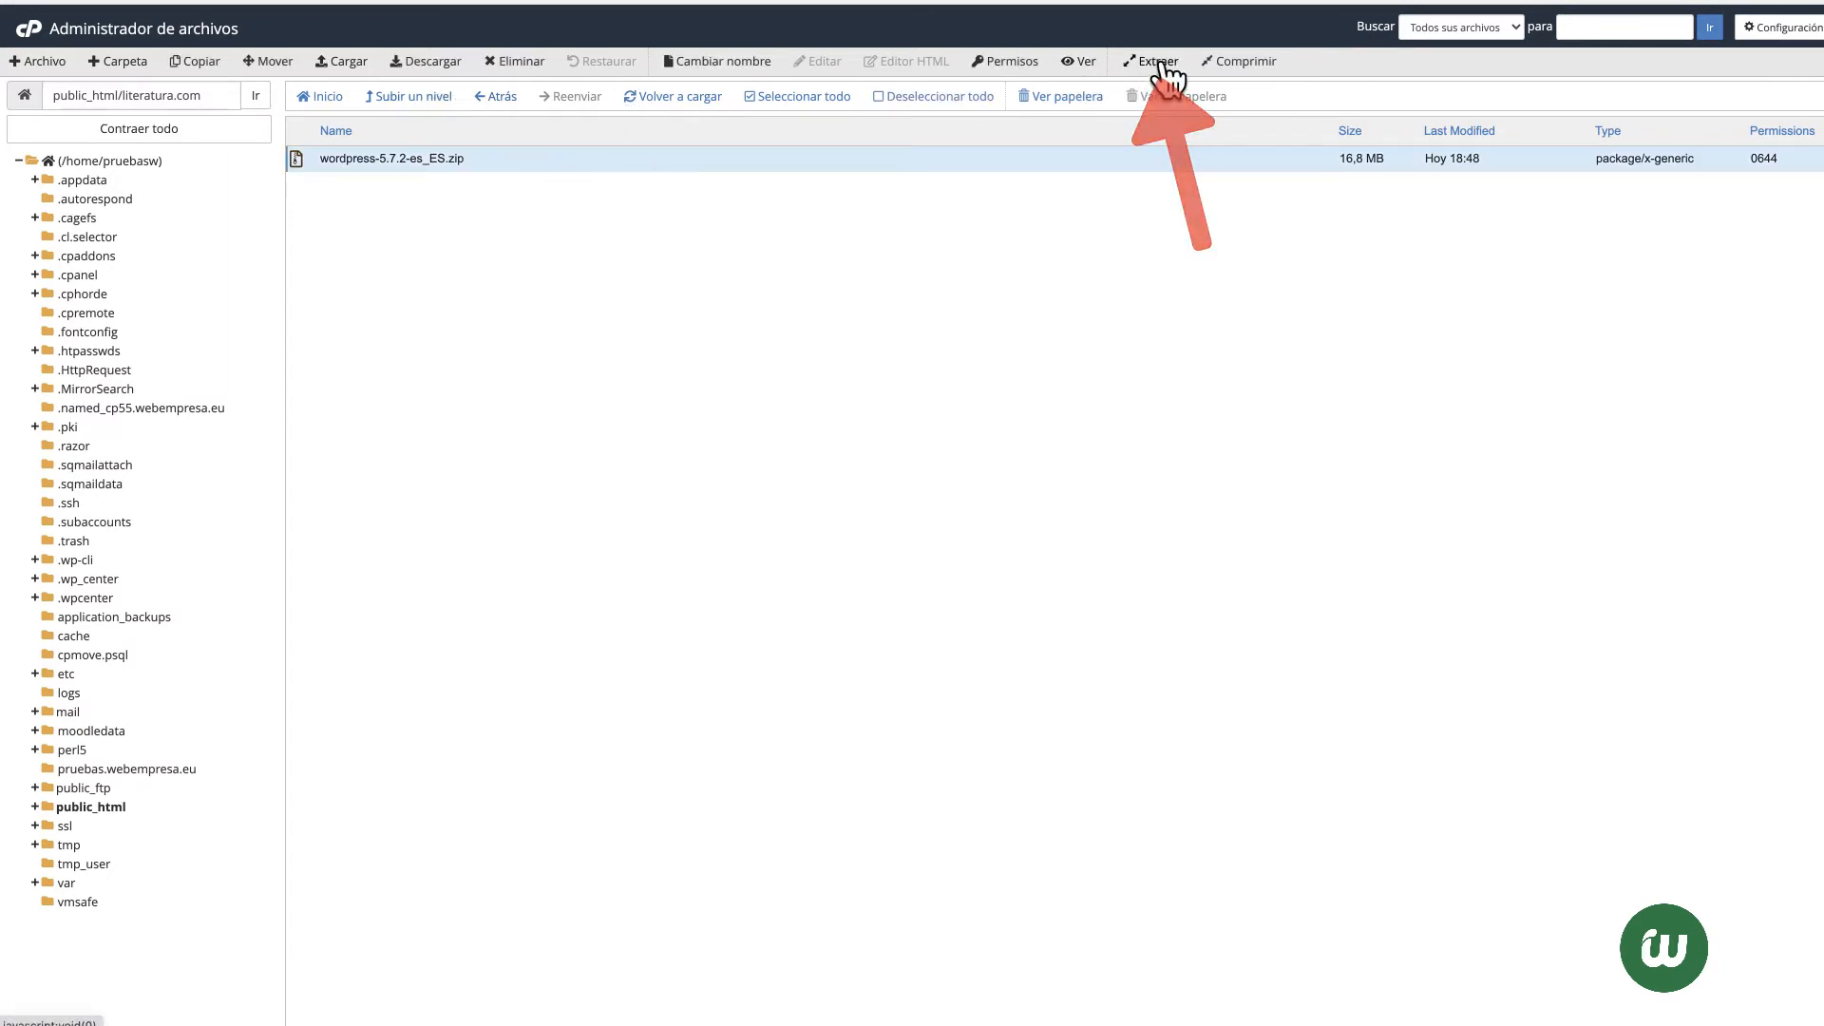
right_click(490, 158)
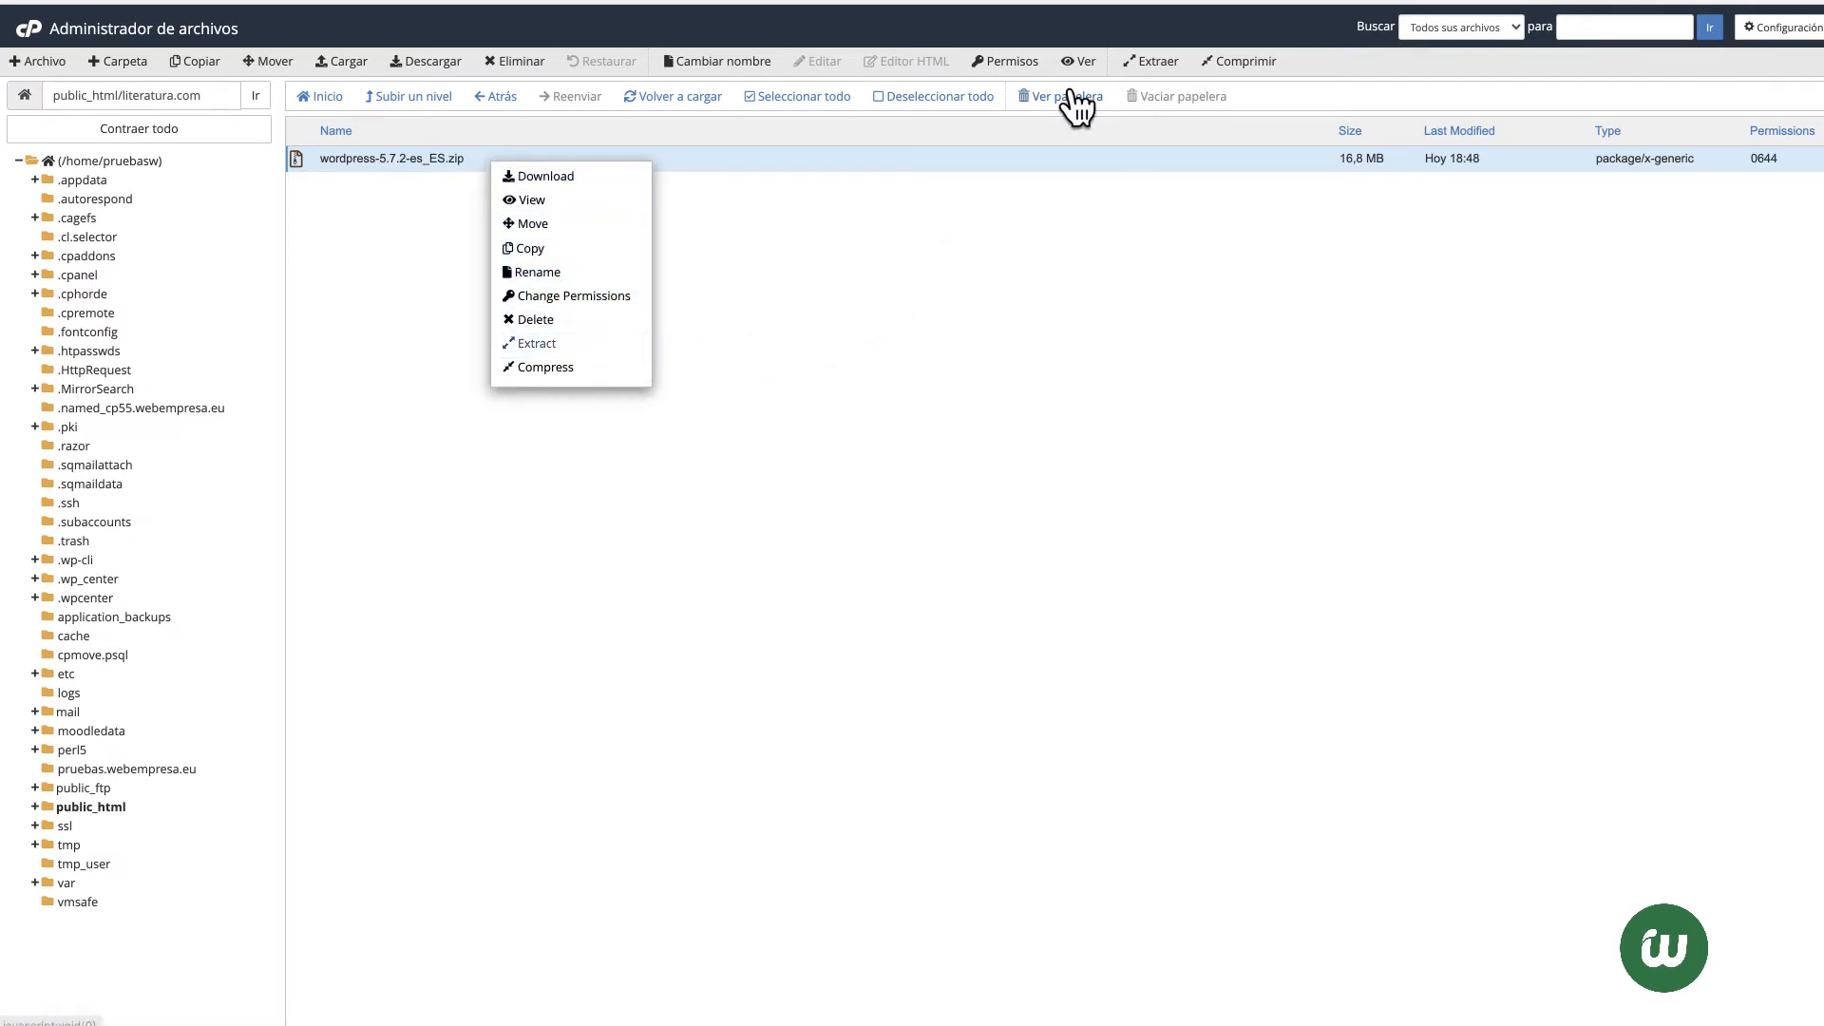
click(1155, 58)
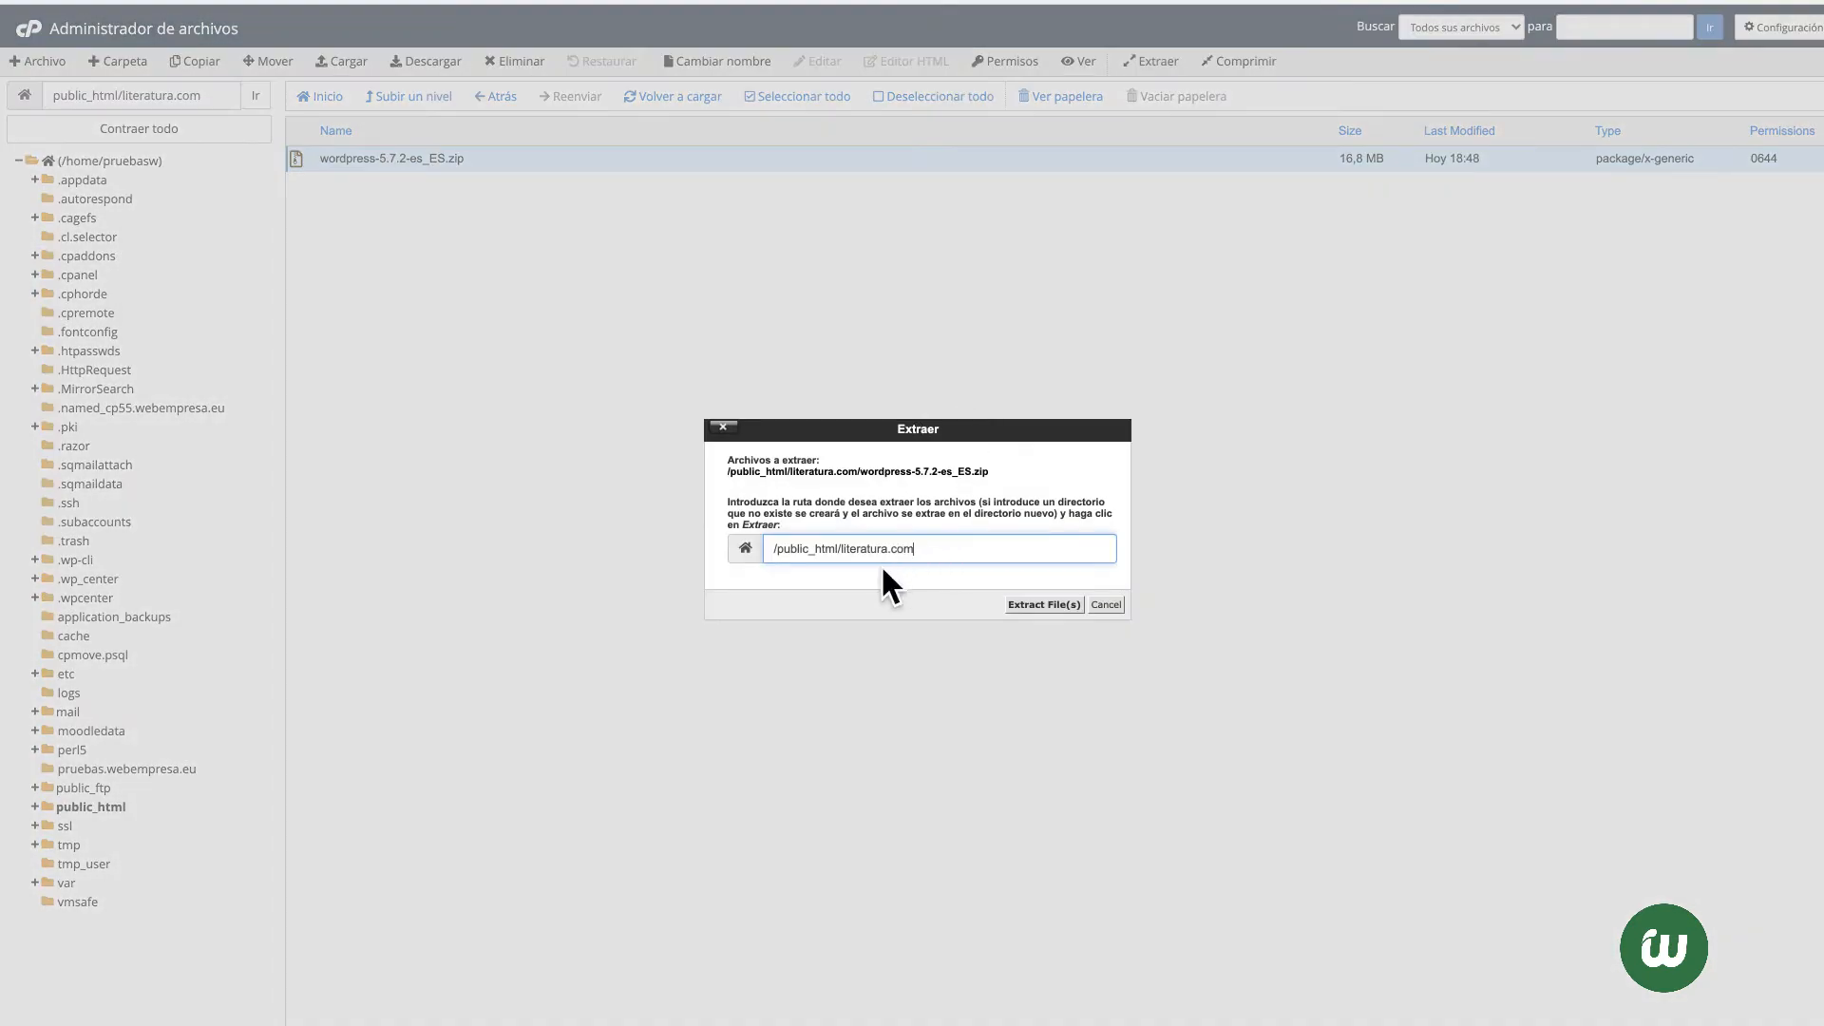
click(1039, 608)
scroll(903, 421, down, 10)
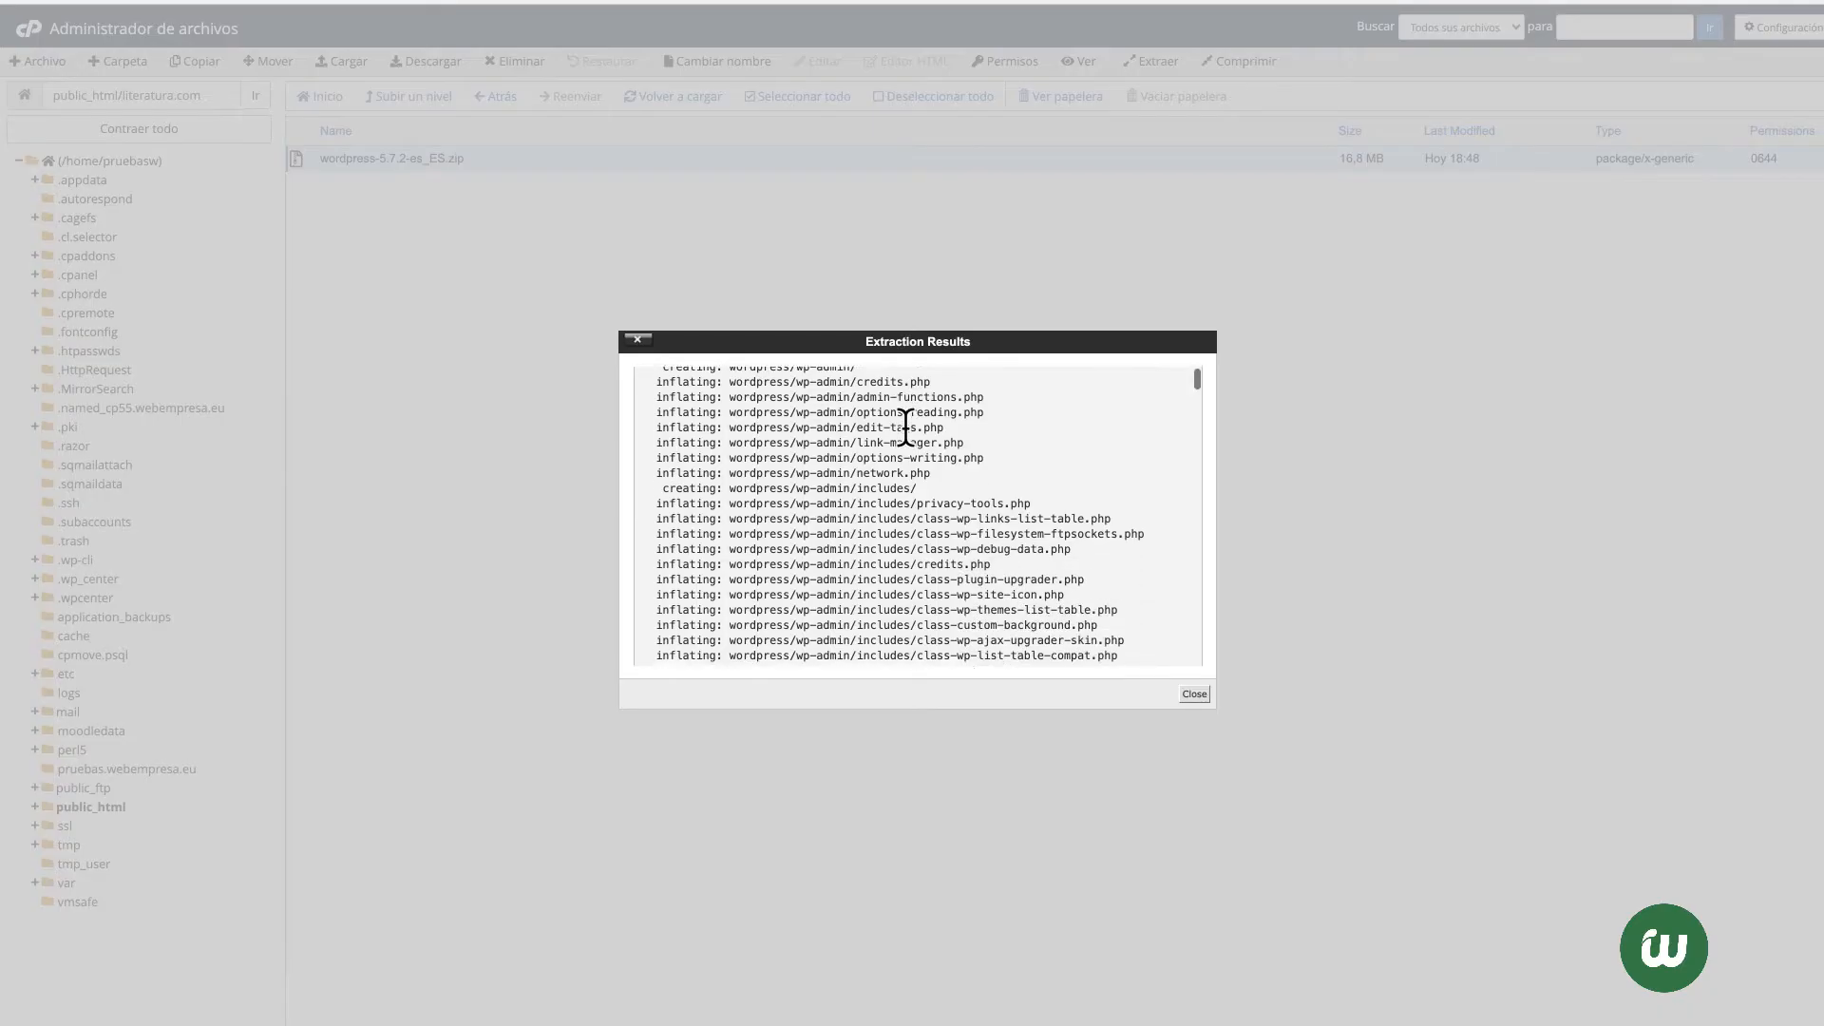
scroll(899, 428, up, 10)
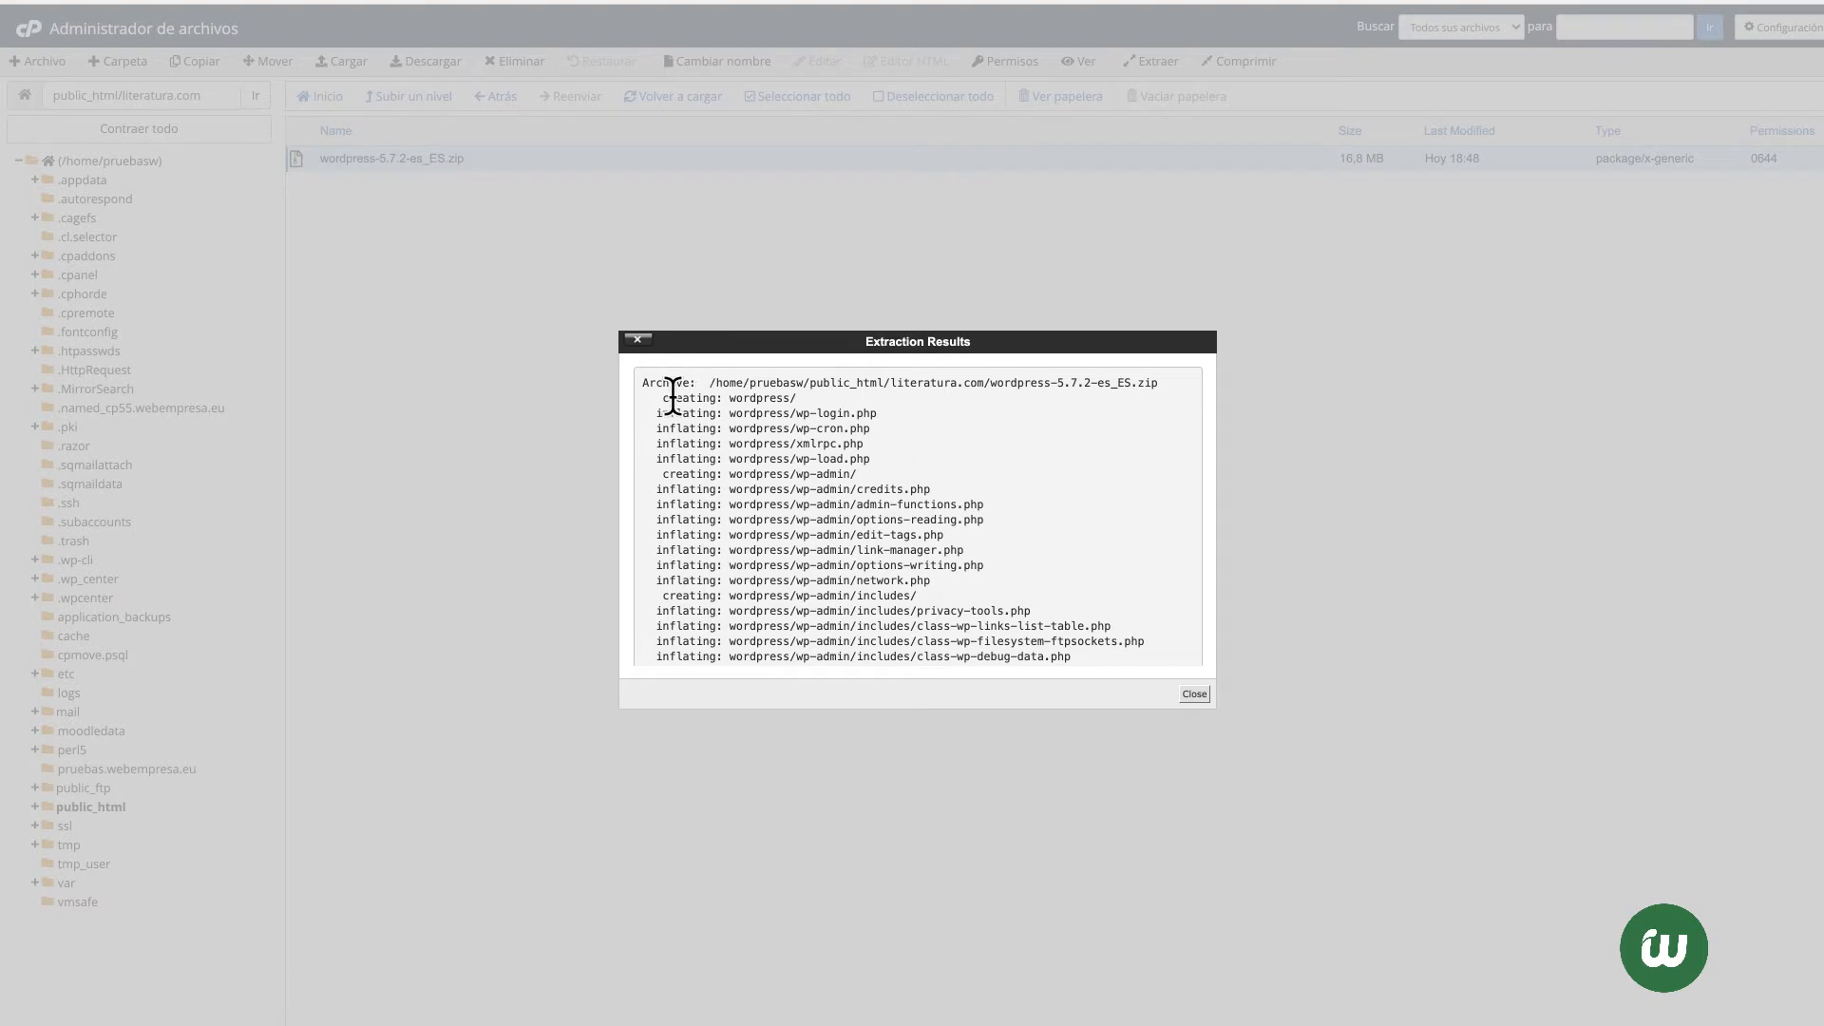
drag(663, 398, 800, 396)
click(1195, 695)
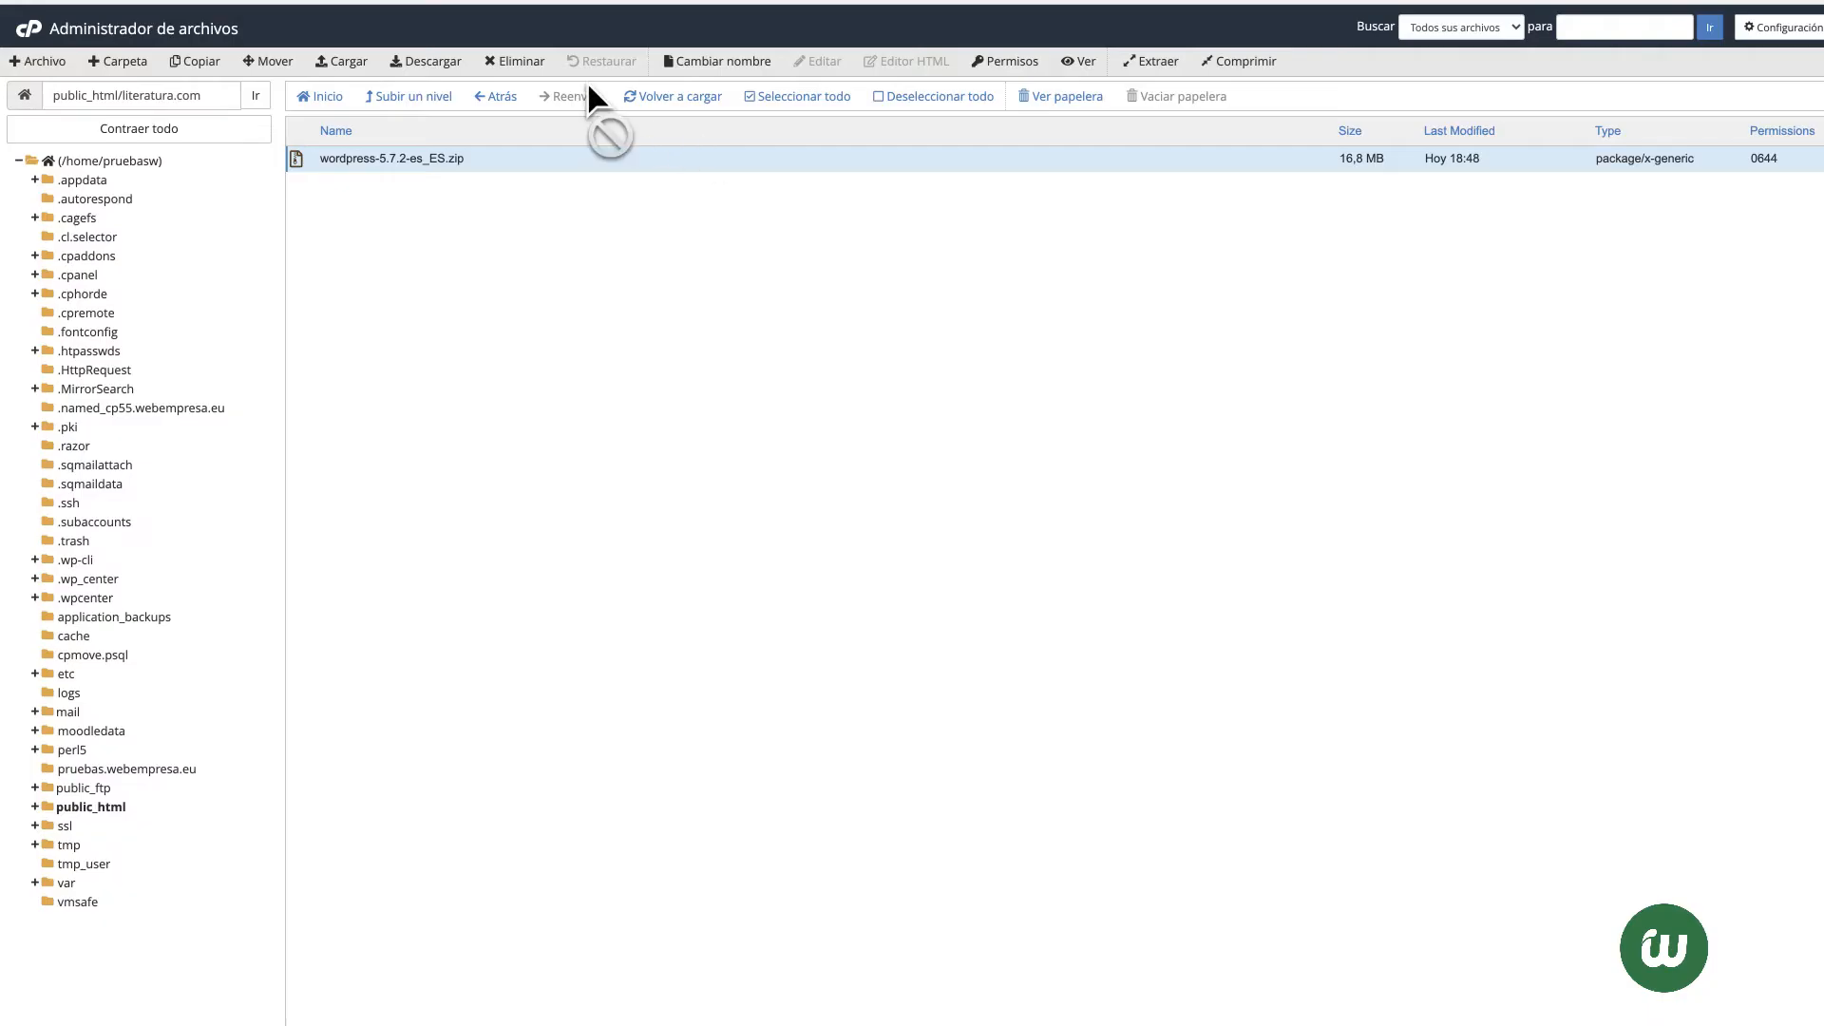
Step: Permanently delete wordpress-5.7.2-es_ES.zip from literatura.com, skipping the trash
click(495, 185)
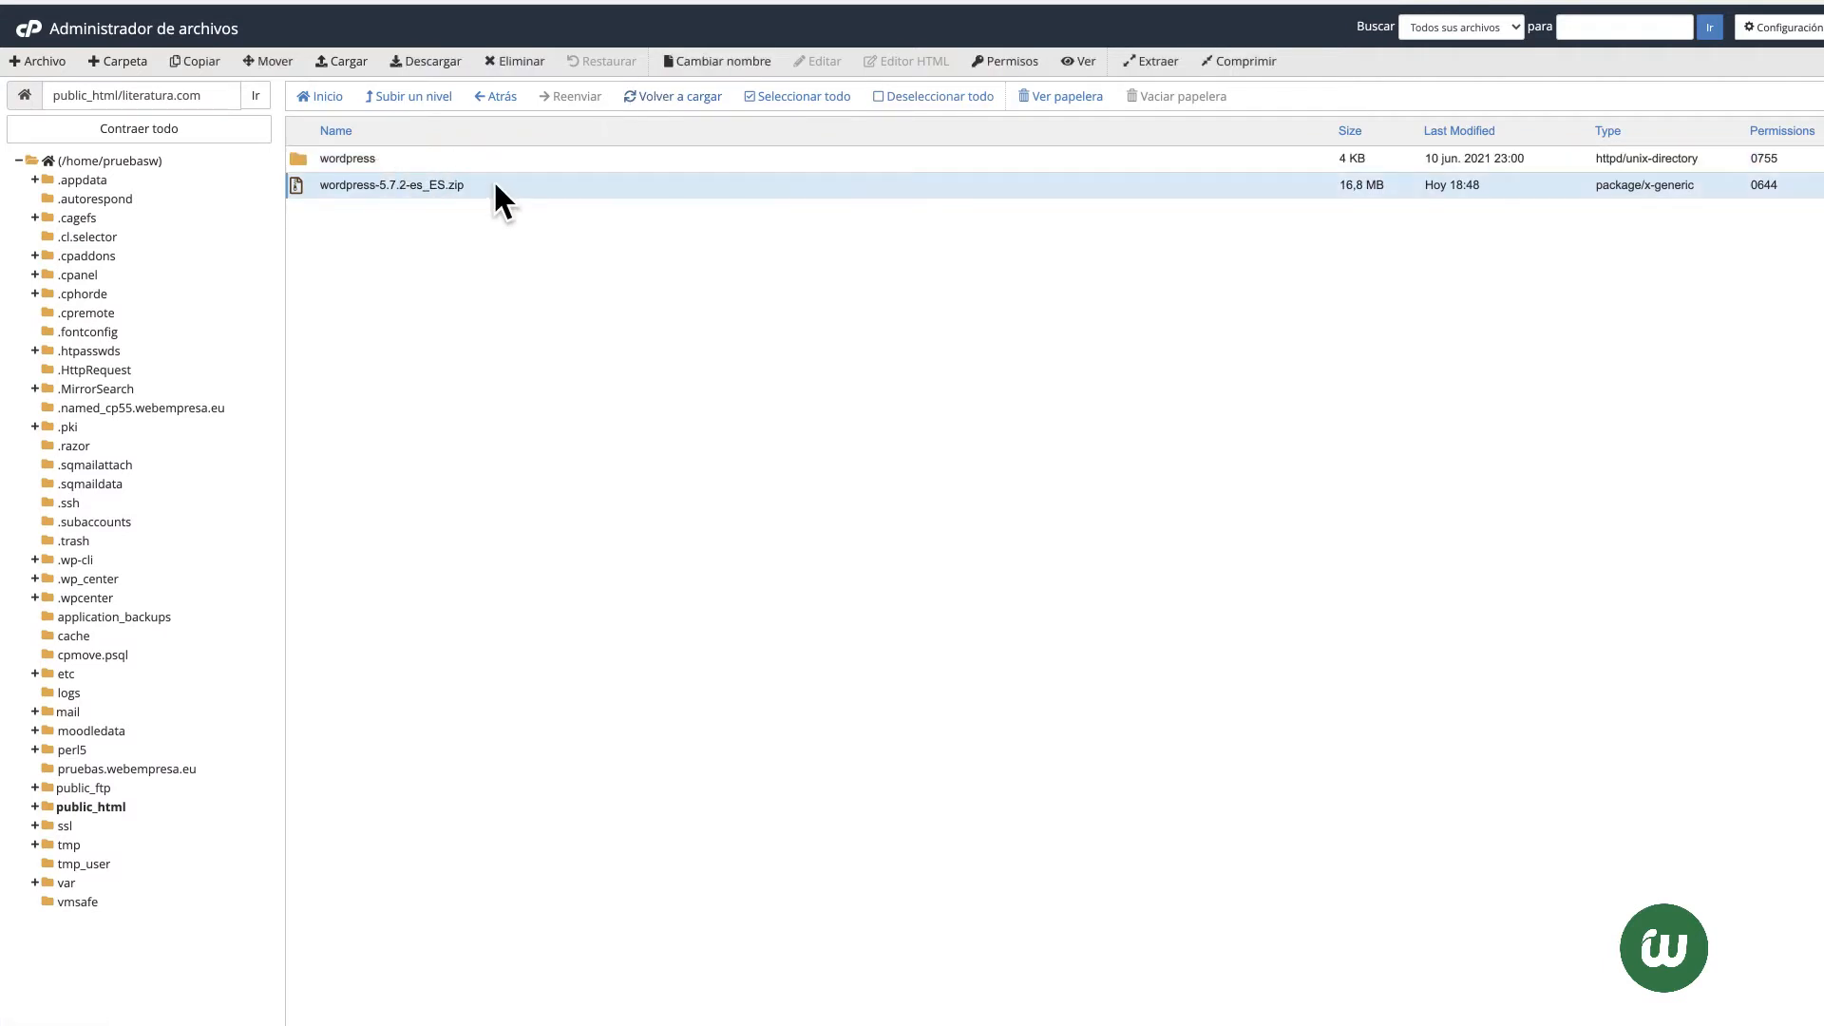
click(521, 60)
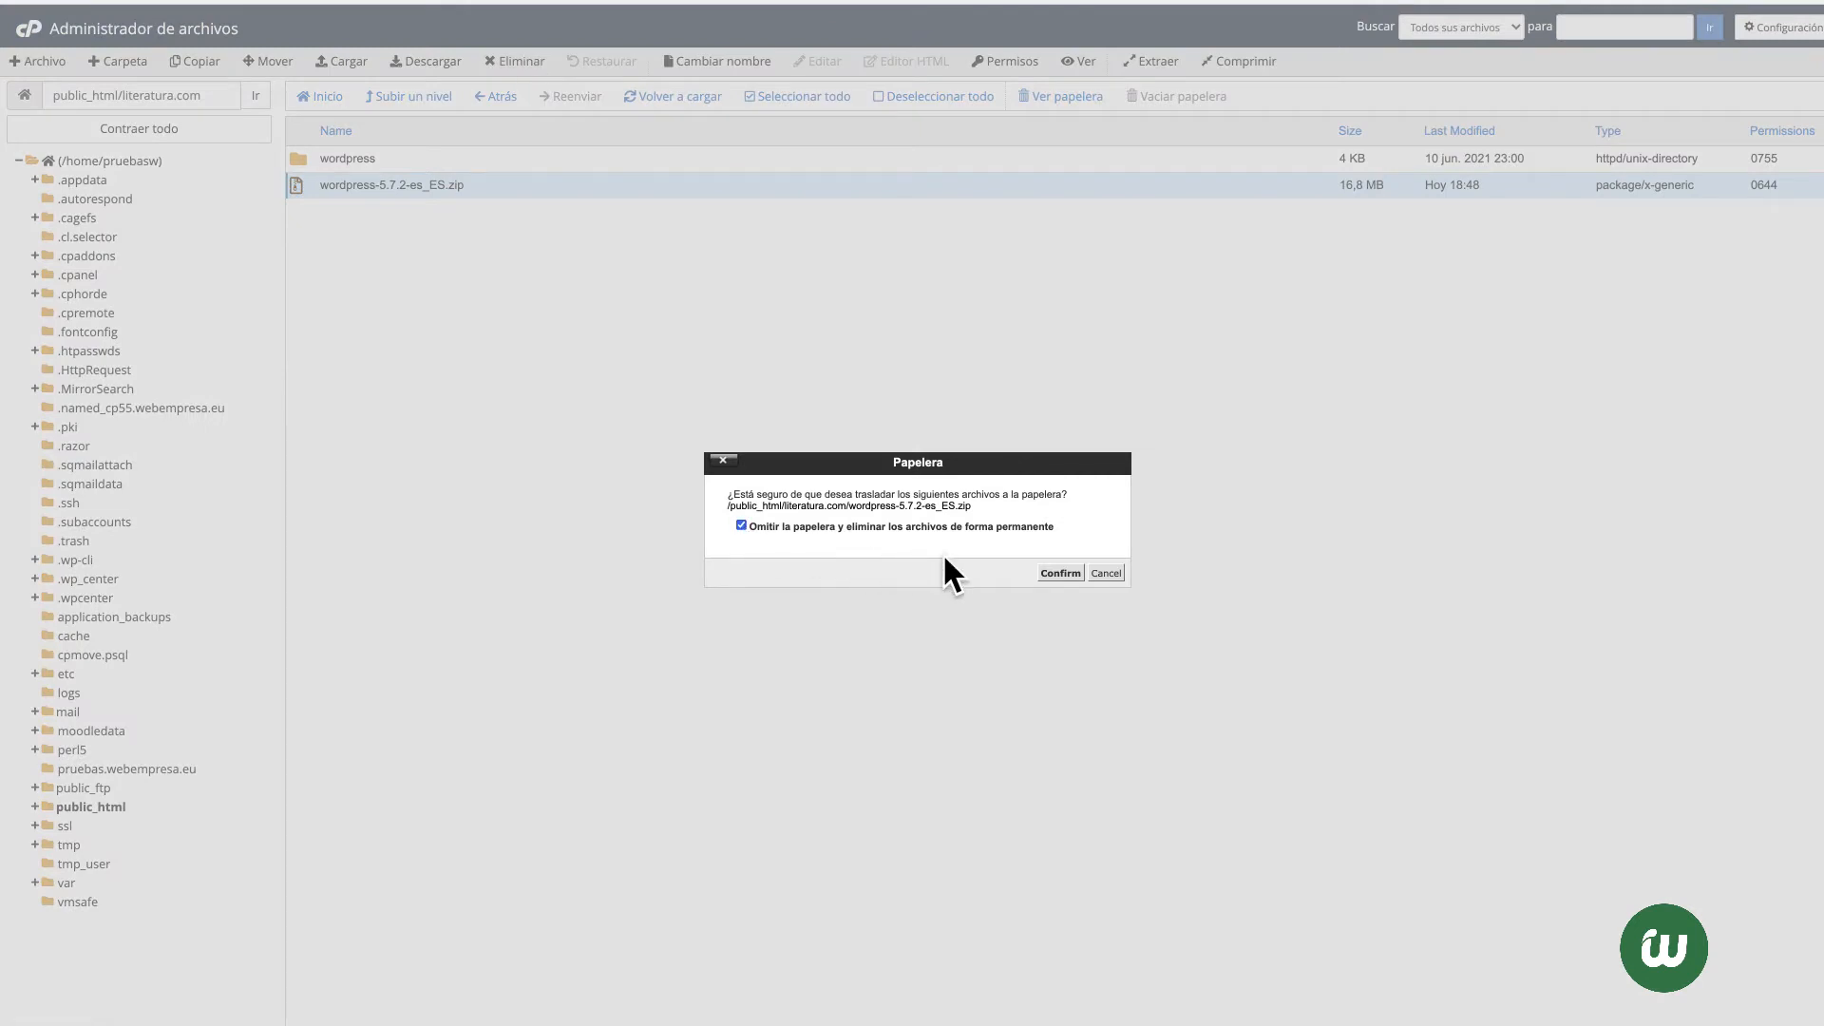
click(1059, 572)
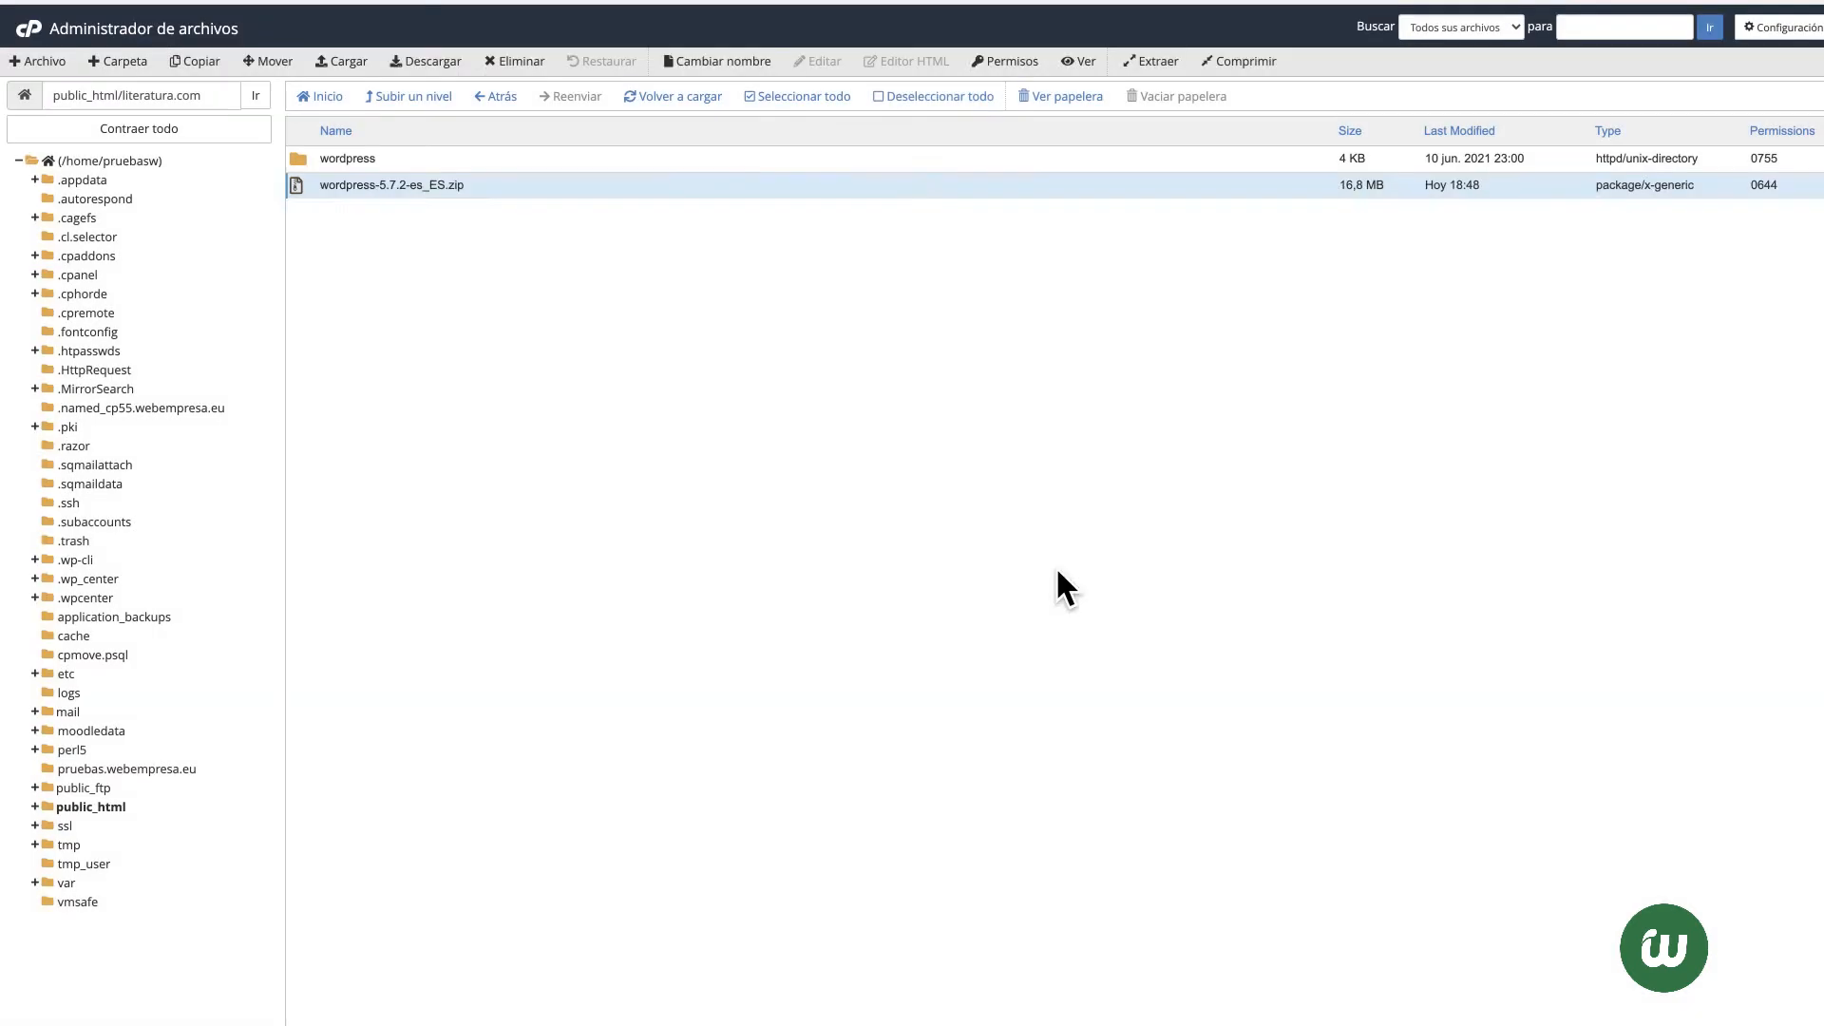
Step: Move all files and folders from the extracted wordpress folder up to /public_html/literatura.com
double_click(387, 159)
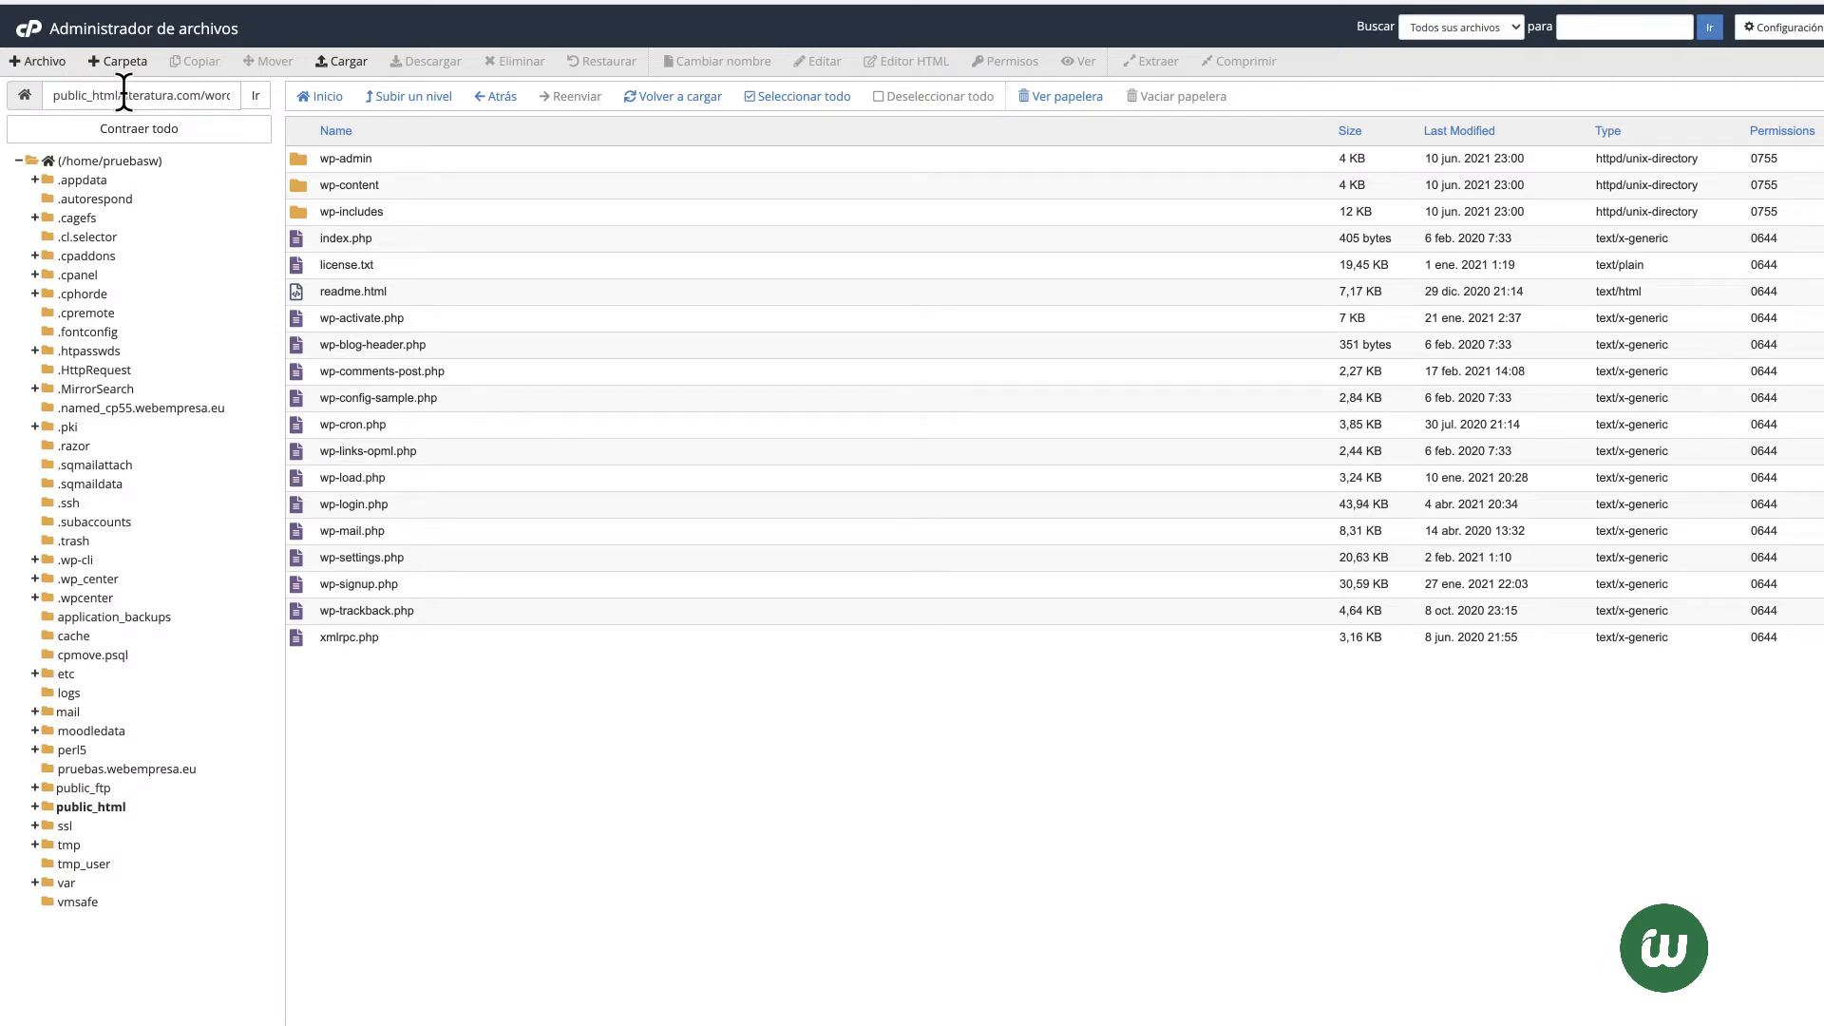
drag(123, 95, 235, 95)
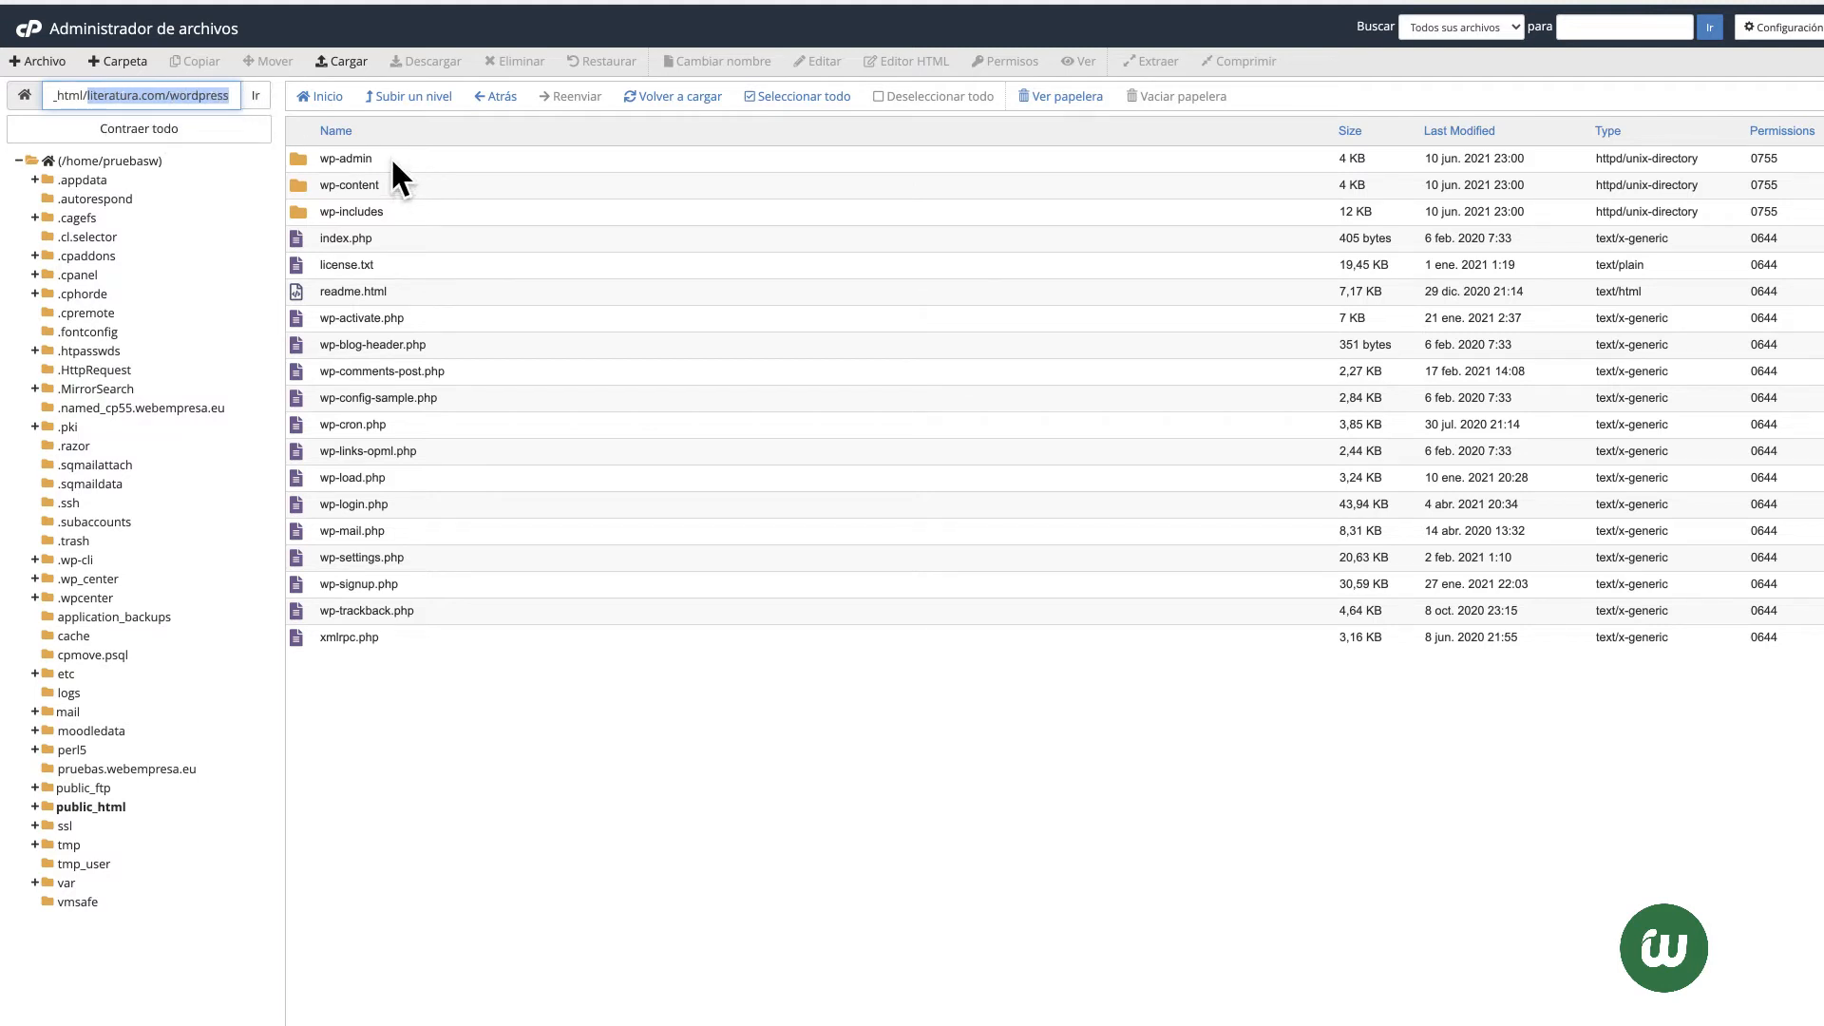
click(772, 99)
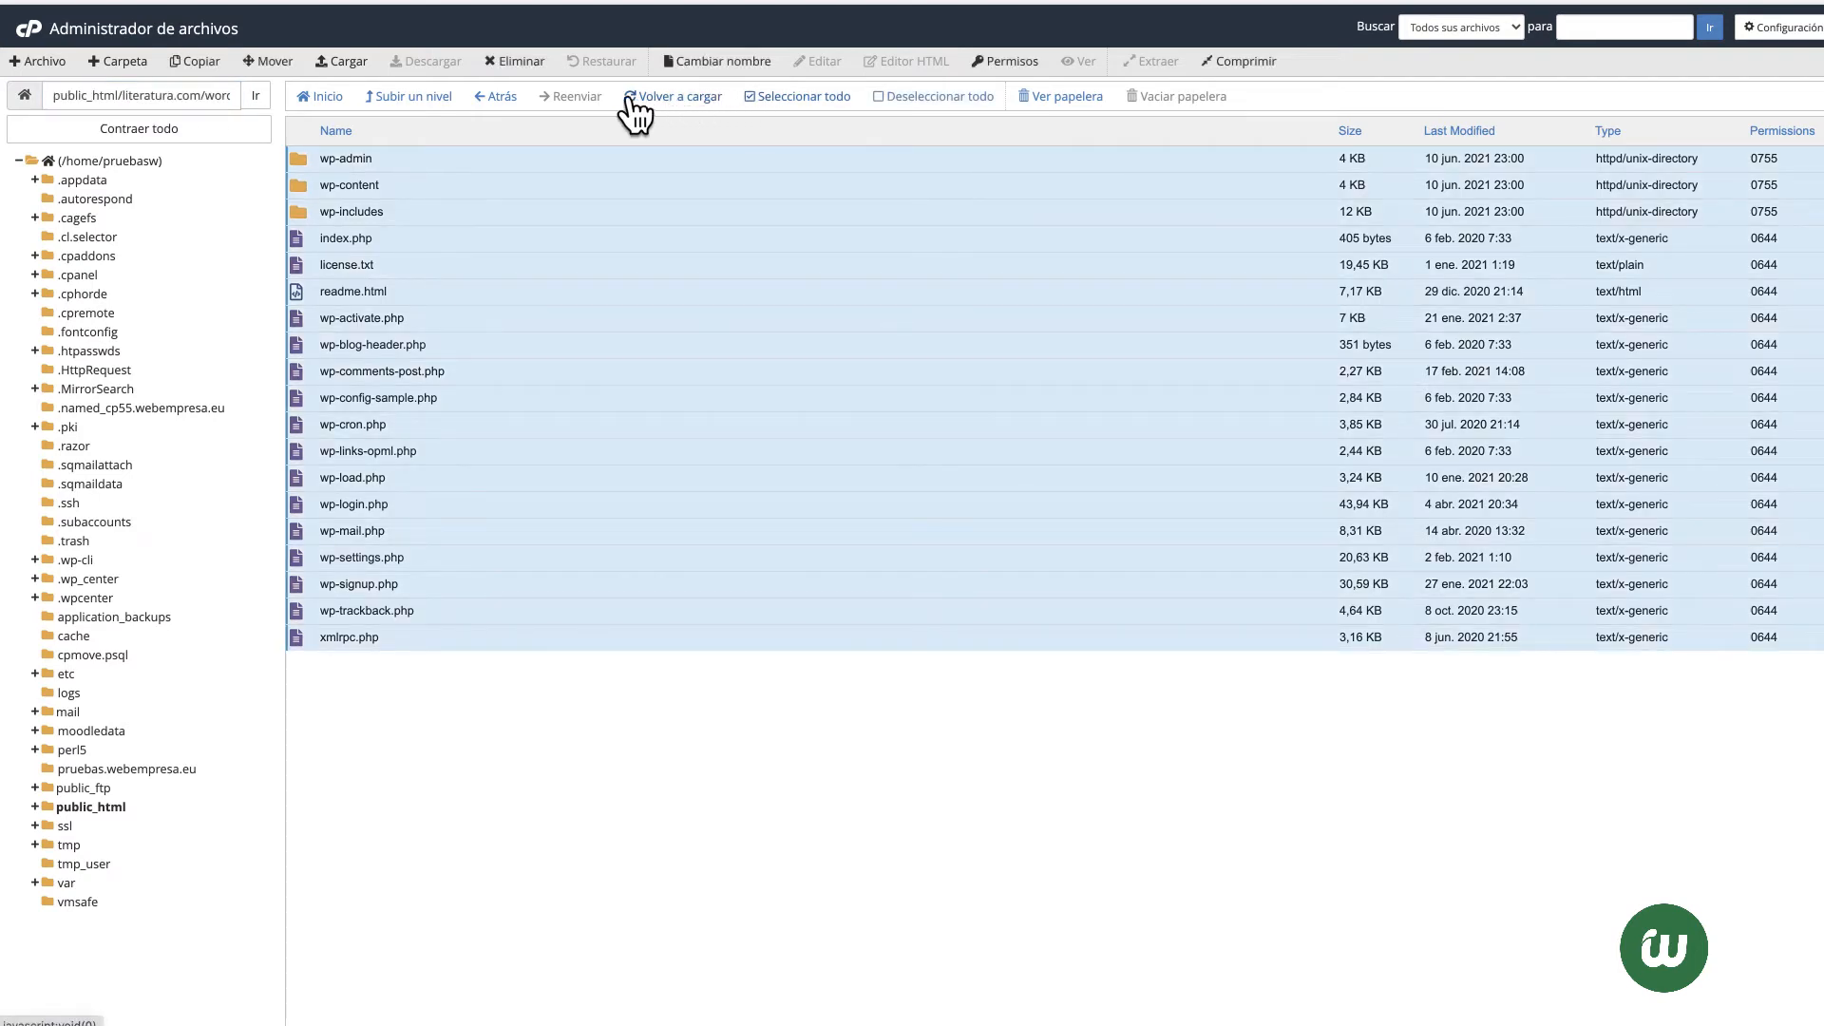
click(272, 61)
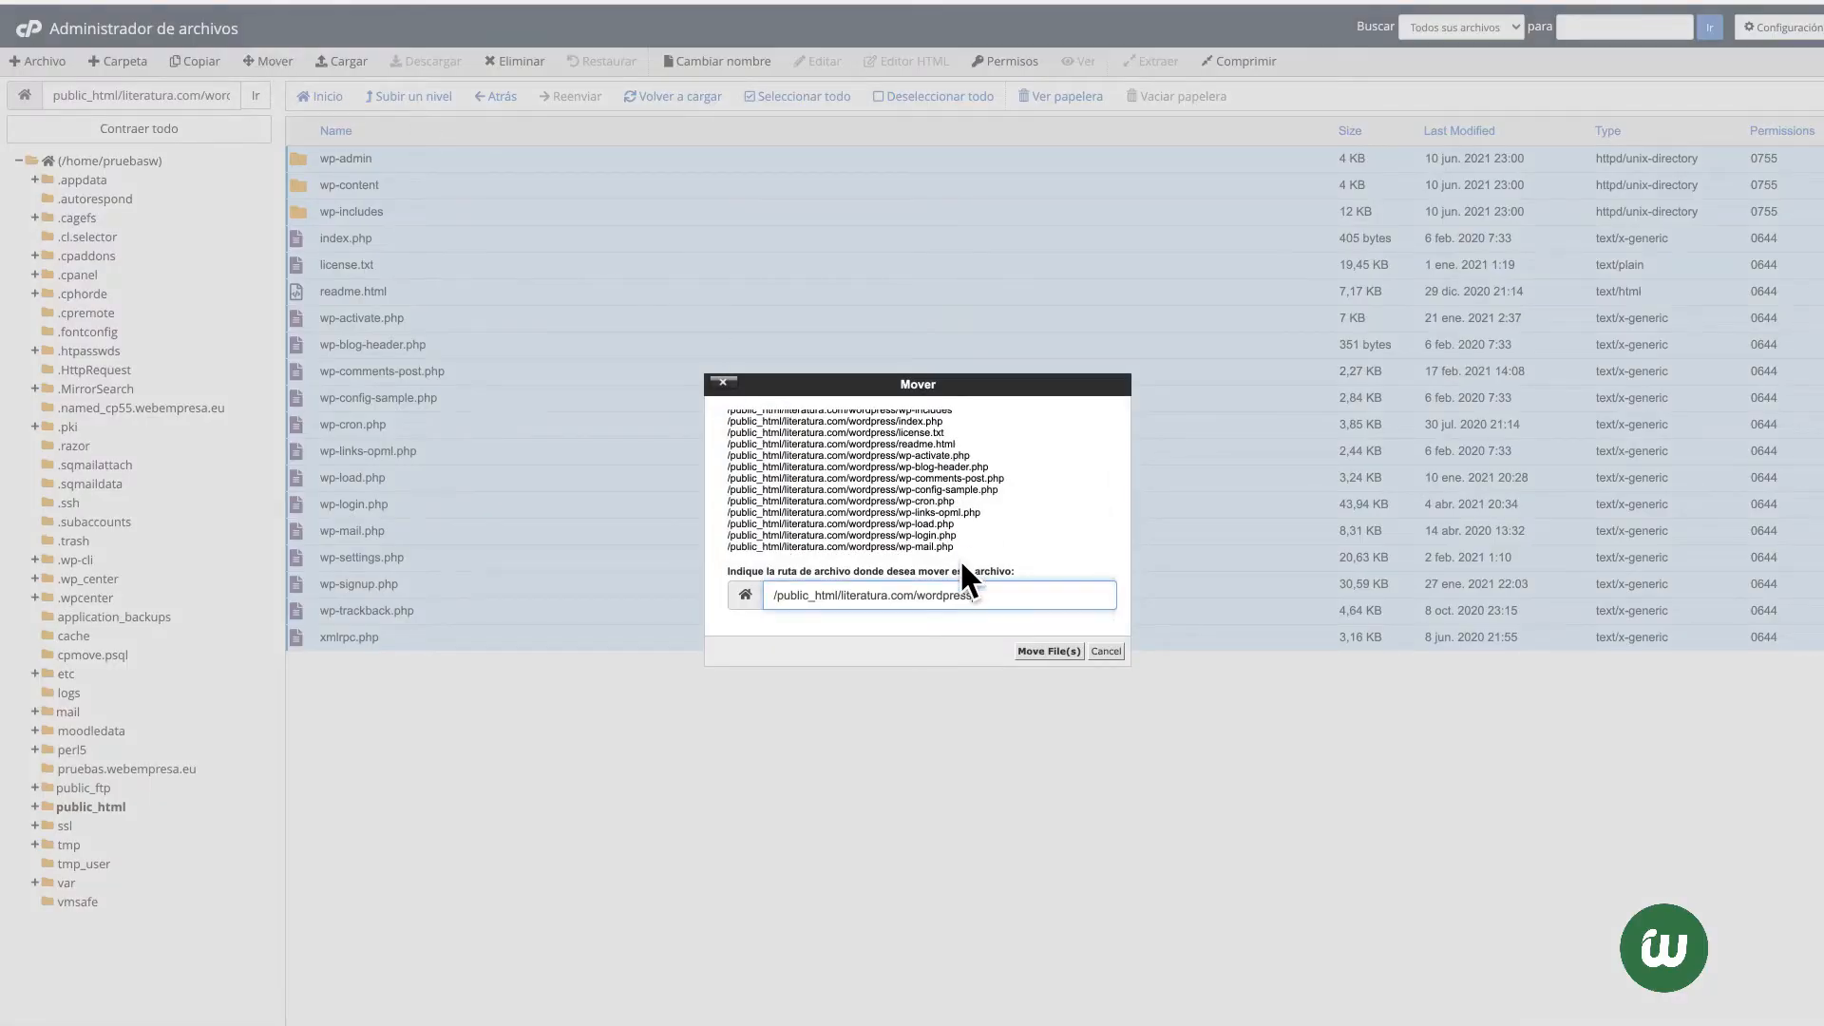
drag(918, 594, 1018, 594)
key(BackSpace)
click(1049, 652)
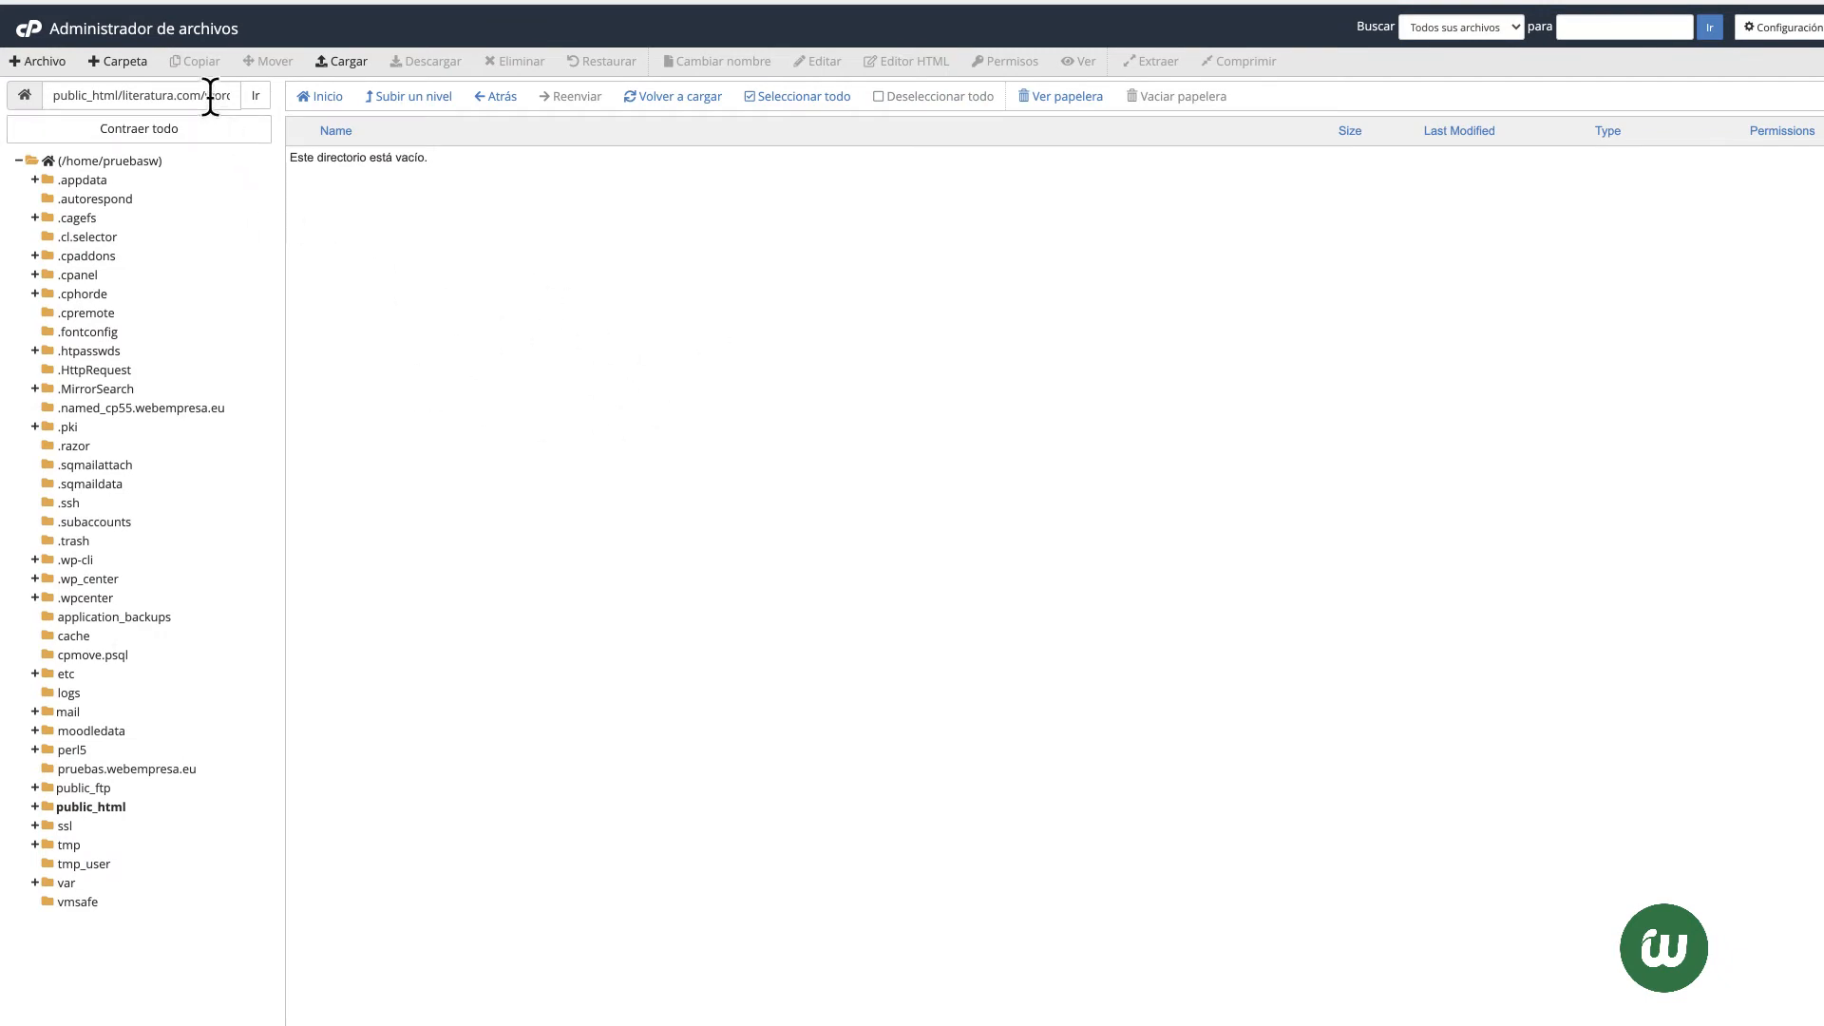
Step: Go back up to literatura.com and delete the emptied wordpress folder
drag(214, 95, 252, 97)
click(401, 98)
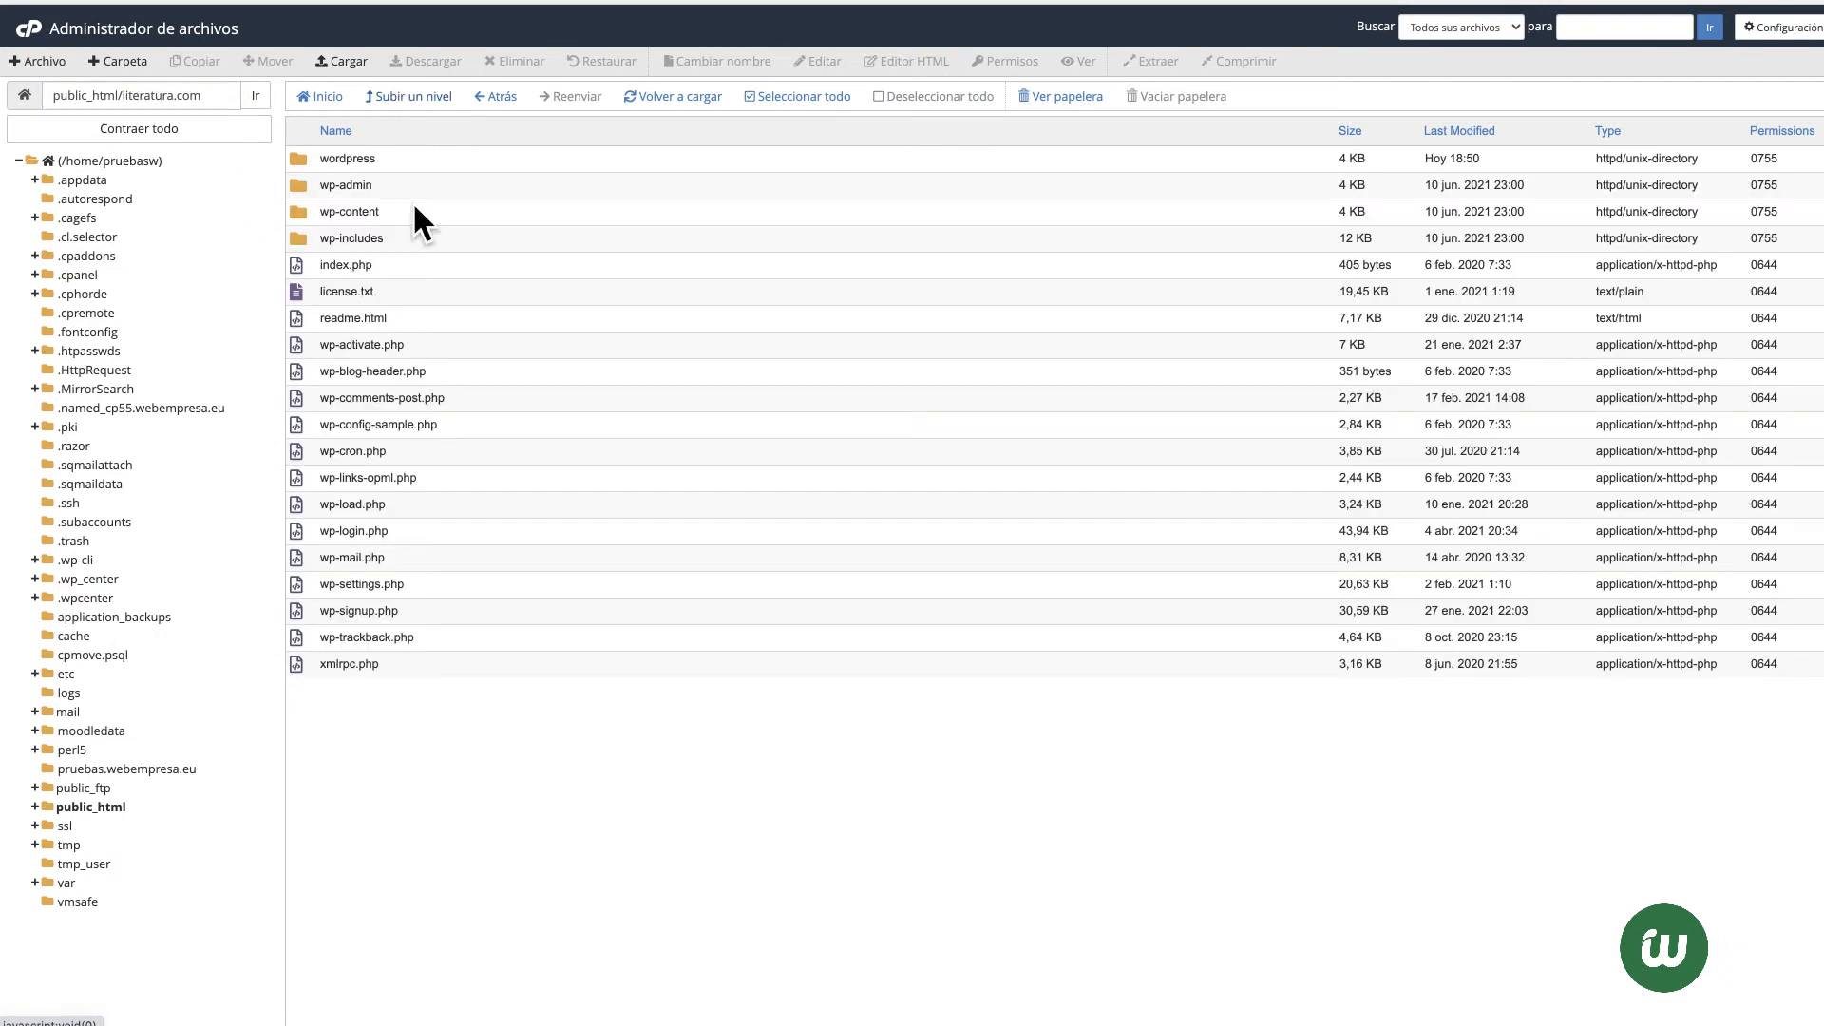
click(392, 161)
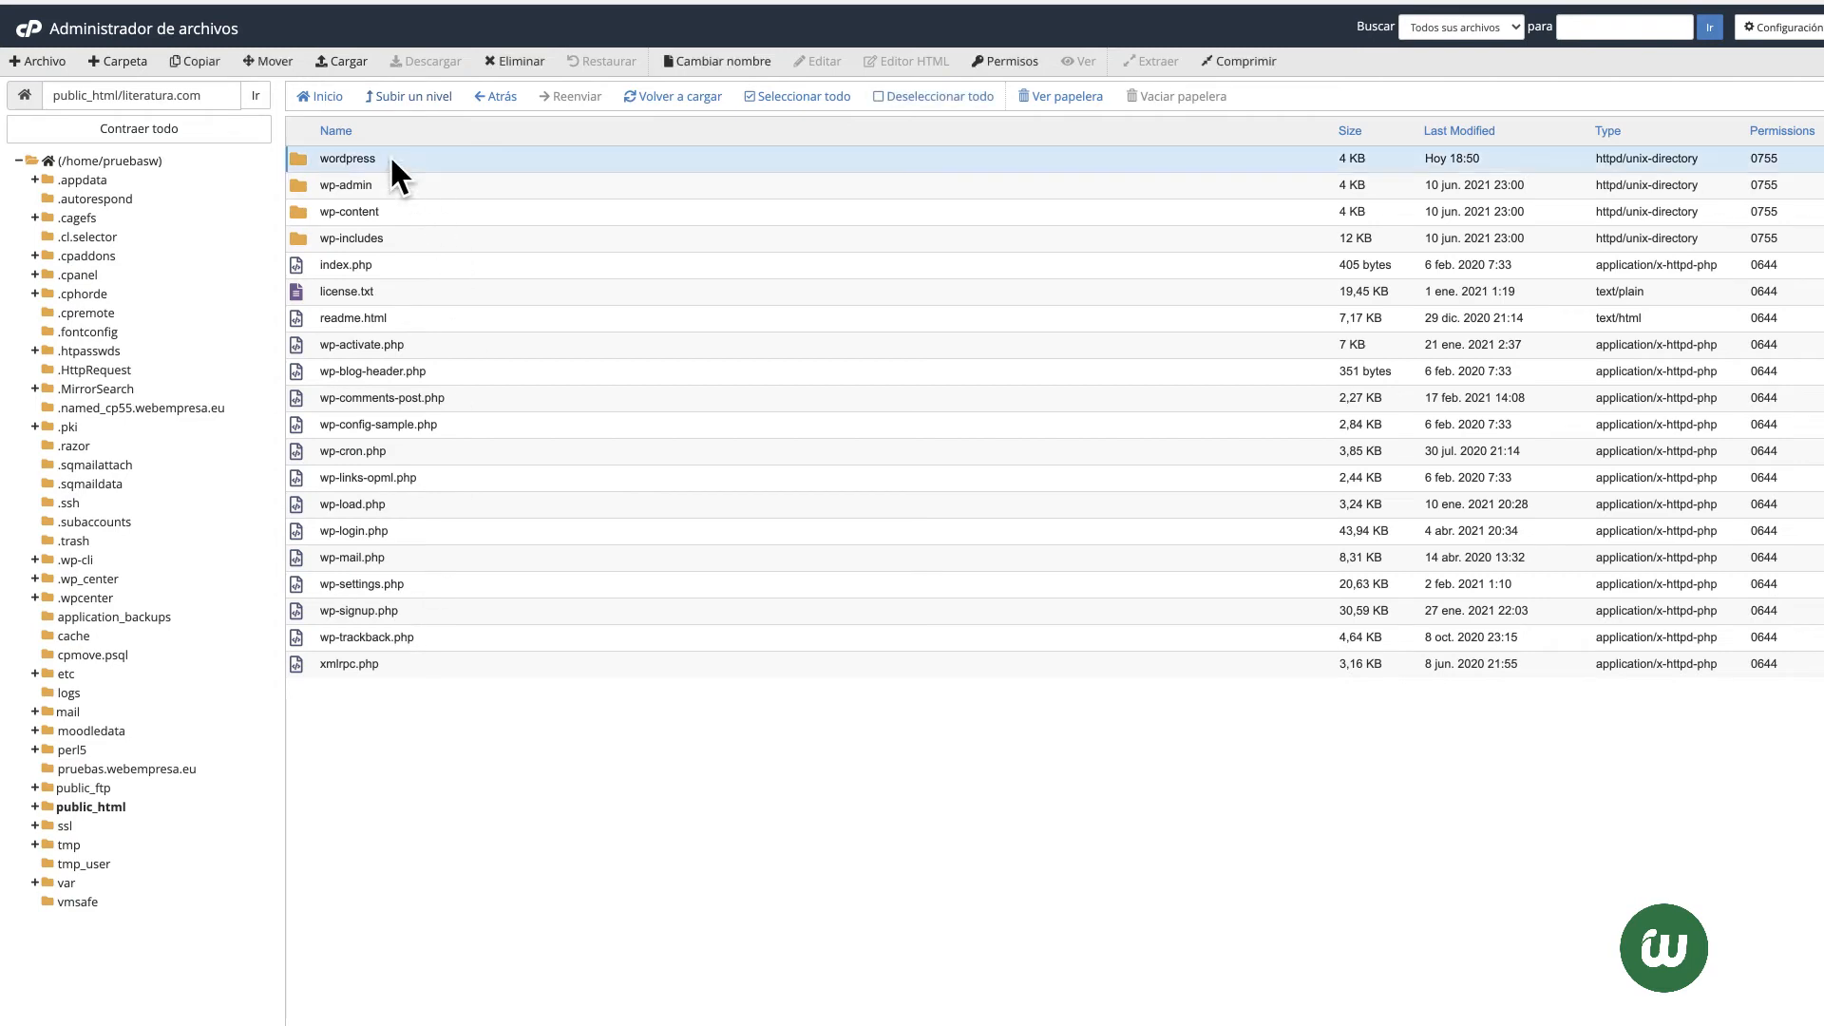
click(515, 62)
key(Return)
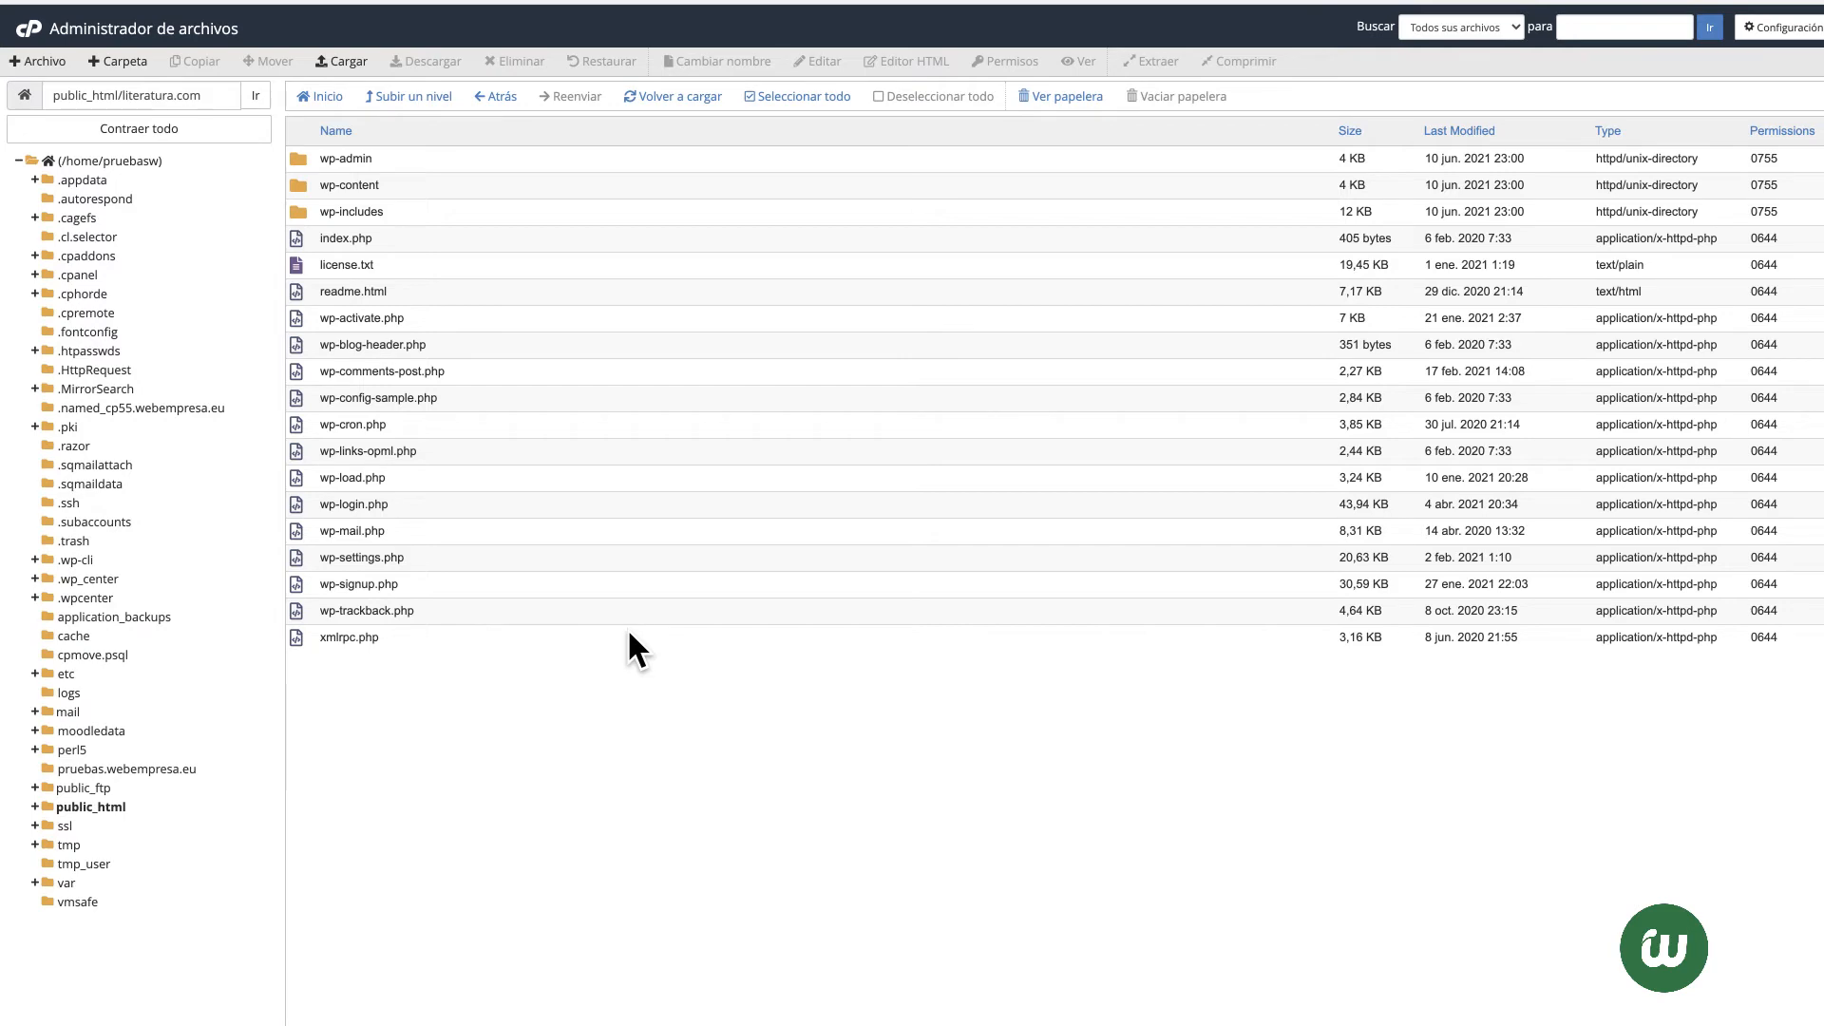
Step: Return to the cPanel home page and open the MySQL databases page at its database creation section
click(145, 1)
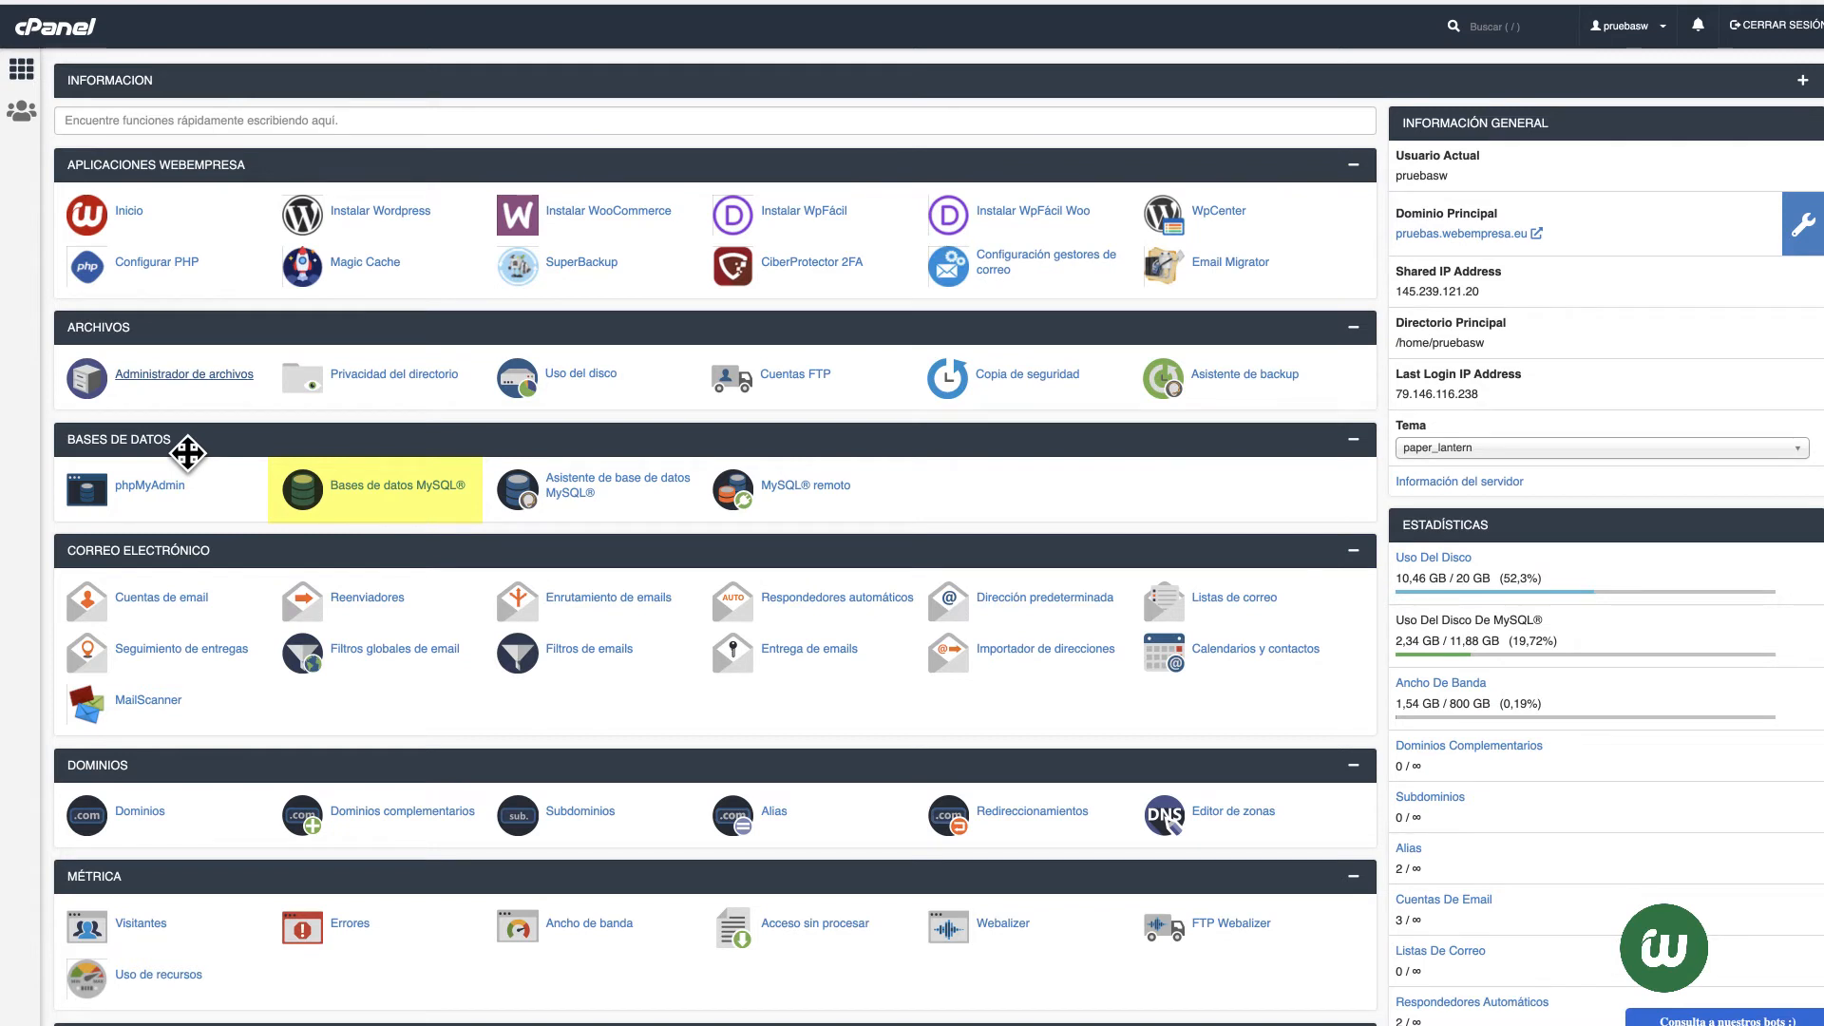
click(380, 490)
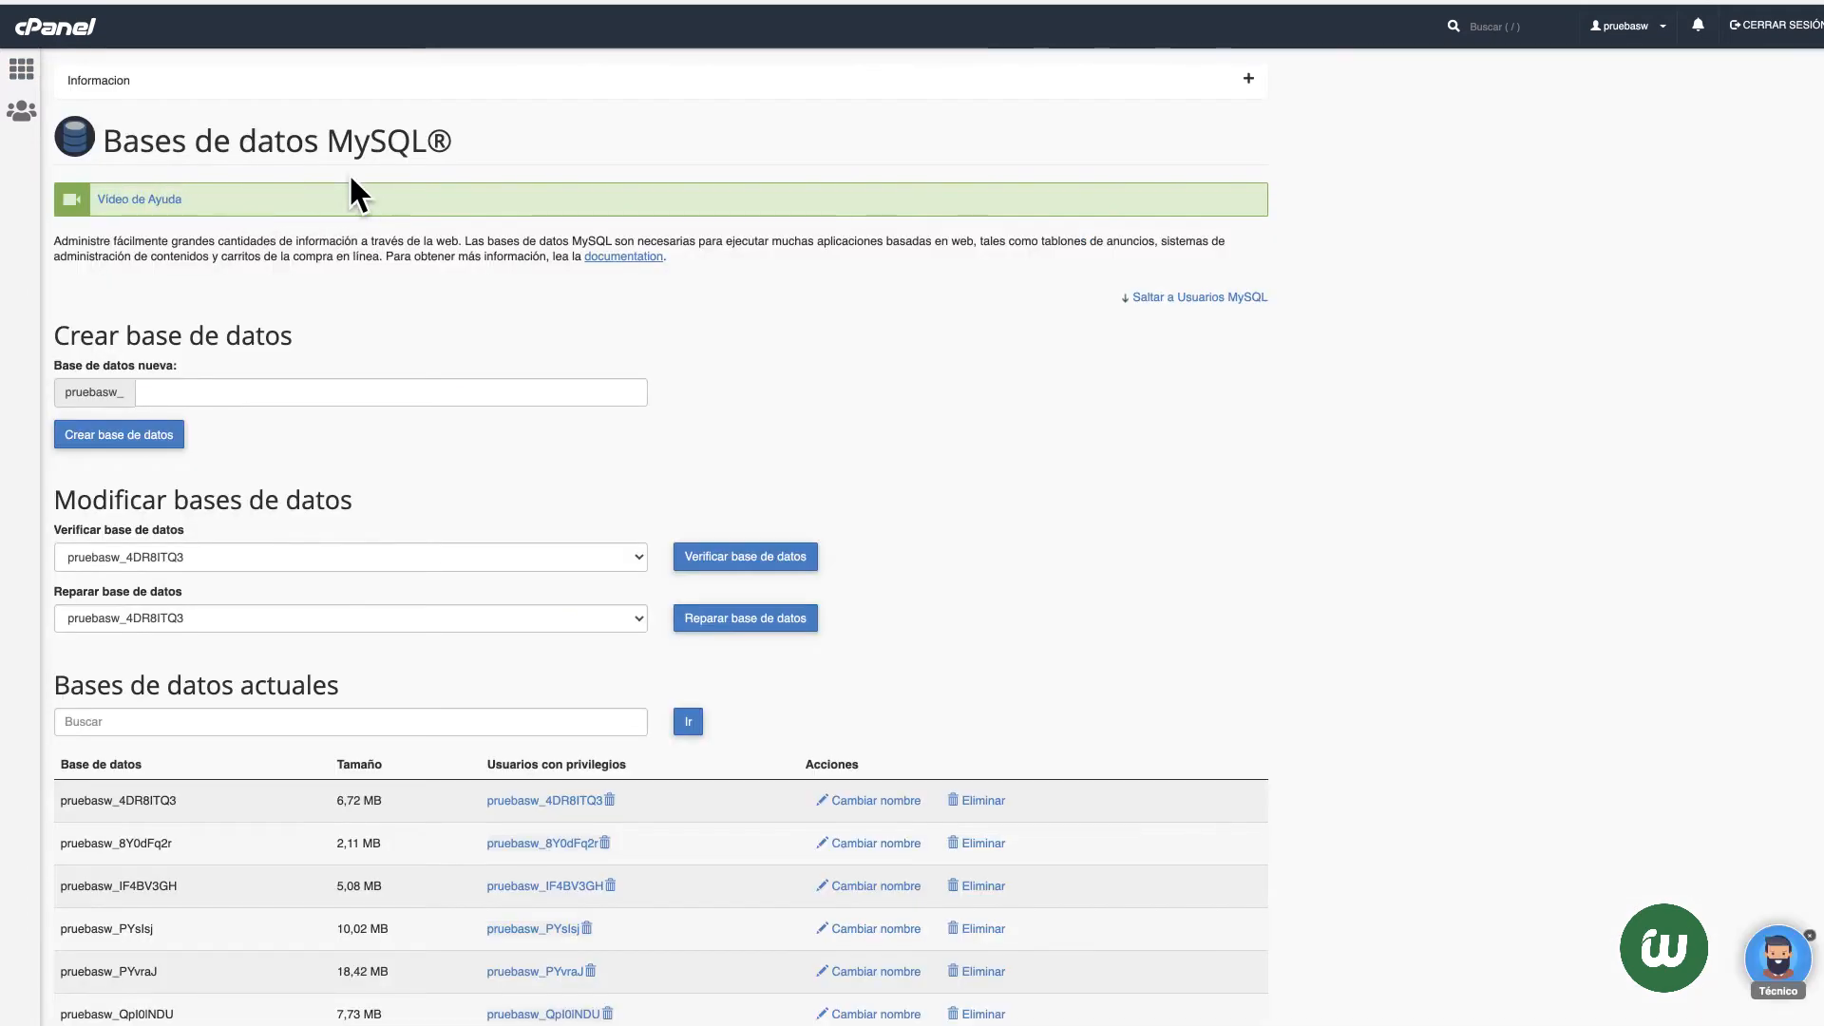
scroll(458, 278, down, 3)
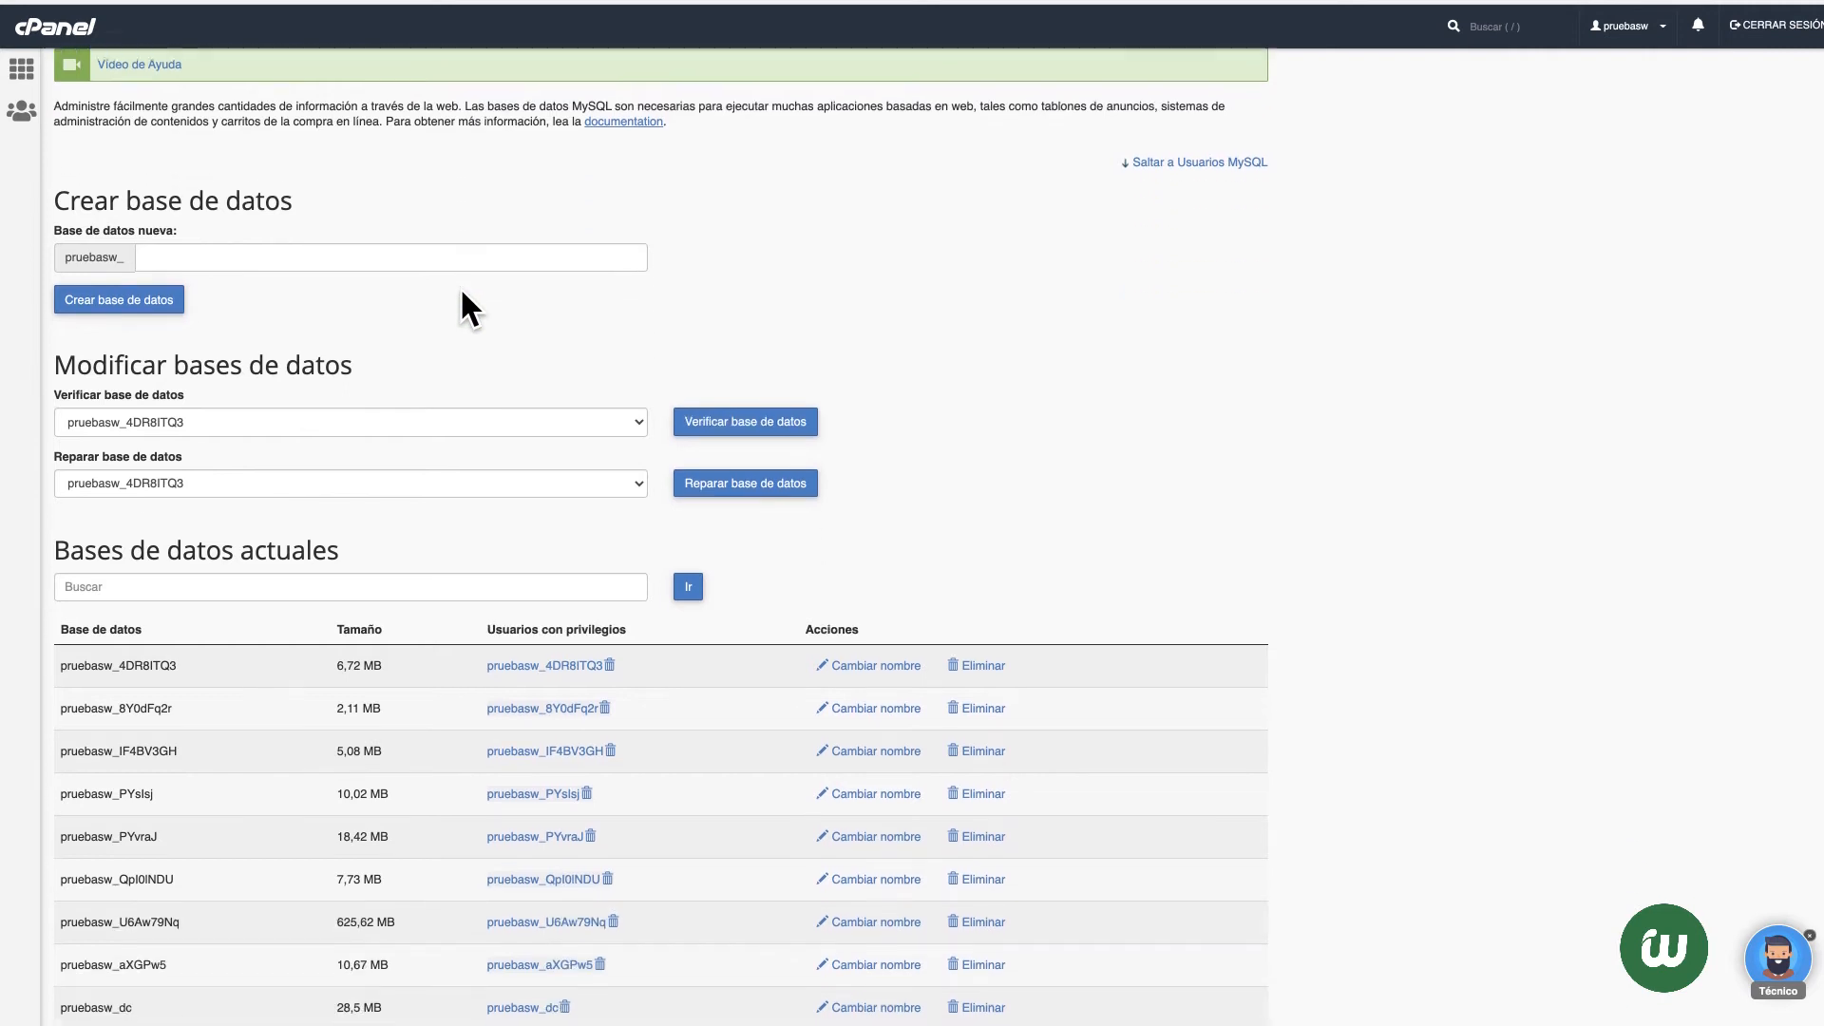
scroll(461, 291, down, 1)
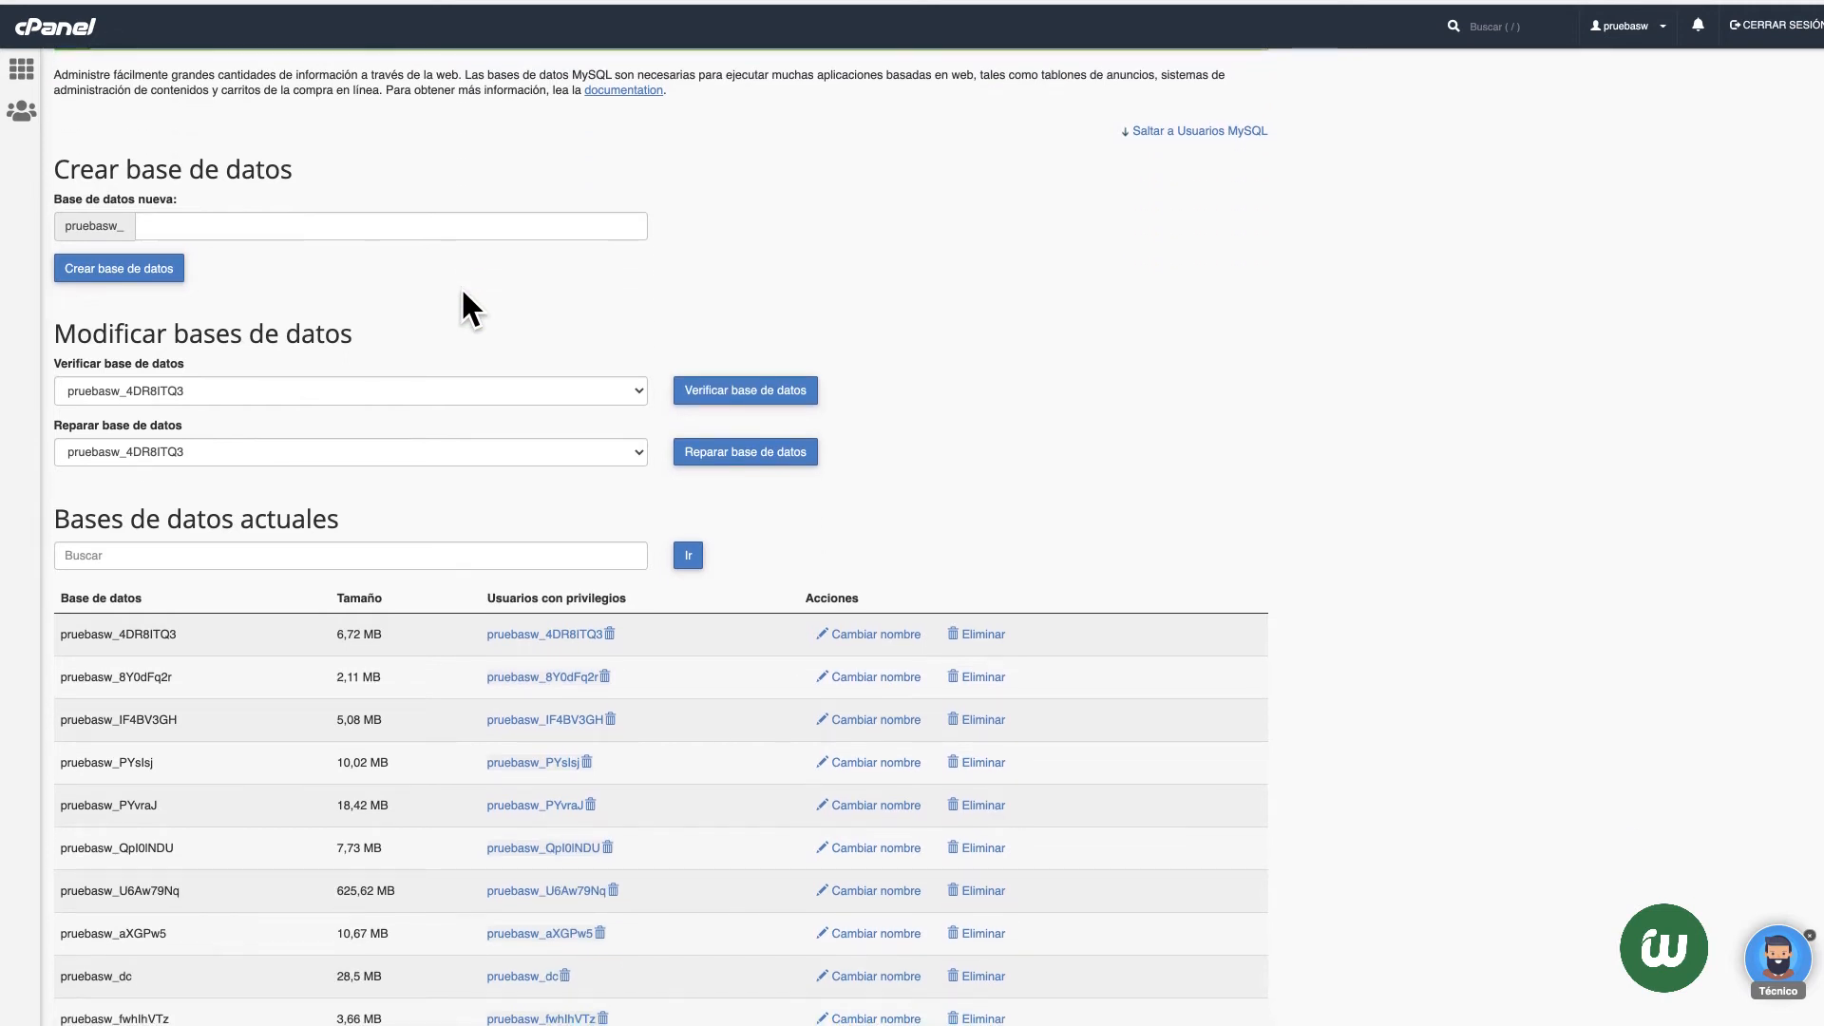
Step: Create a new MySQL database named pruebasw_literato and return to the databases page
scroll(460, 287, down, 7)
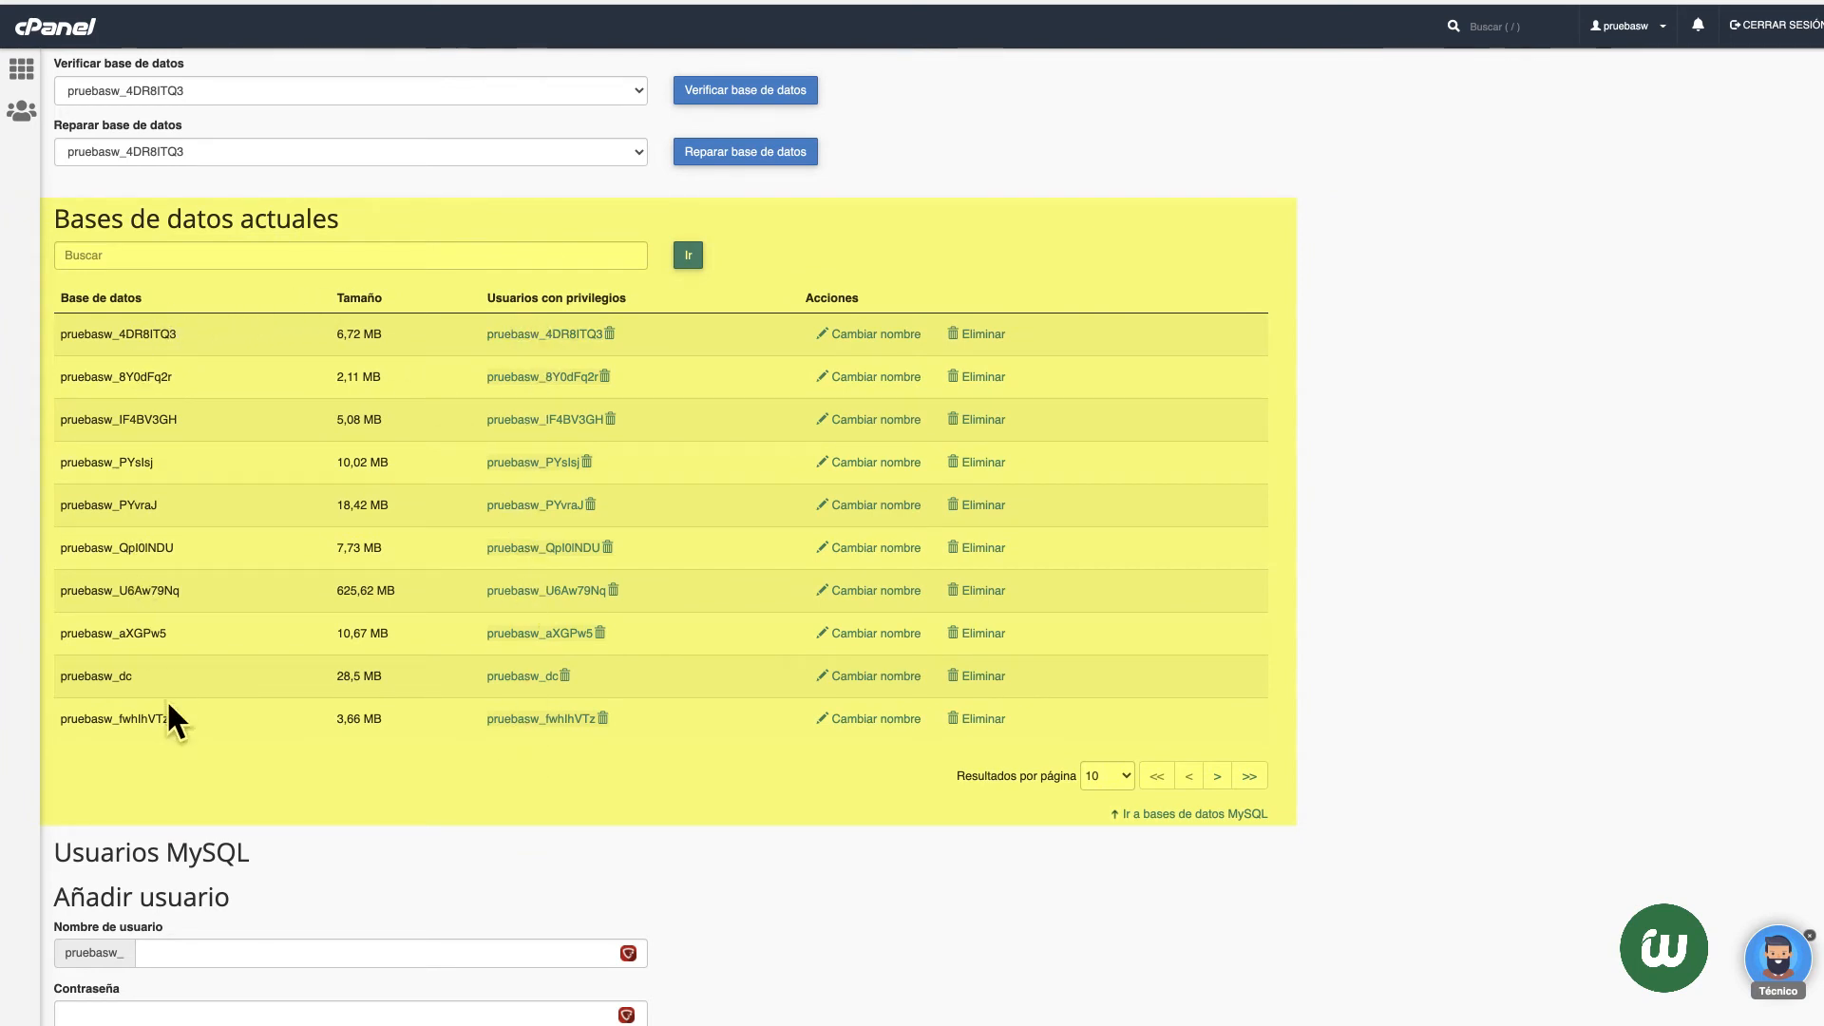
scroll(164, 717, up, 10)
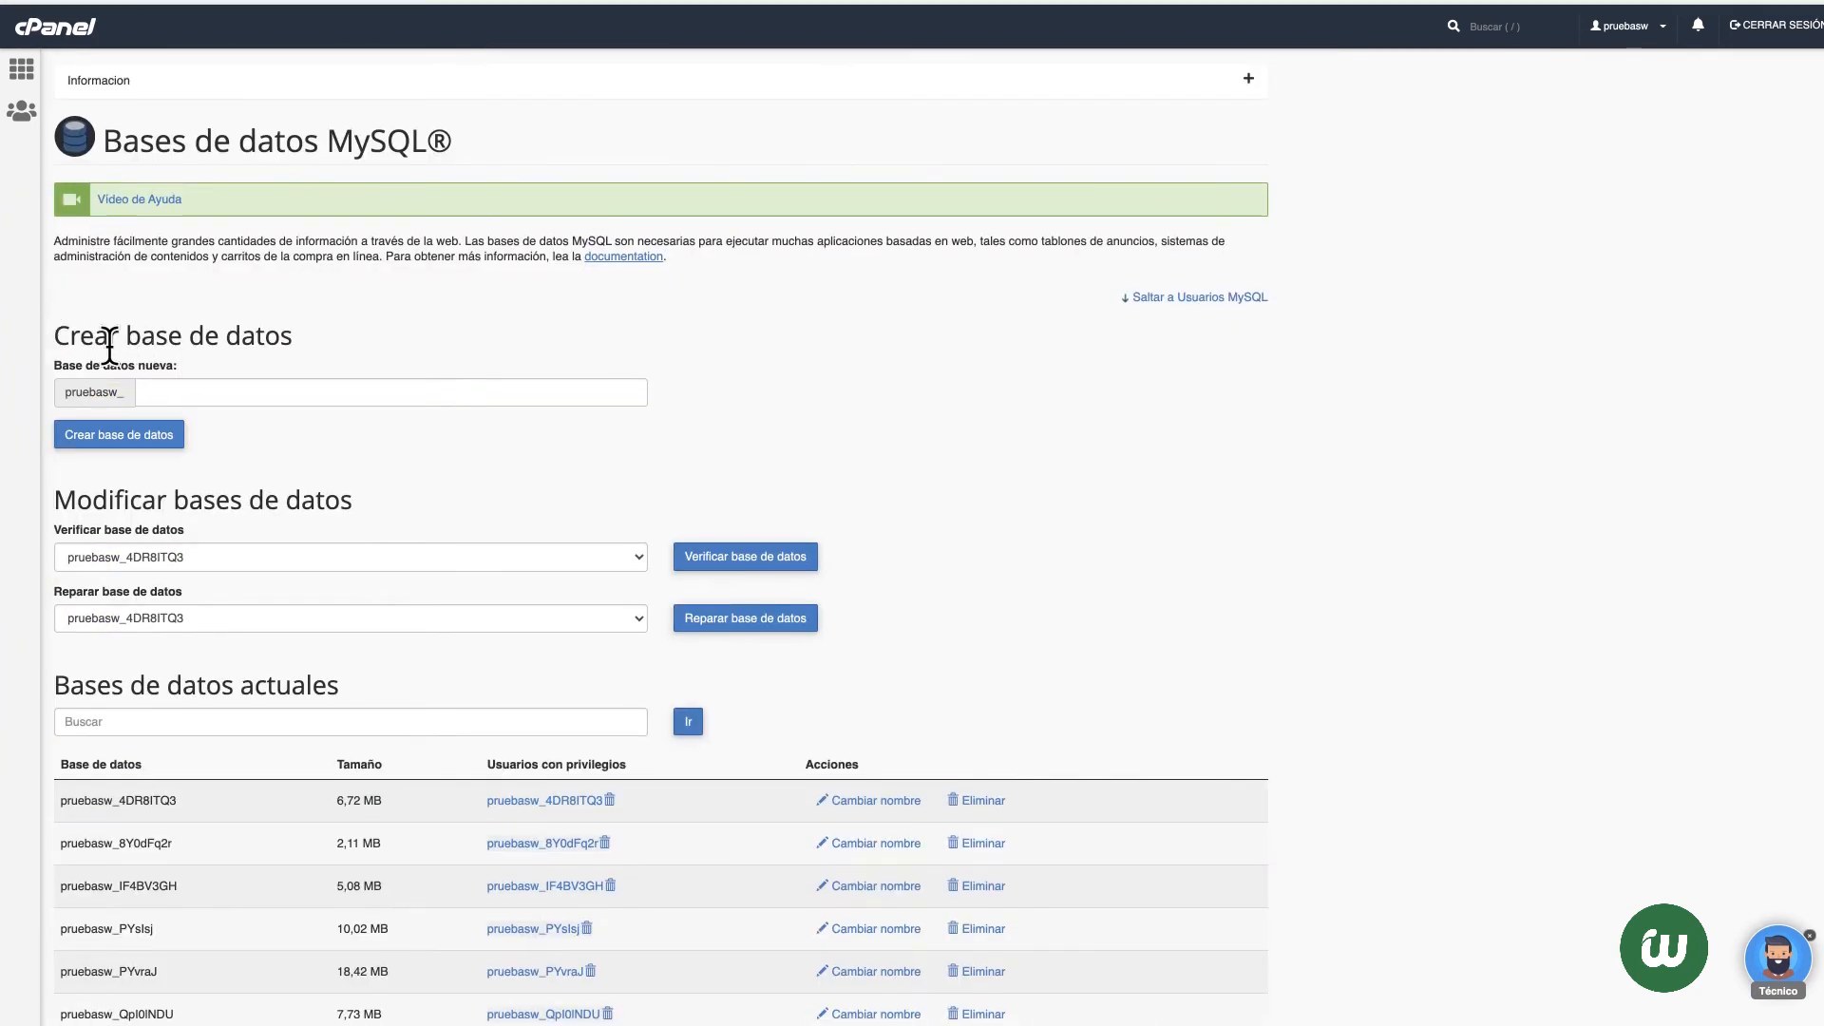
click(222, 390)
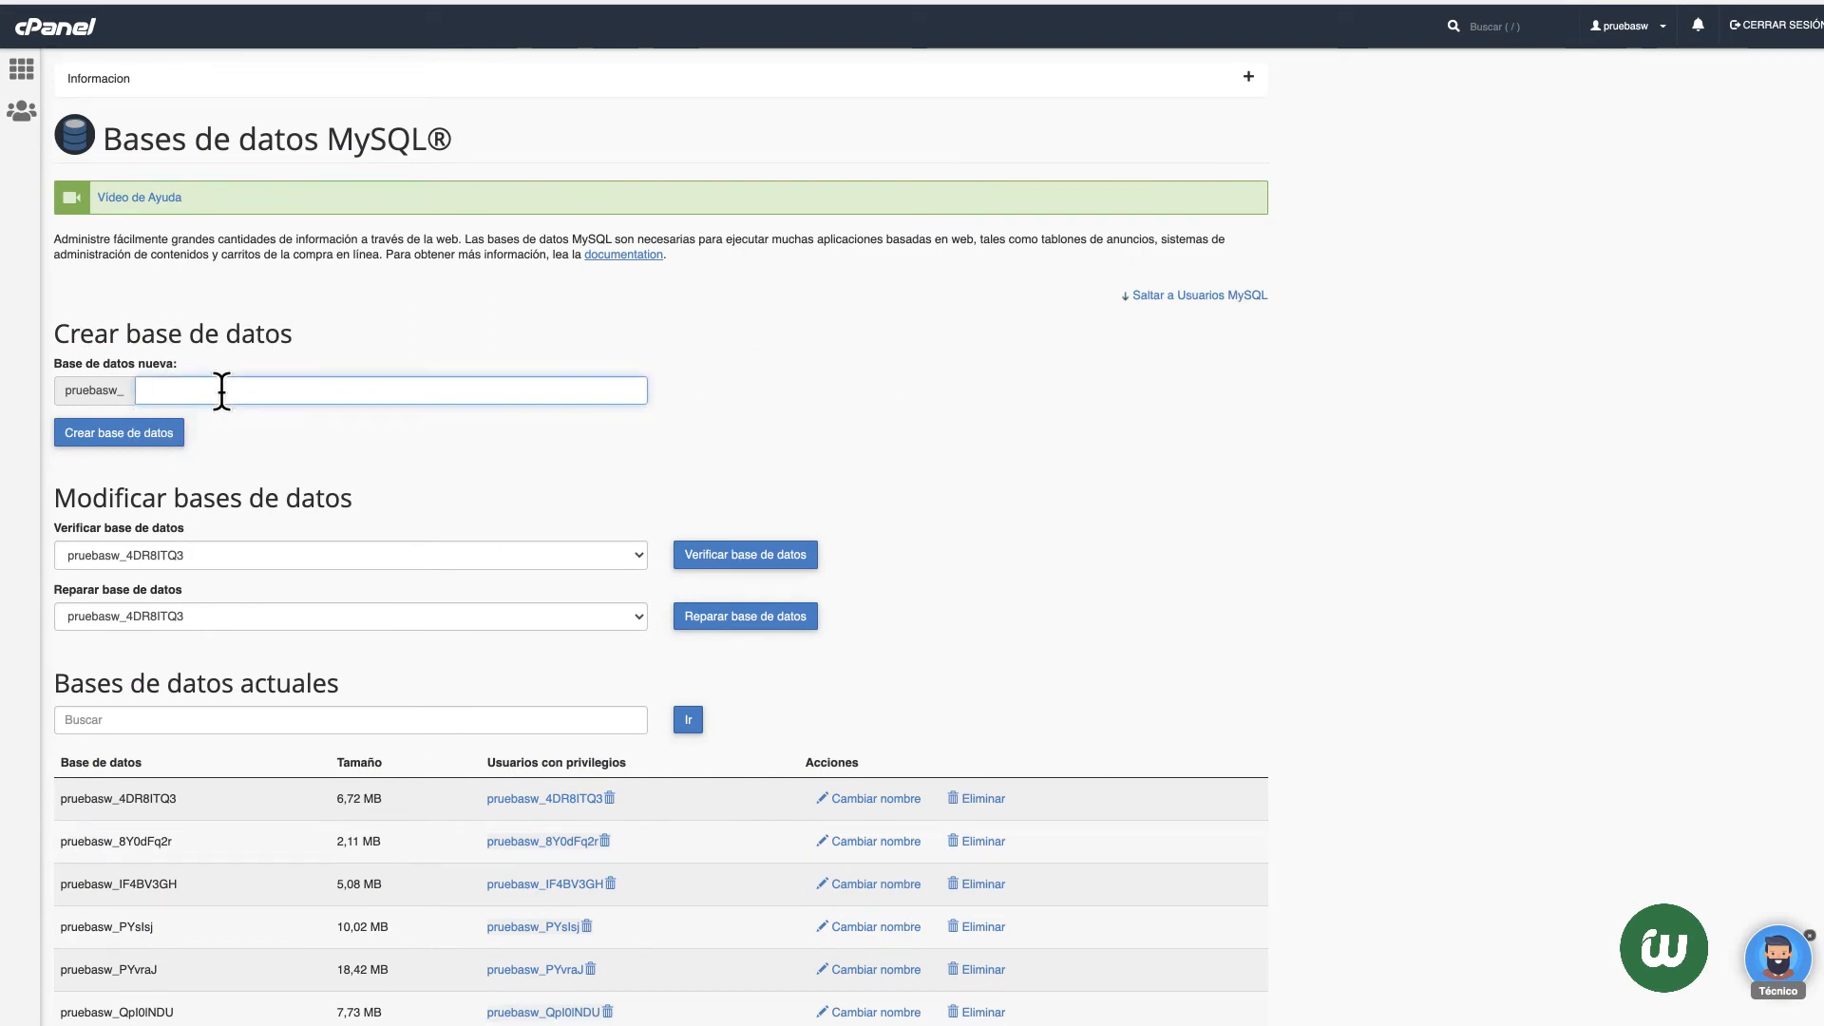
text(literato)
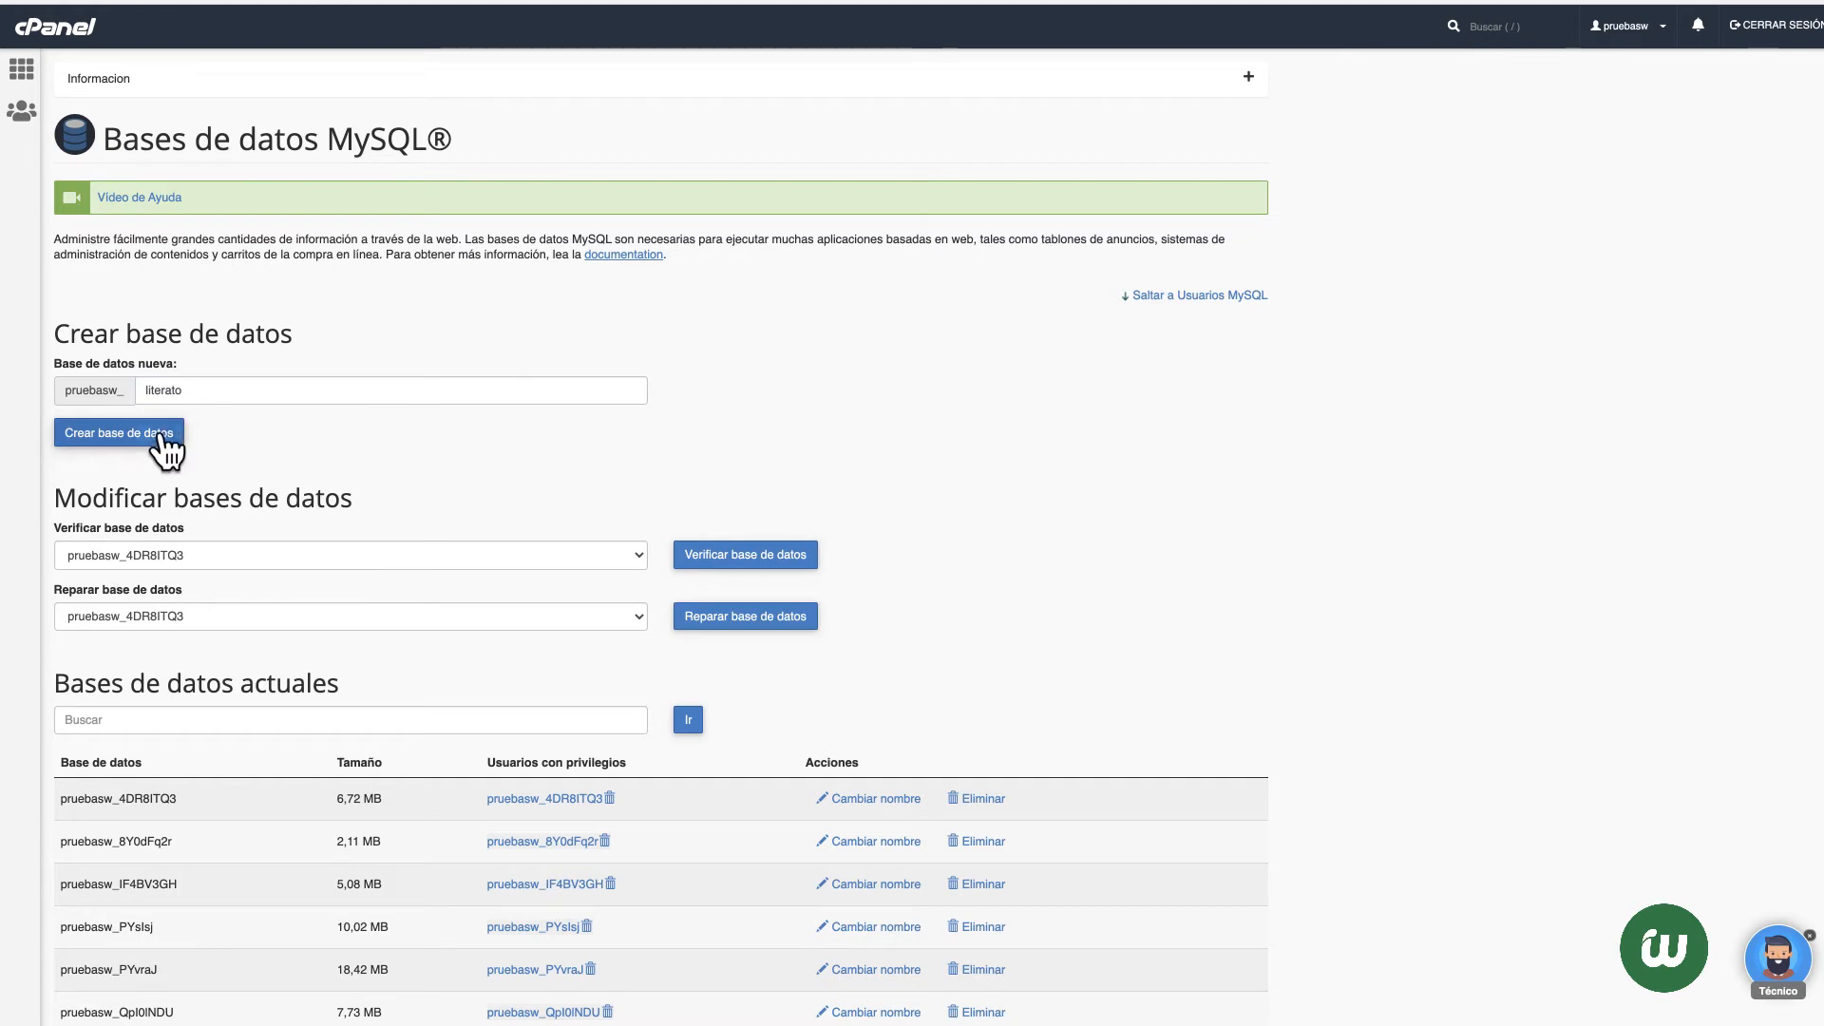
click(145, 437)
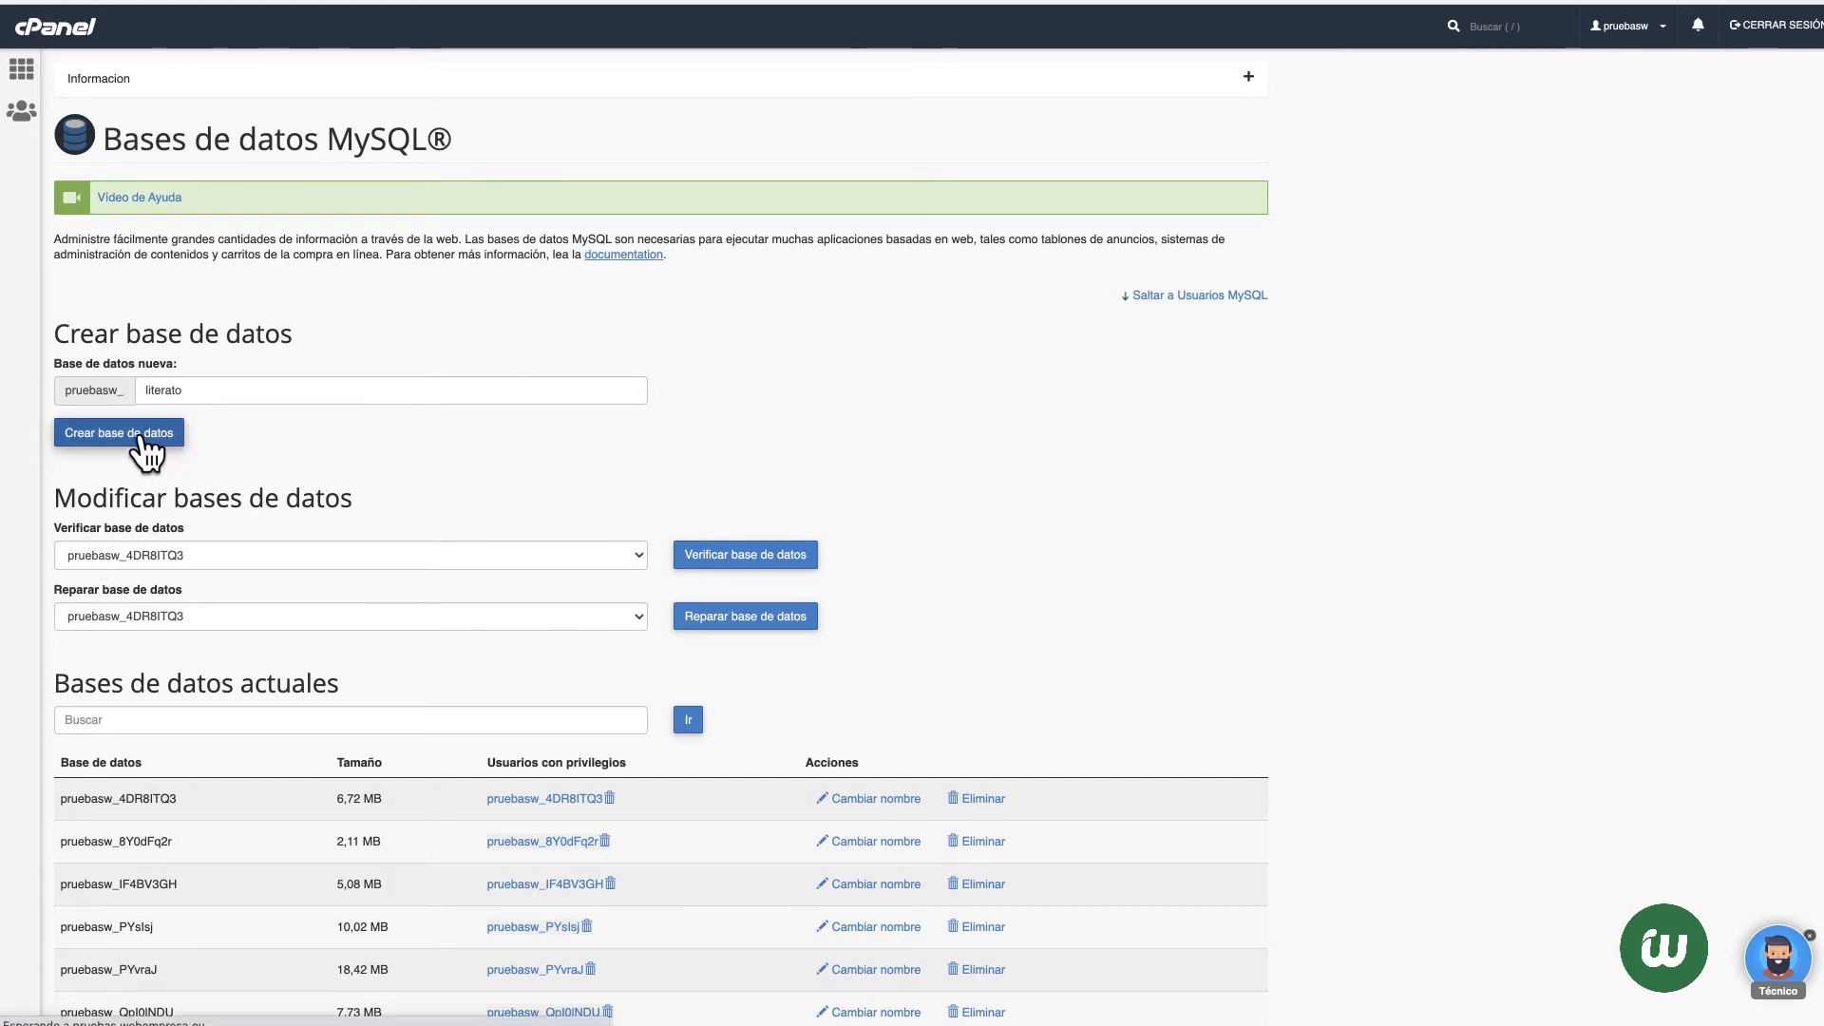
double_click(298, 498)
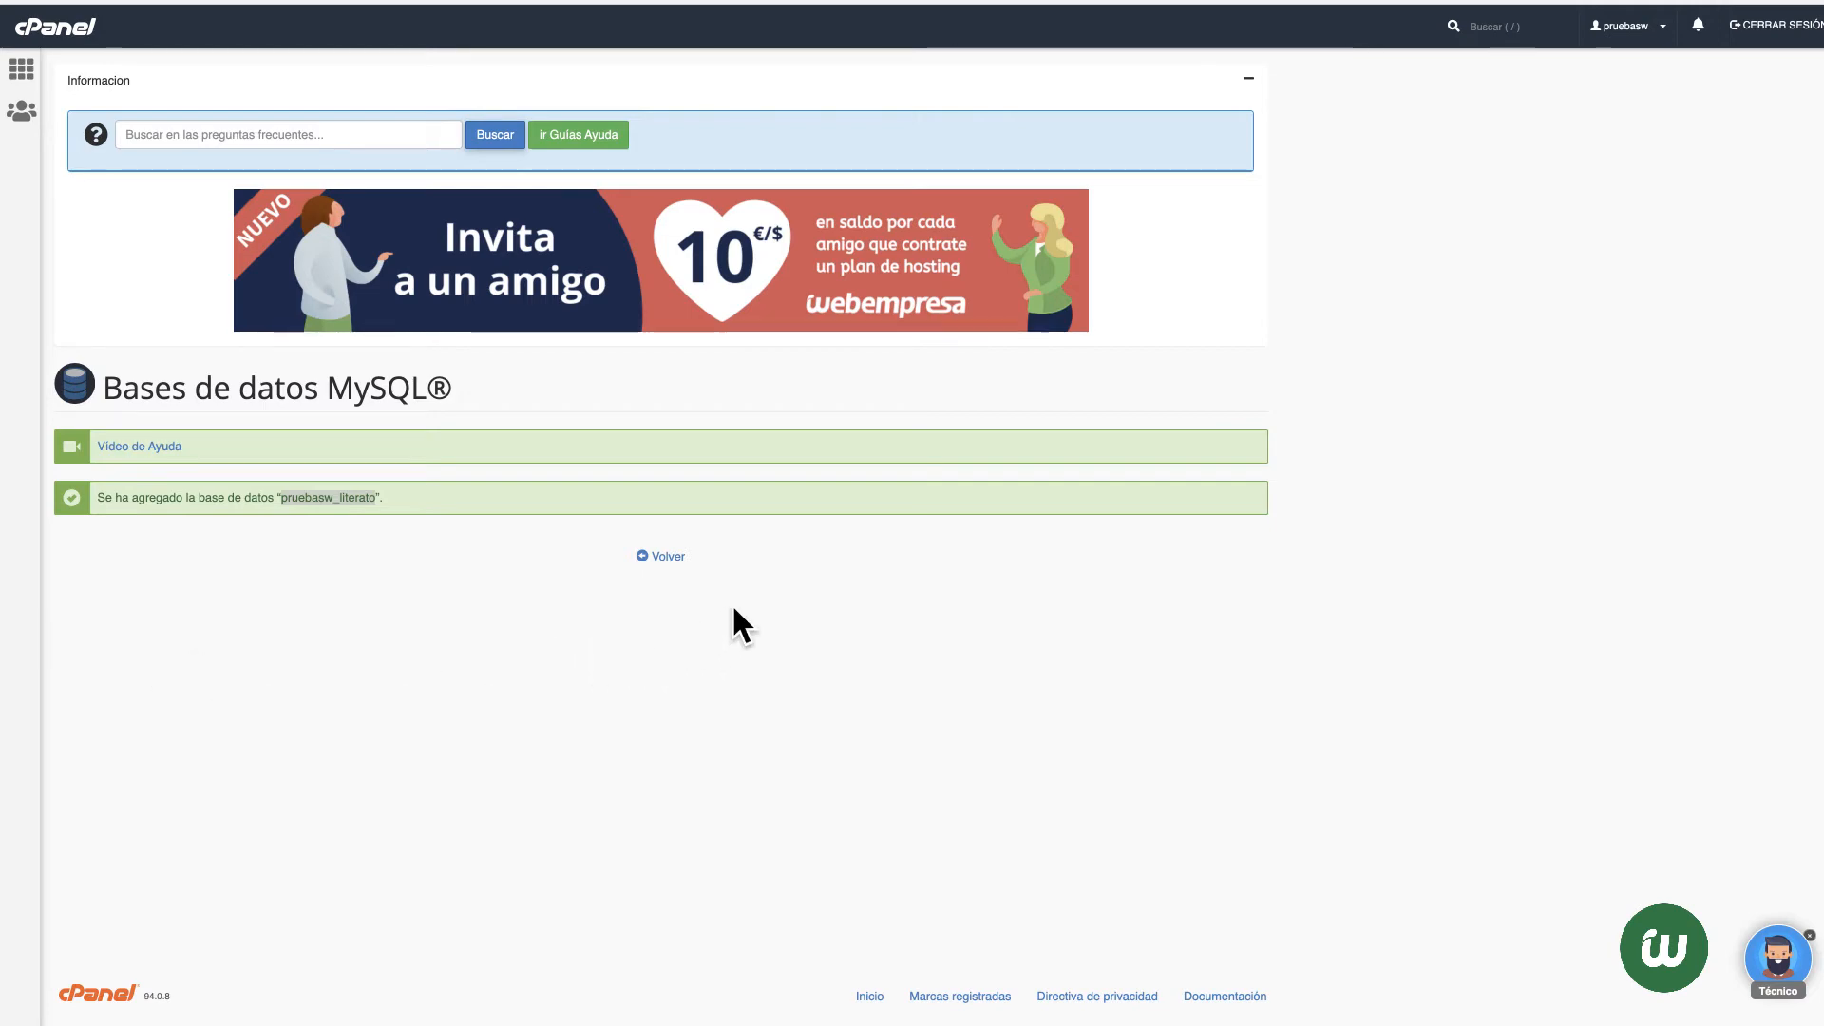
click(661, 556)
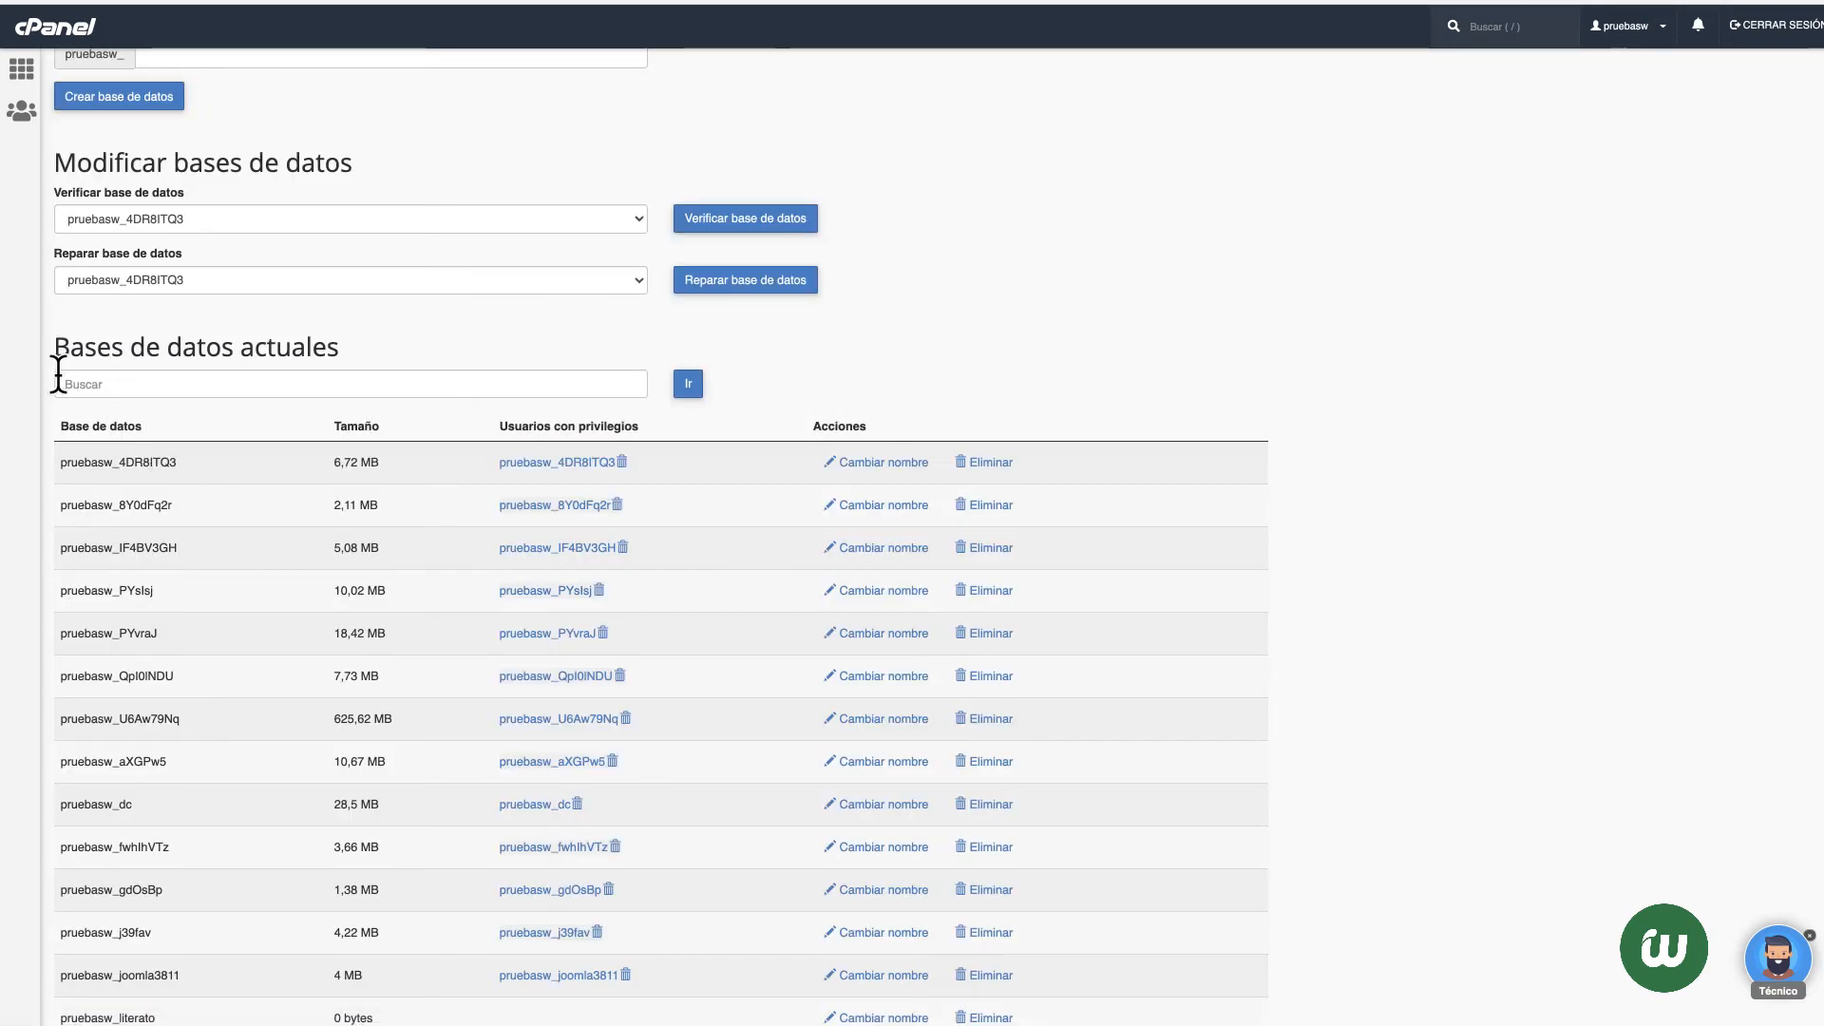
Step: Enter literato as the username for a new MySQL user, after the pruebasw_ prefix
scroll(190, 570, down, 4)
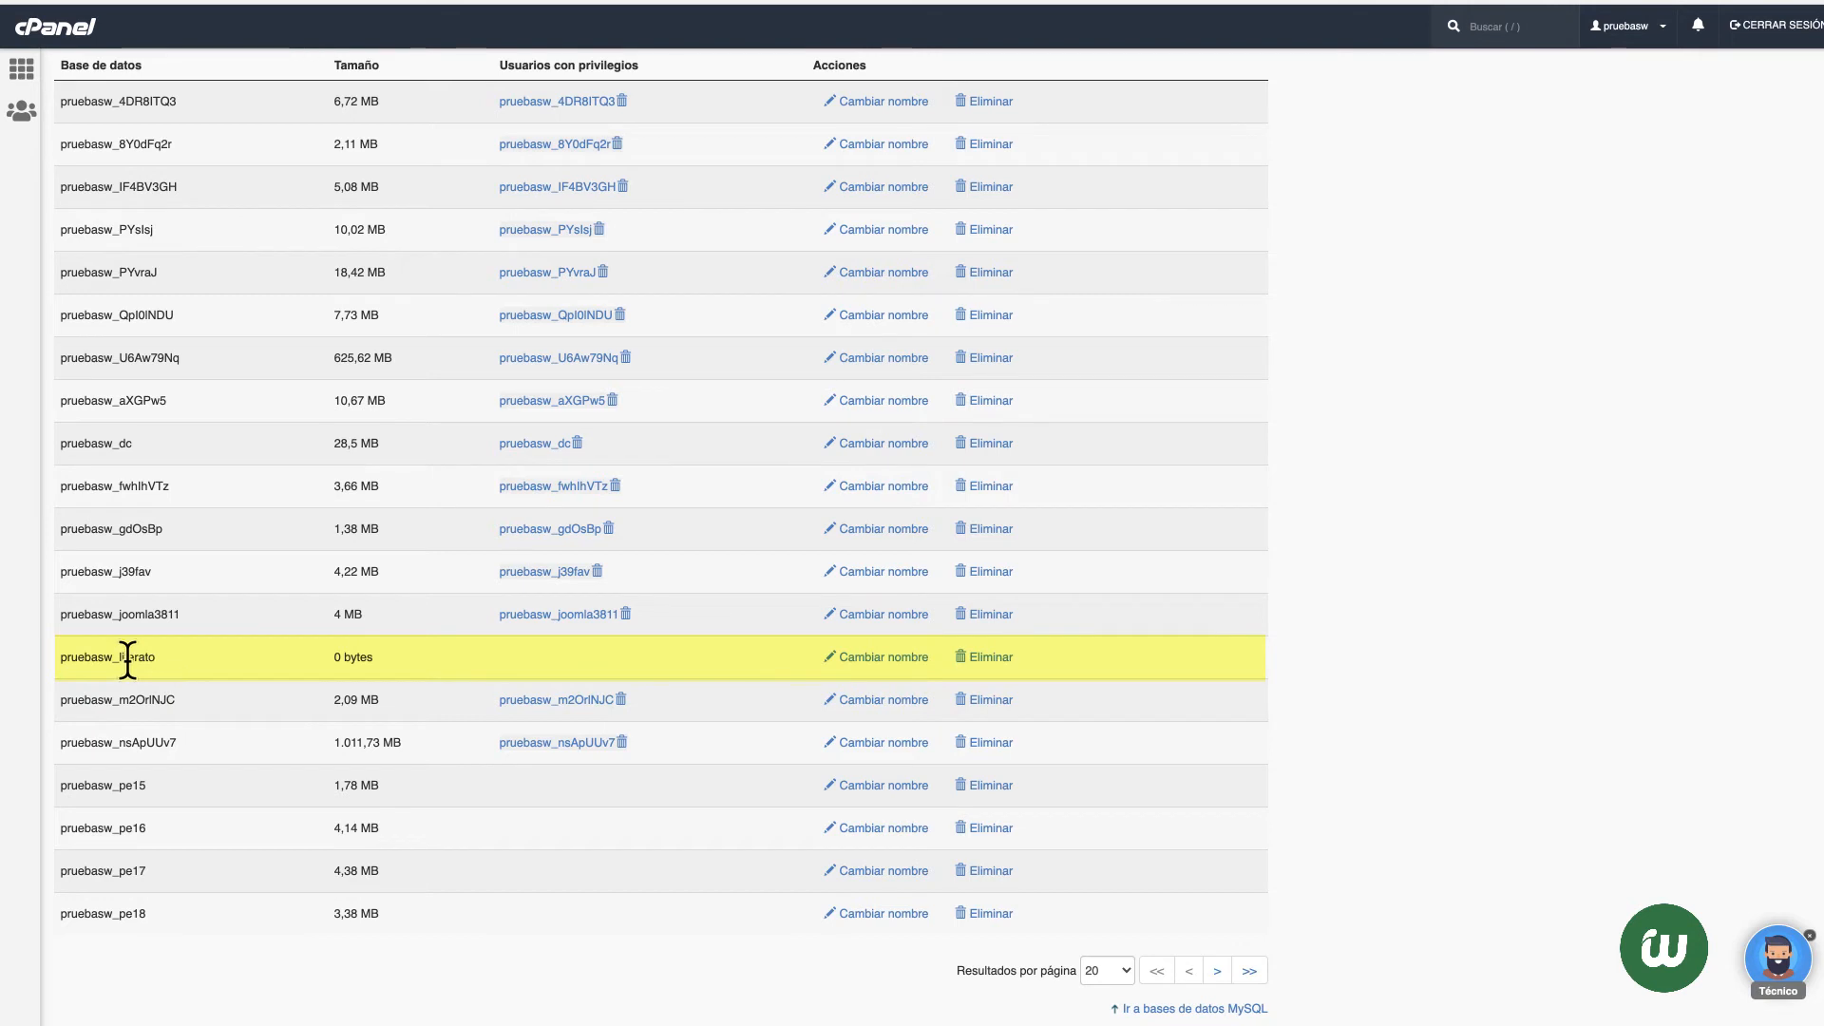
scroll(127, 656, down, 3)
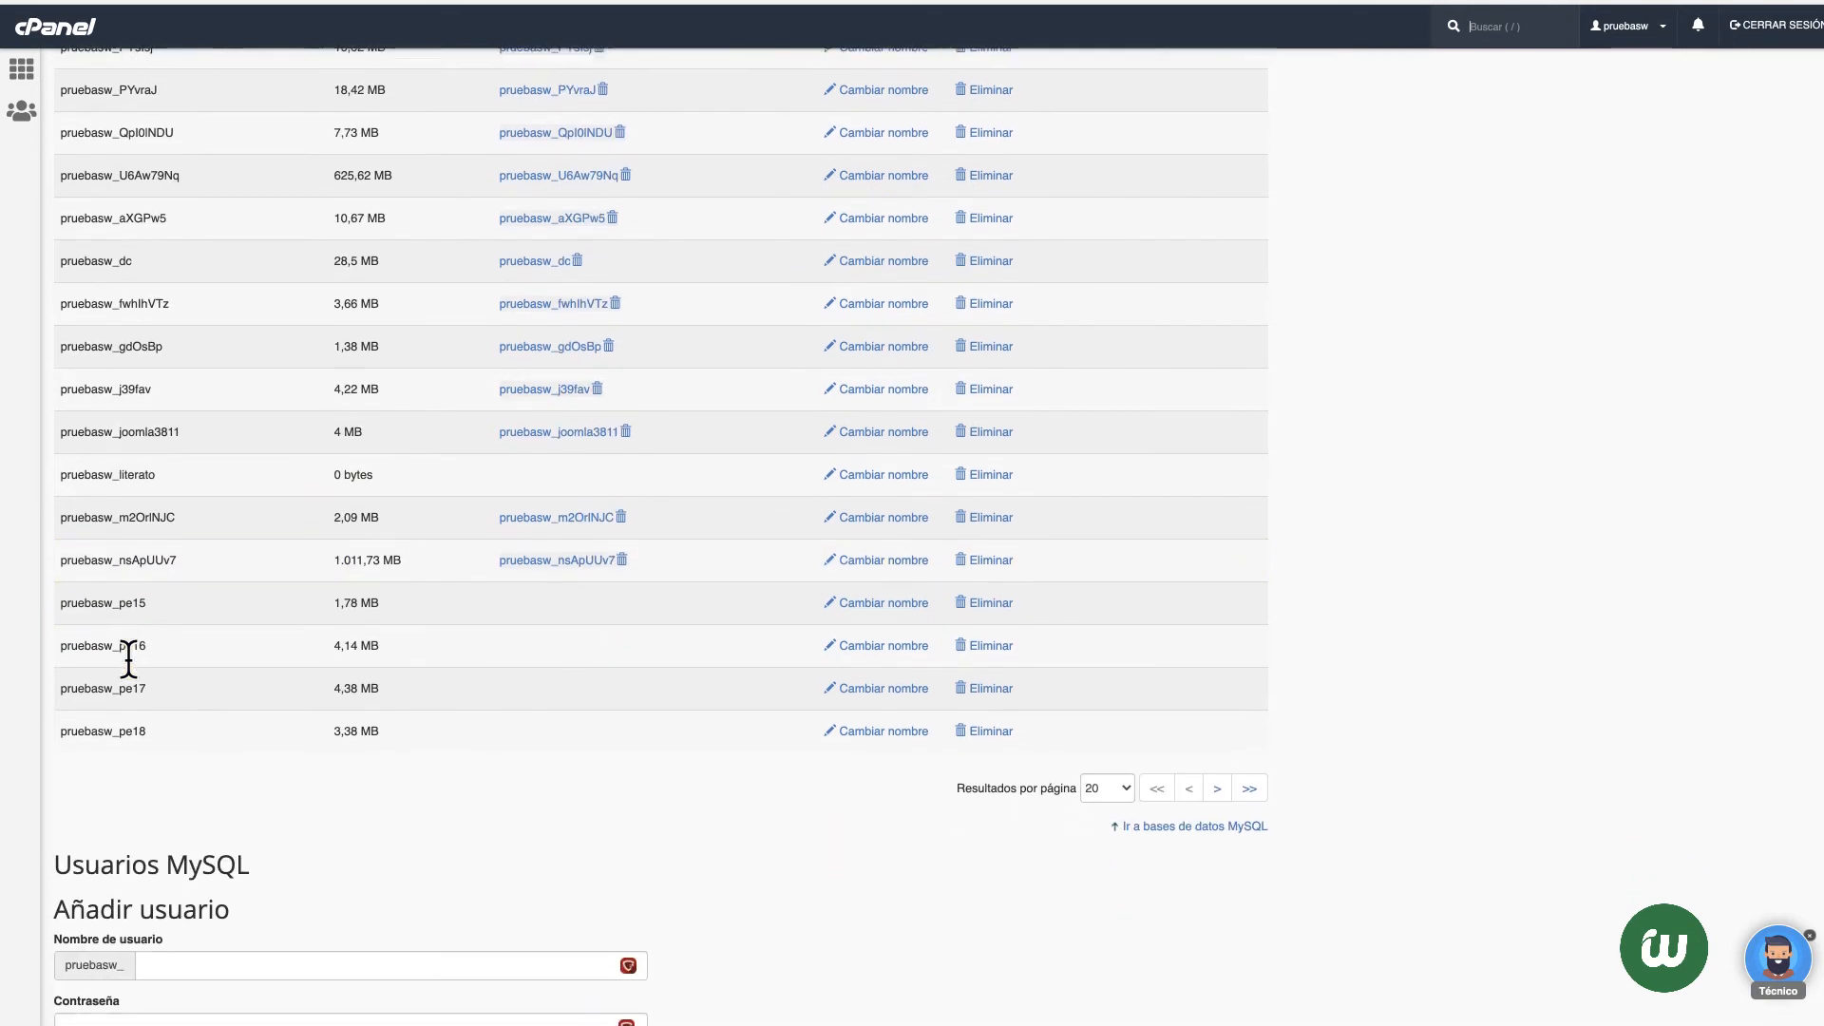
scroll(128, 654, down, 3)
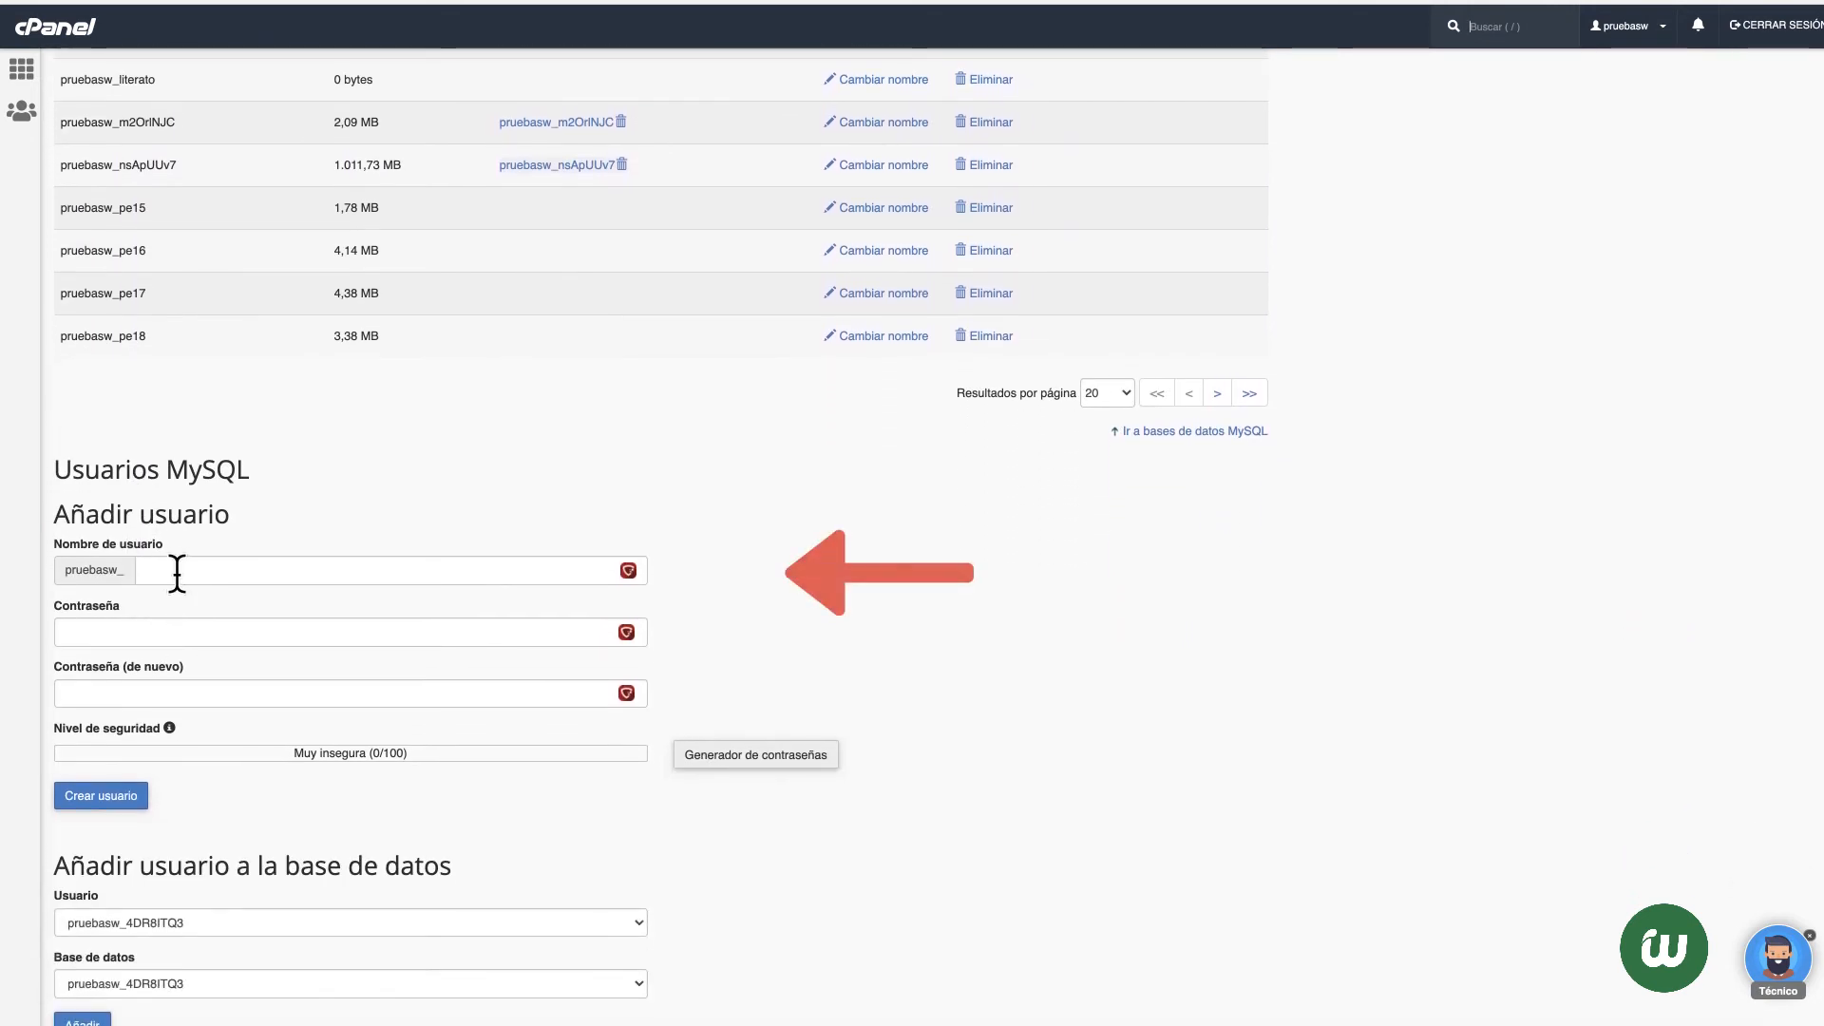
click(176, 569)
text(literato)
key(Tab)
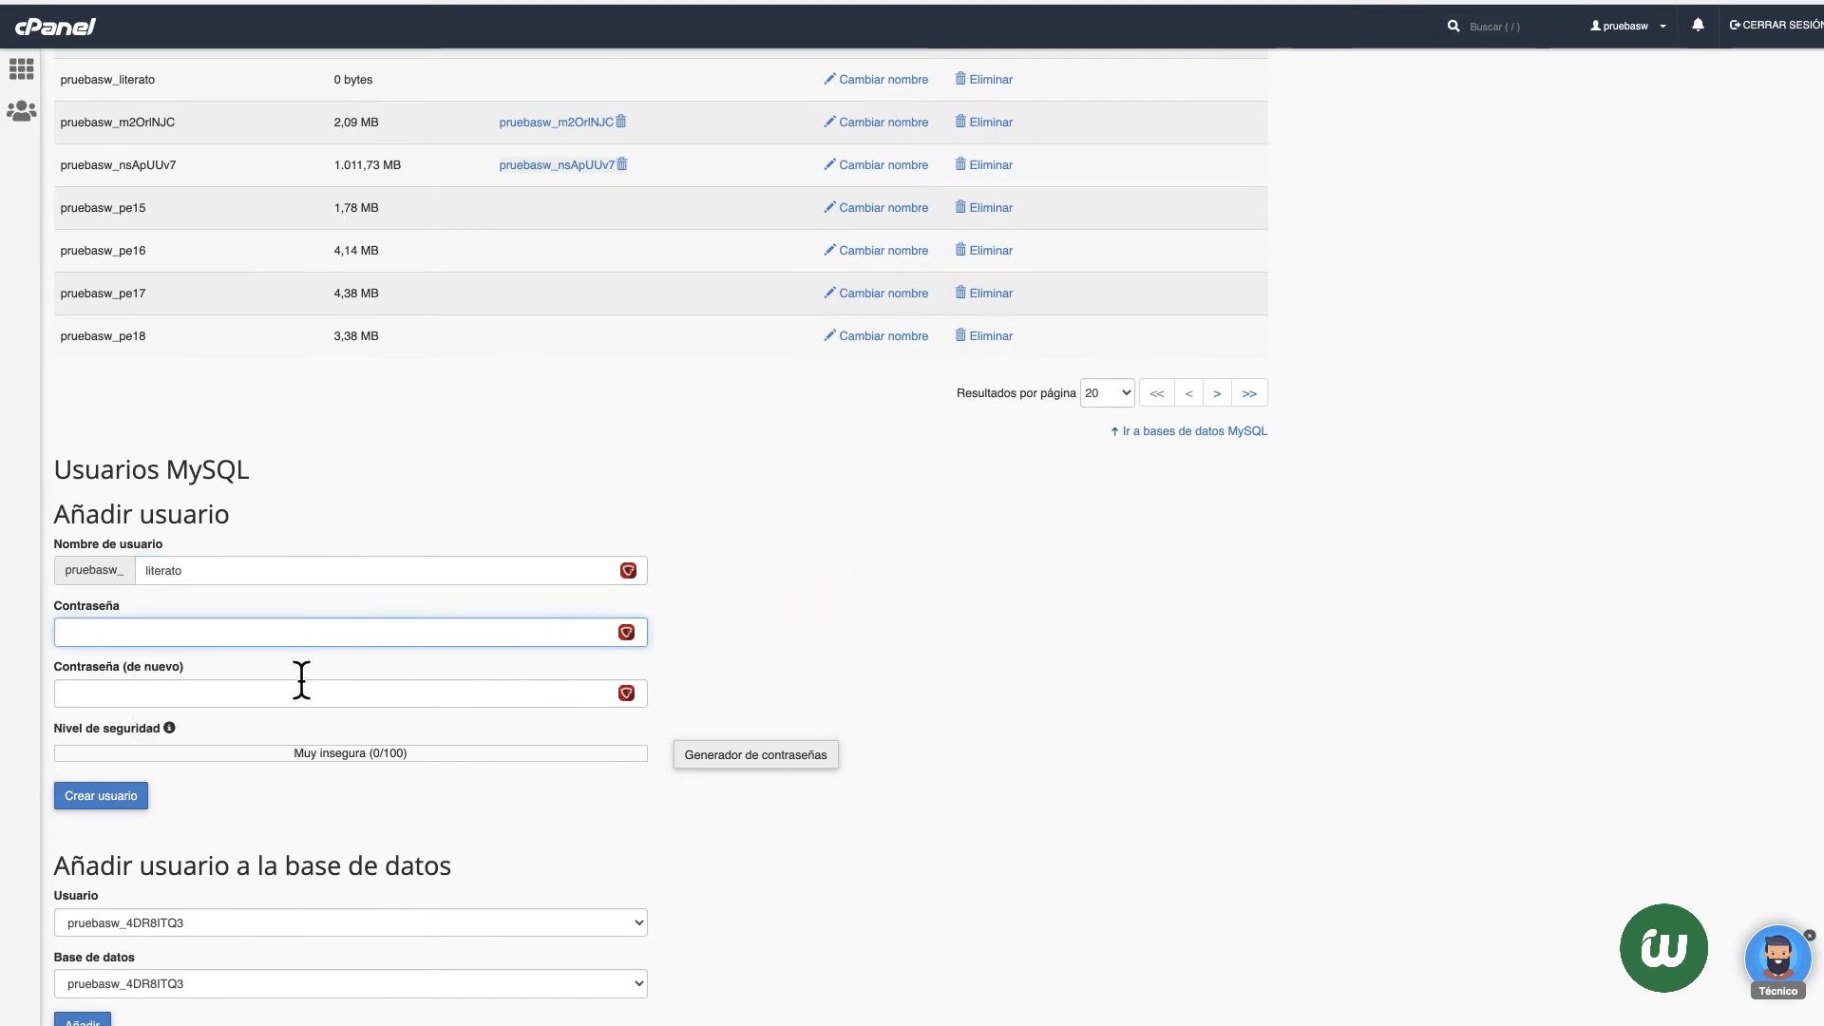
Step: Generate and copy a password using mixed-case letters and numbers only, use it in the user's password fields, and create the user
click(720, 754)
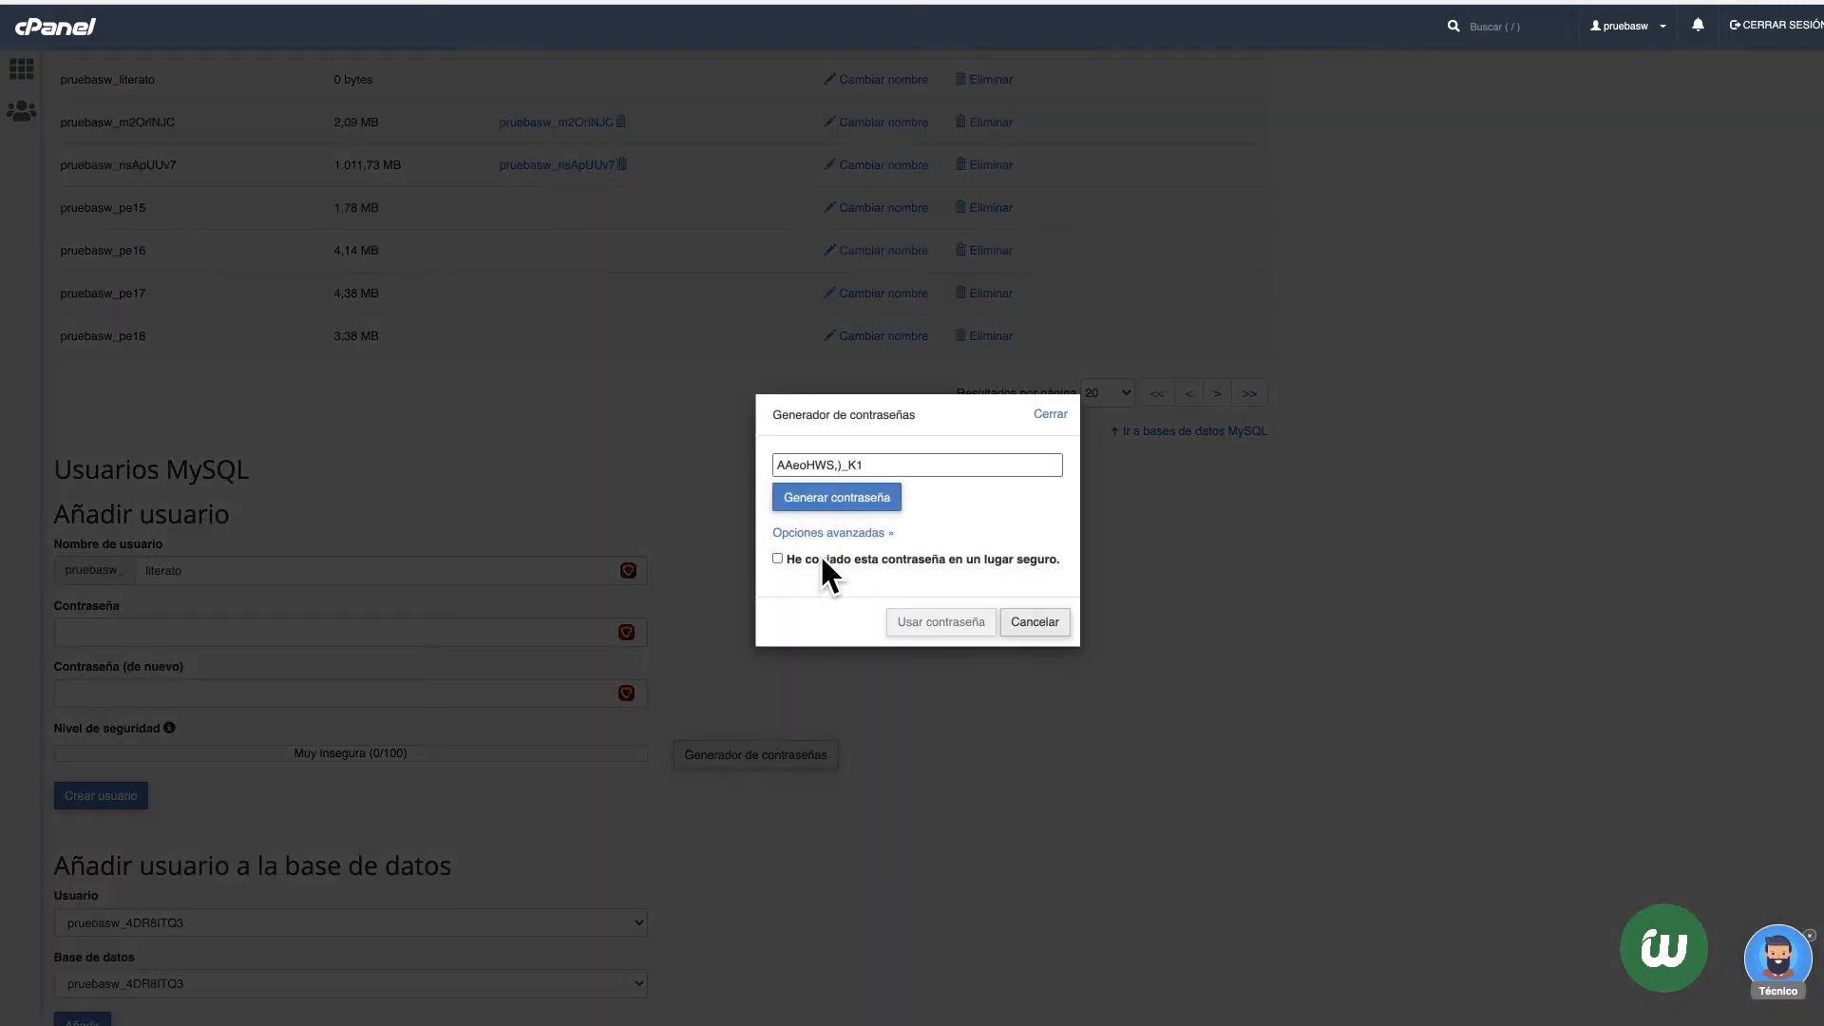
click(831, 532)
click(834, 497)
key(ctrl+c)
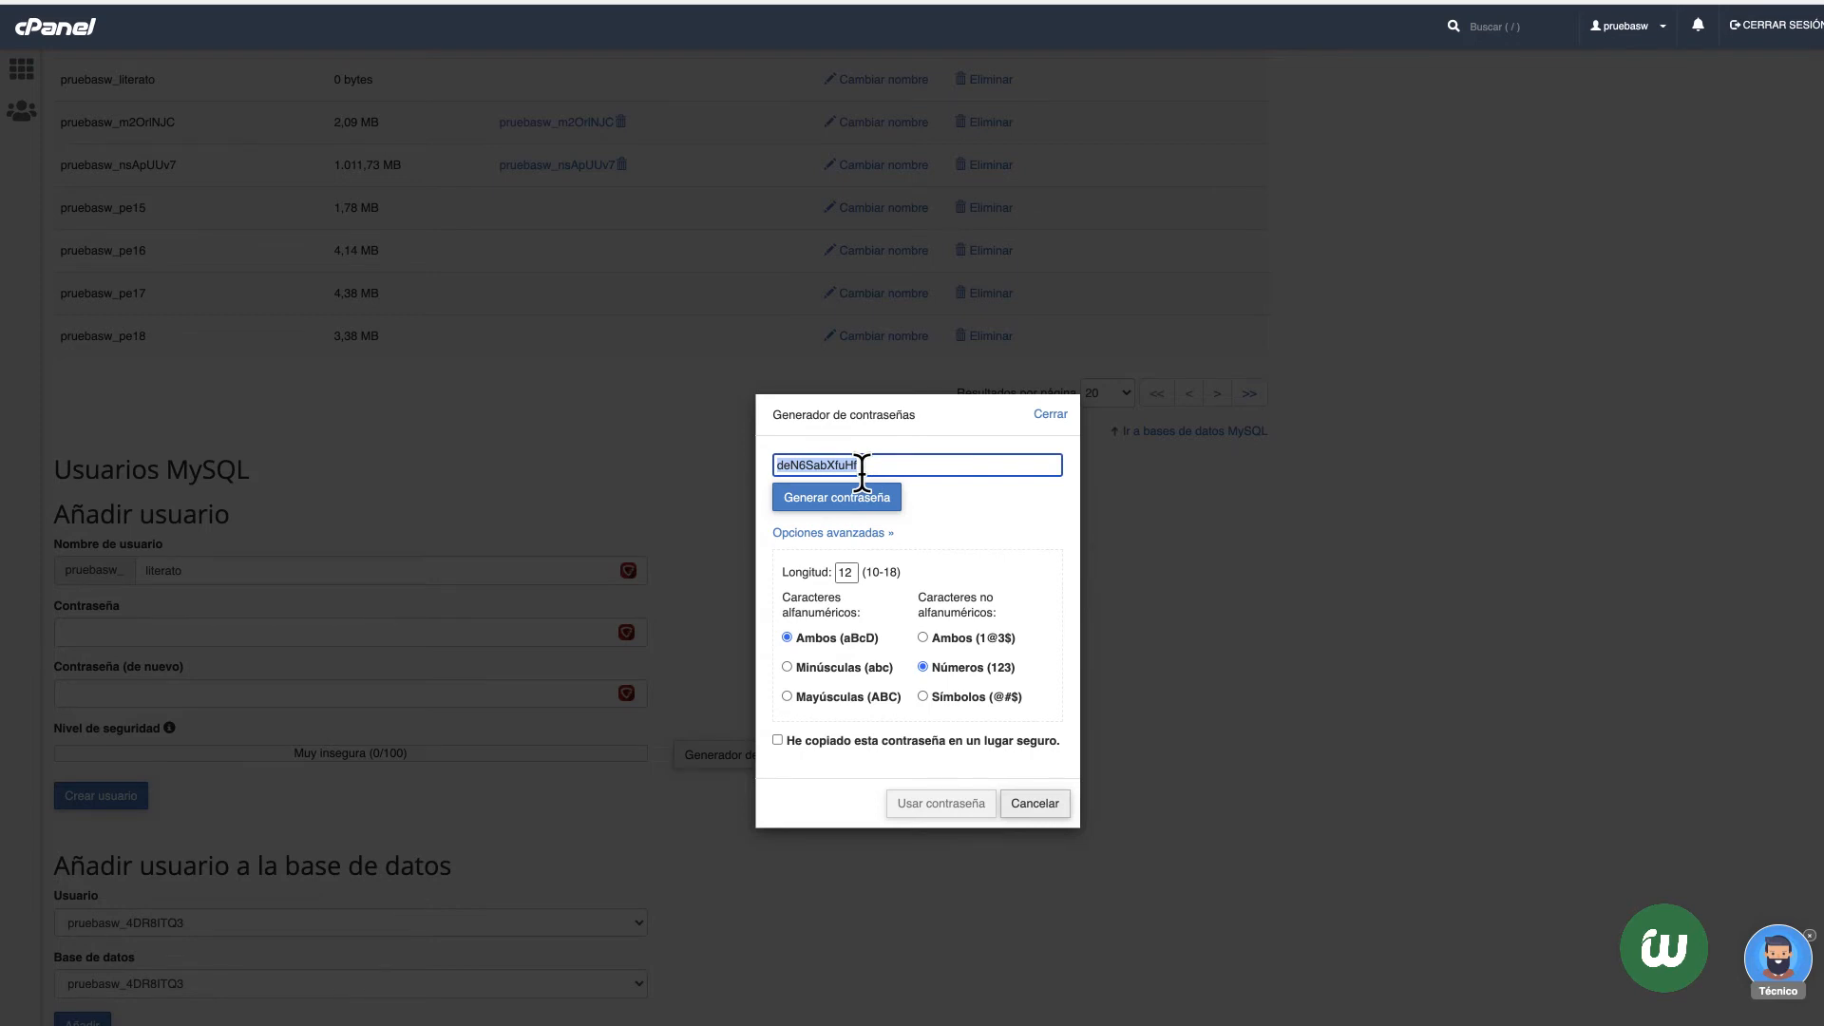
click(777, 740)
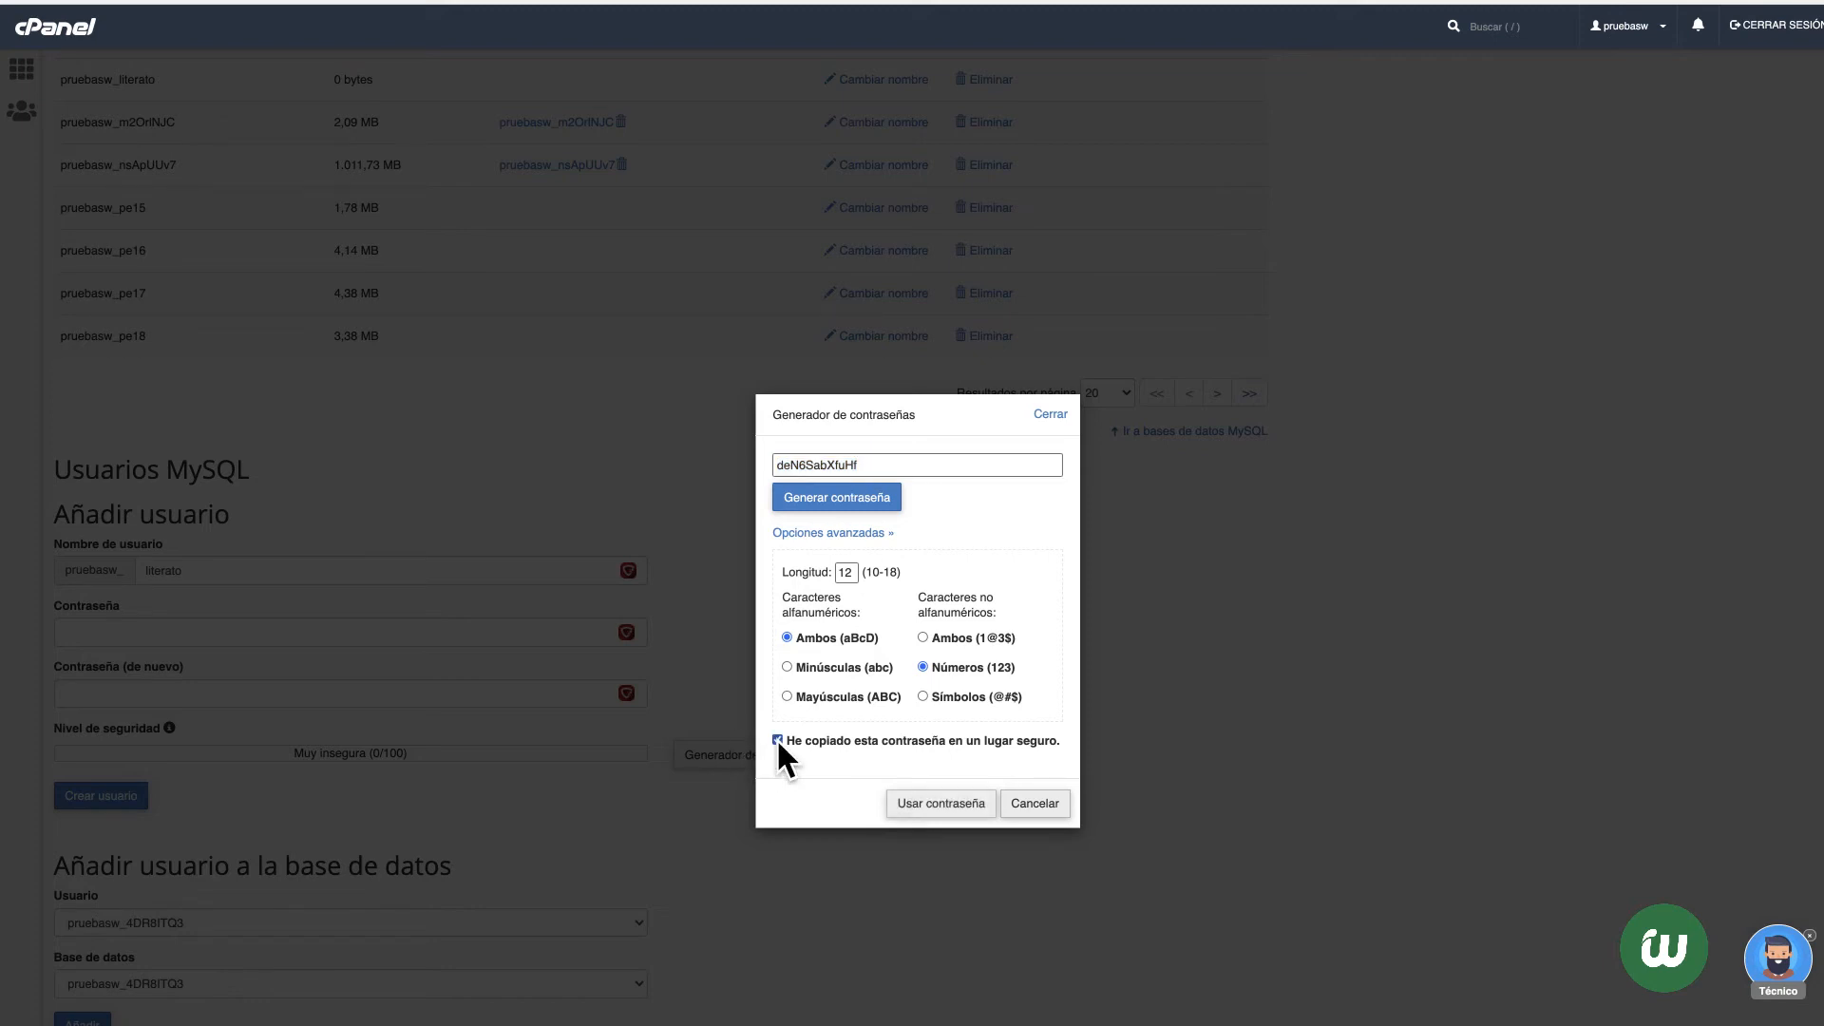
click(940, 804)
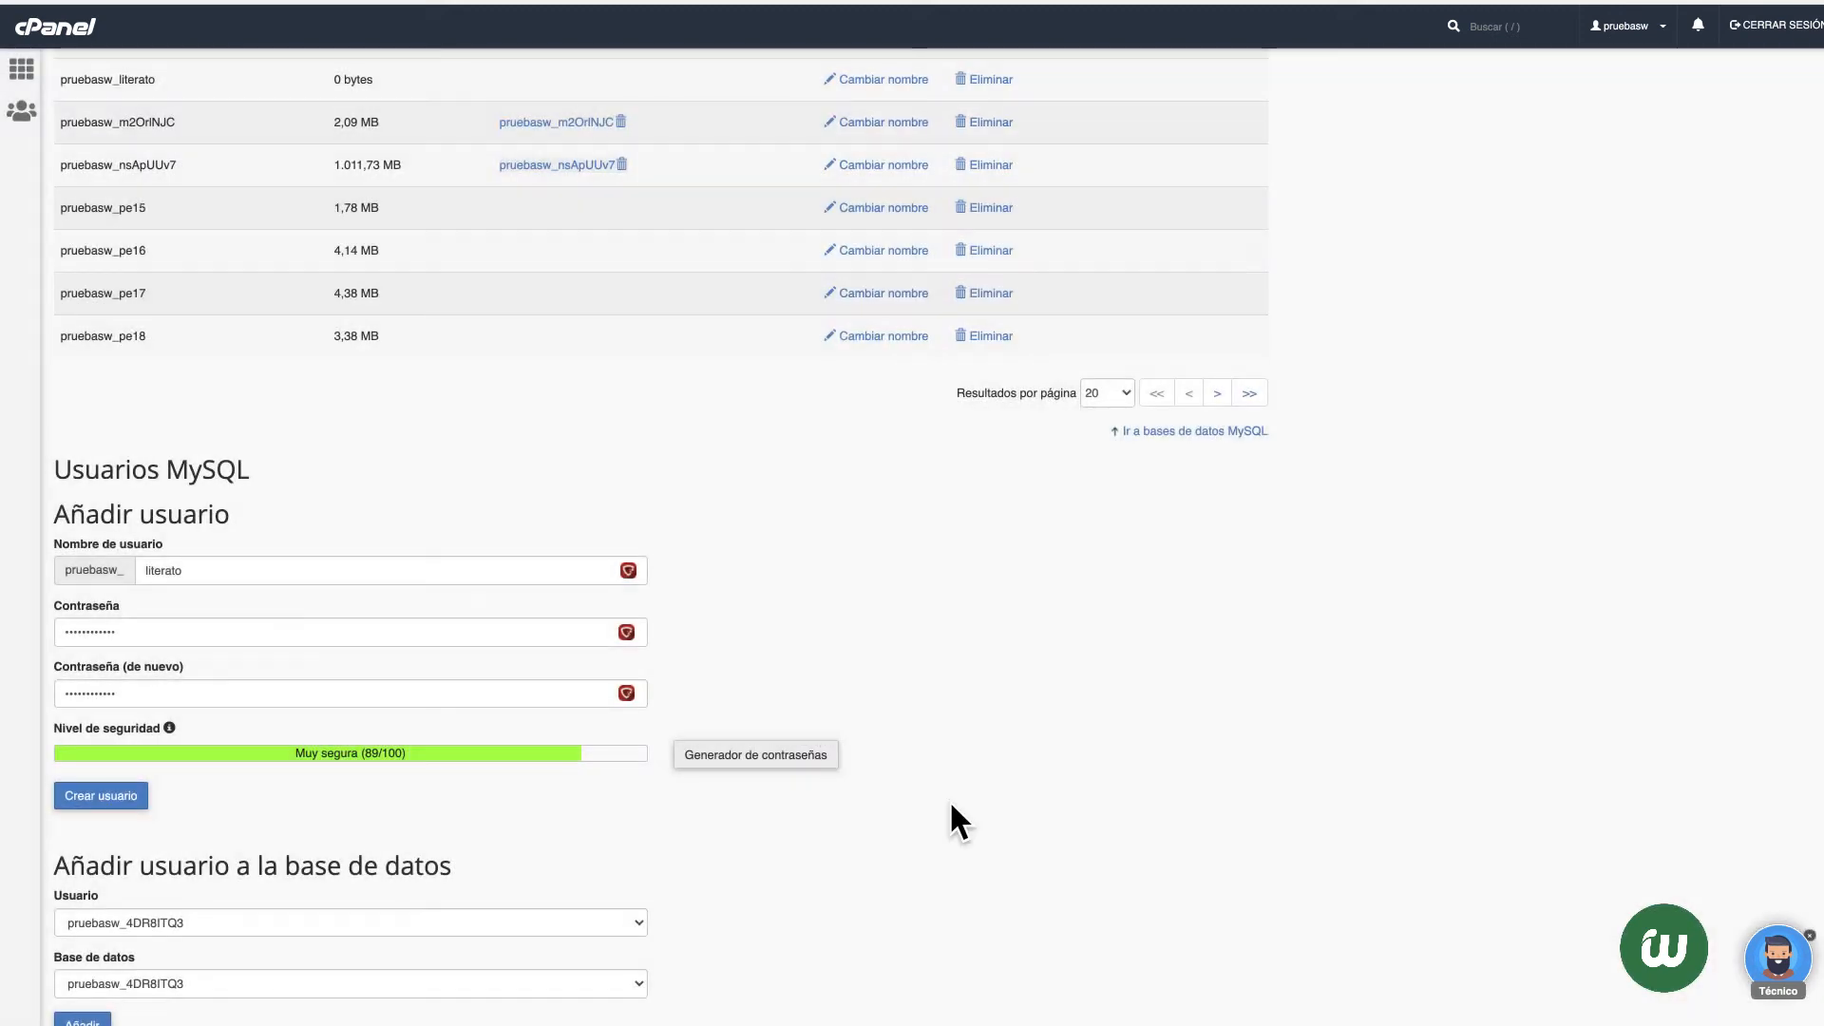
click(95, 798)
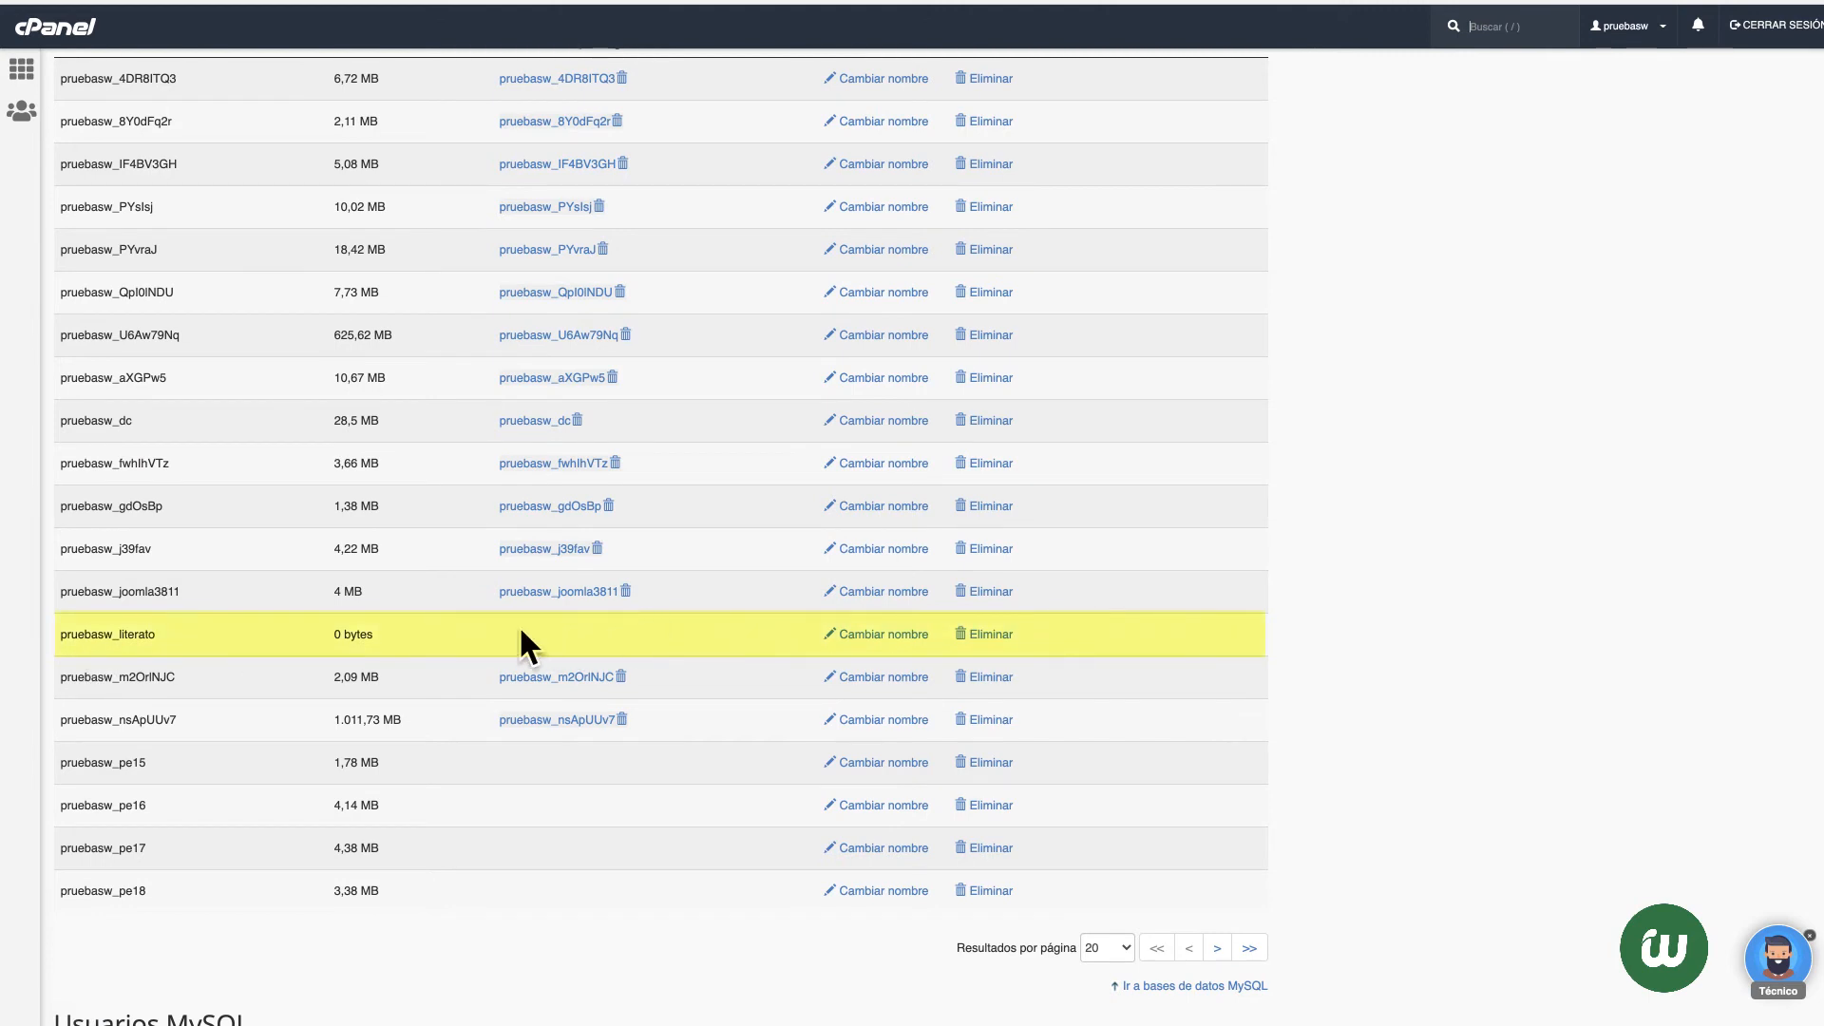
Step: Add the MySQL user pruebasw_literato to the database pruebasw_literato
scroll(518, 669, down, 13)
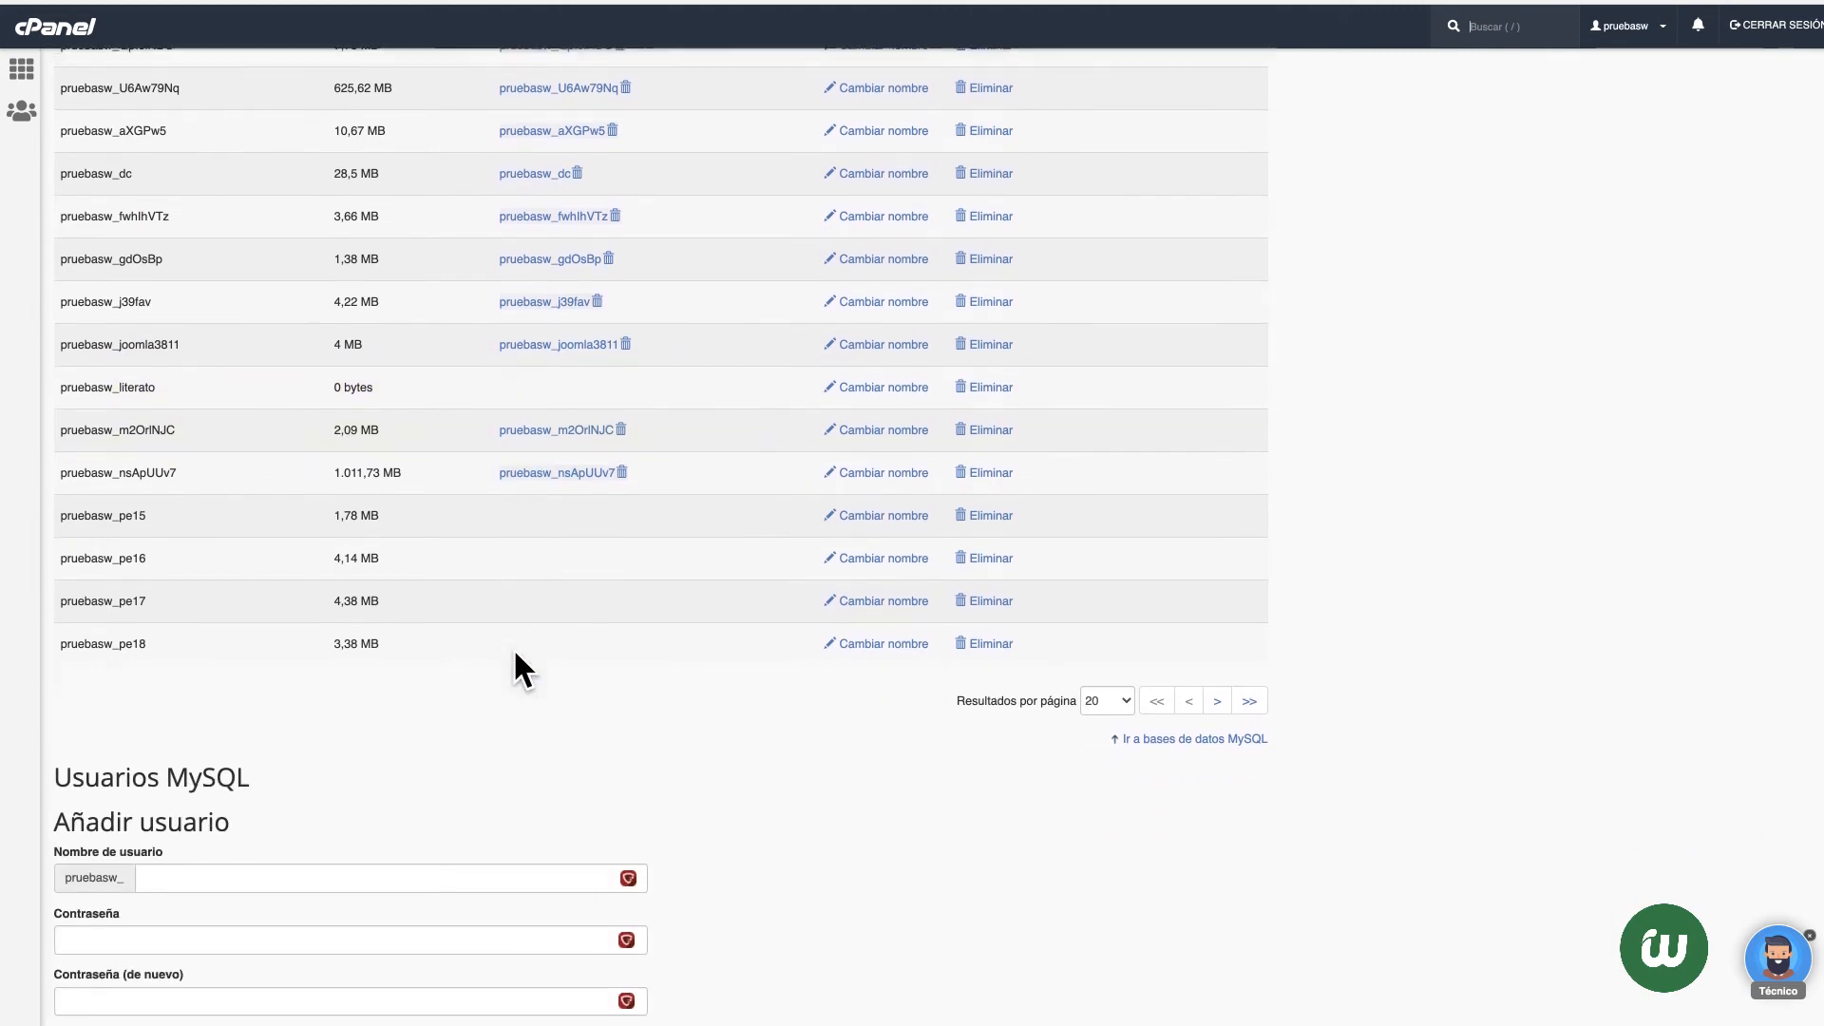
scroll(518, 670, down, 9)
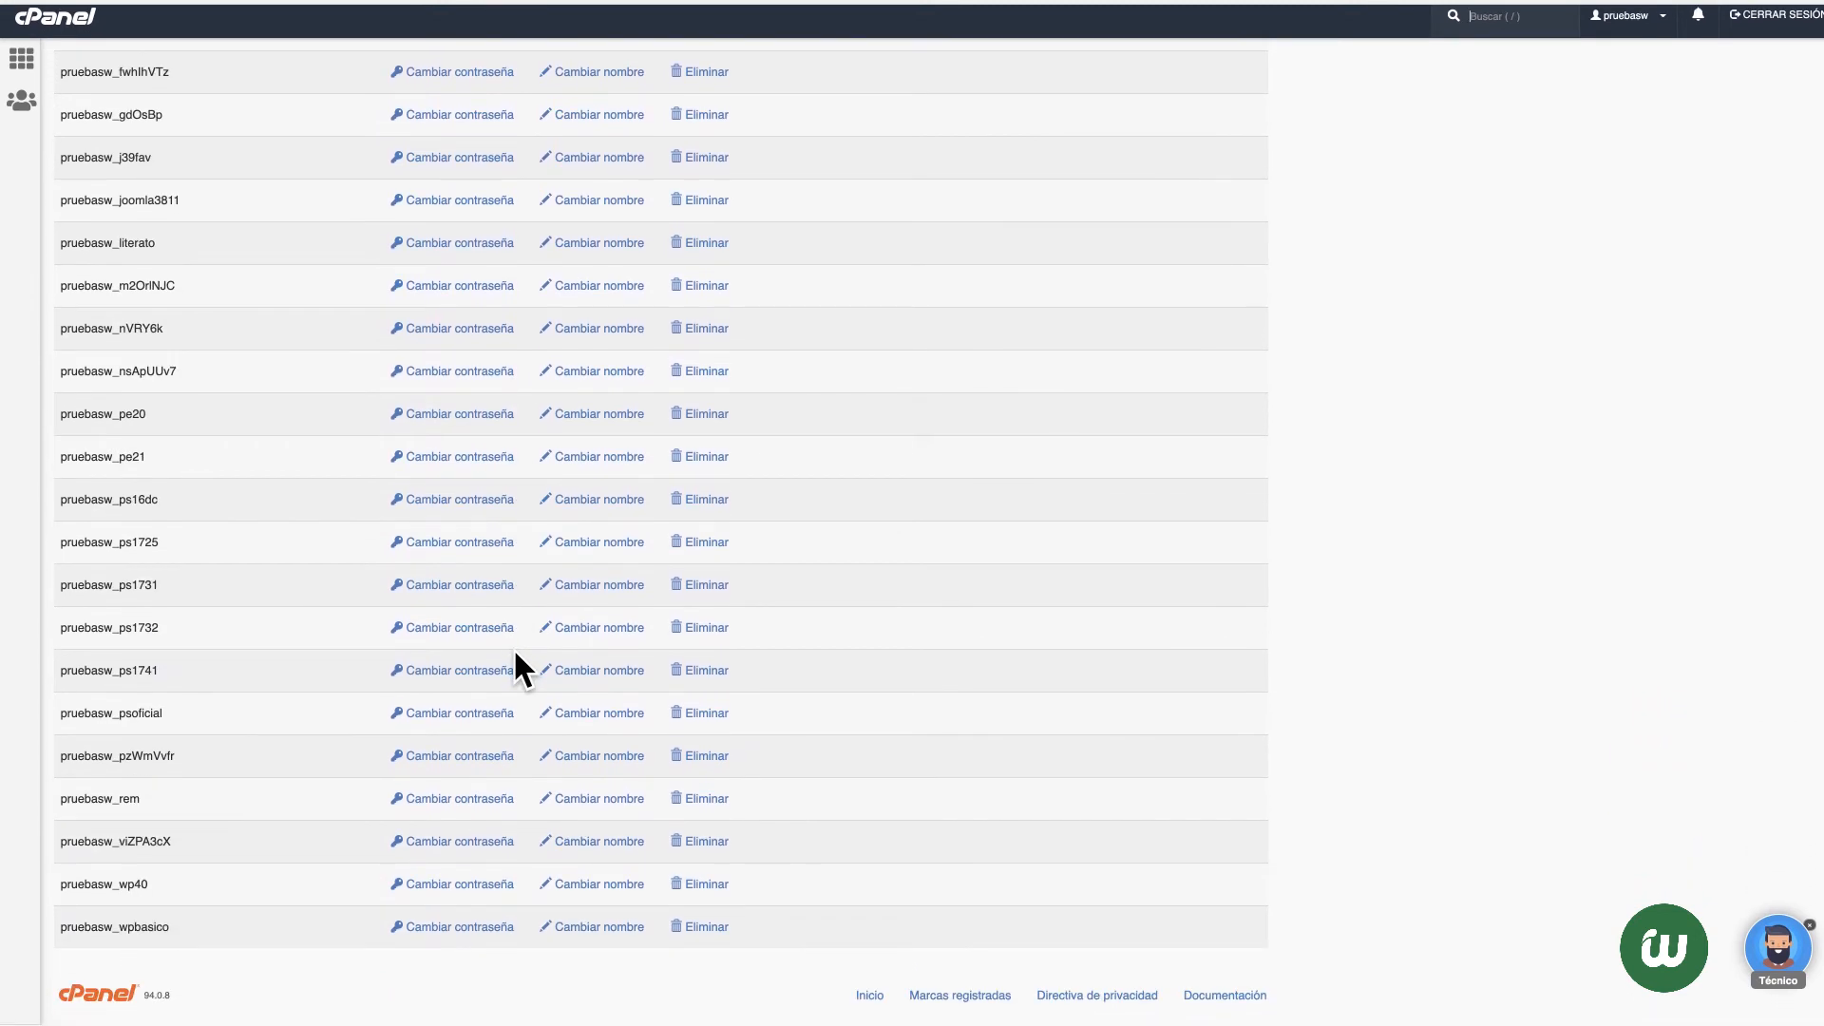
scroll(515, 654, up, 2)
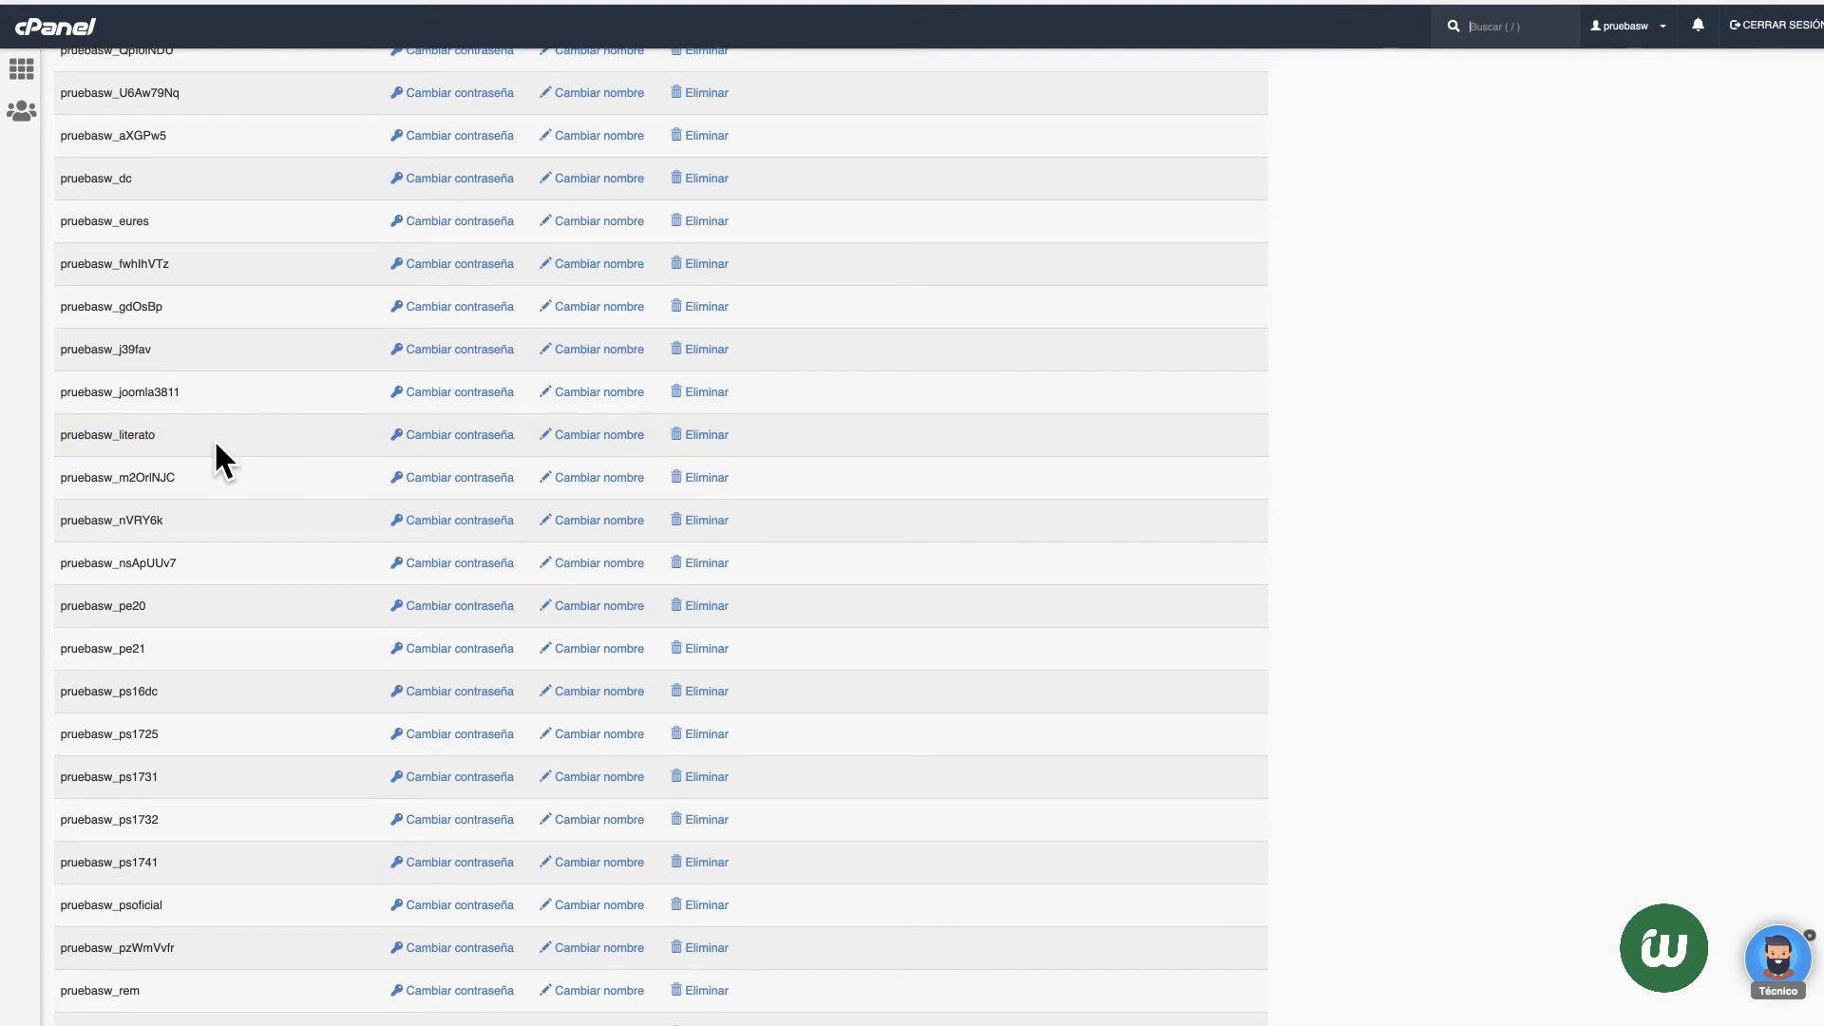
scroll(214, 439, down, 2)
scroll(215, 440, up, 10)
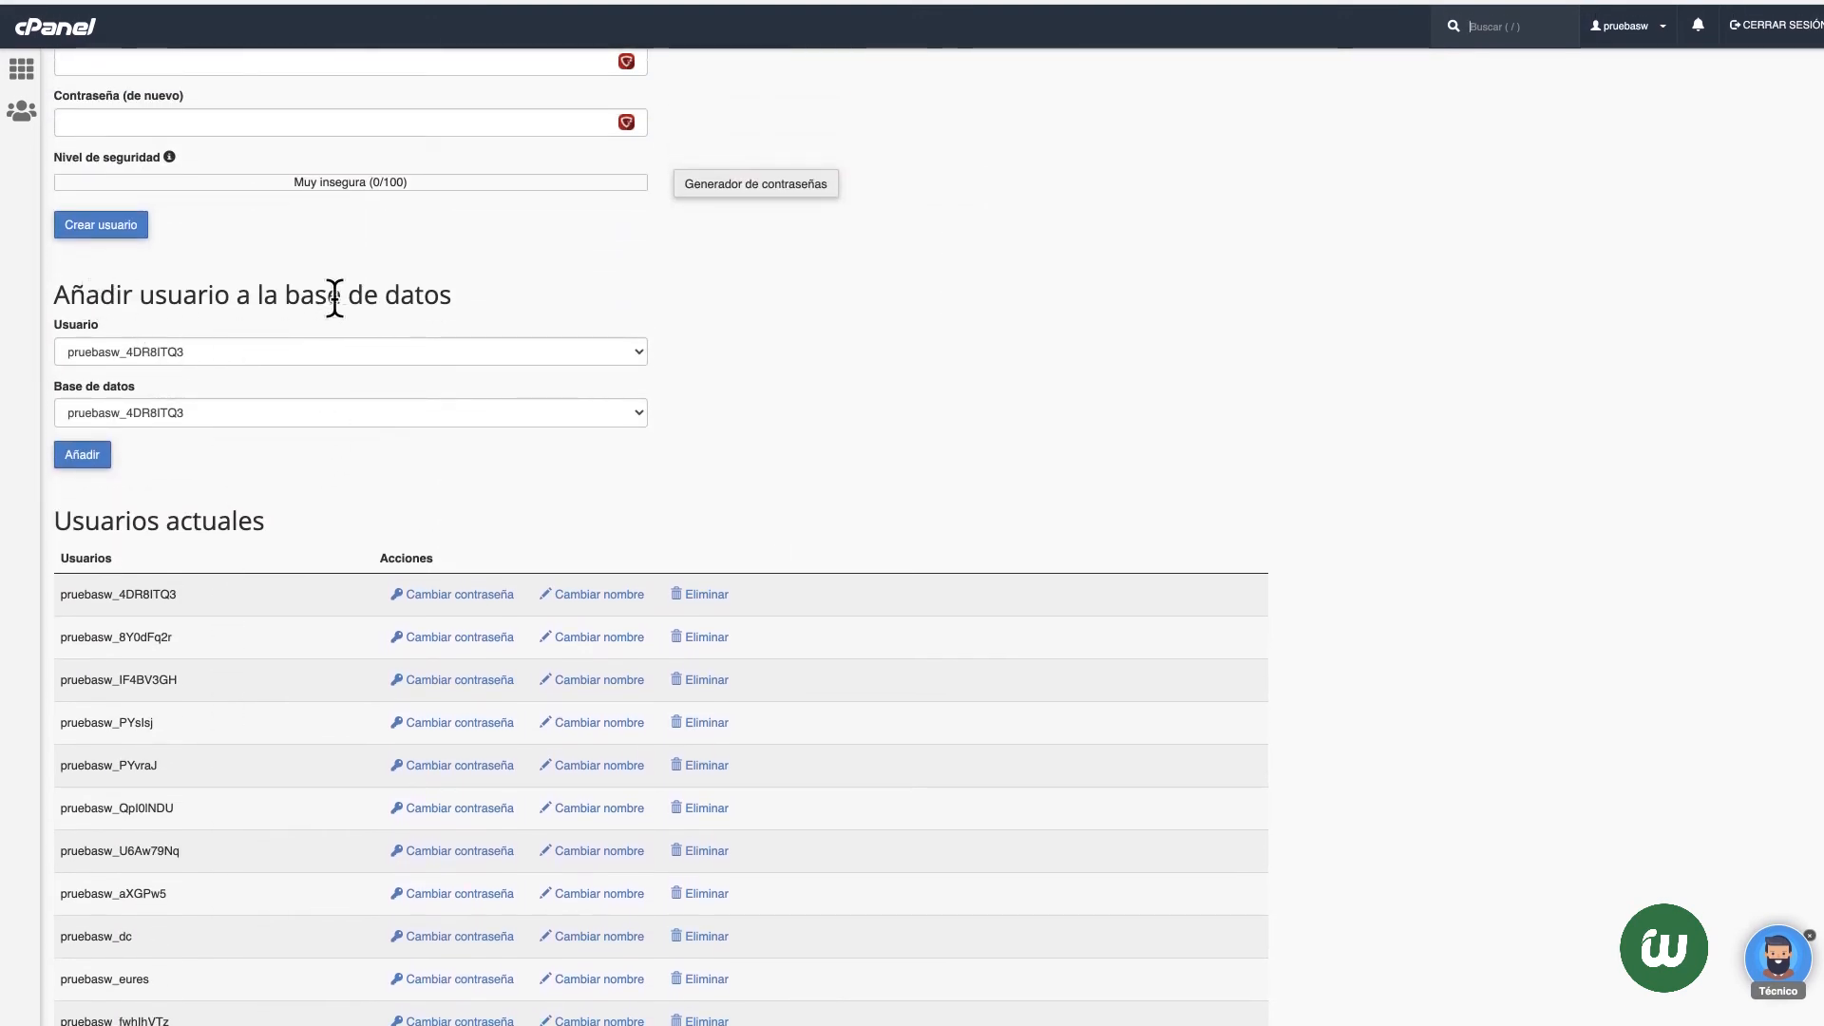
click(611, 351)
click(192, 848)
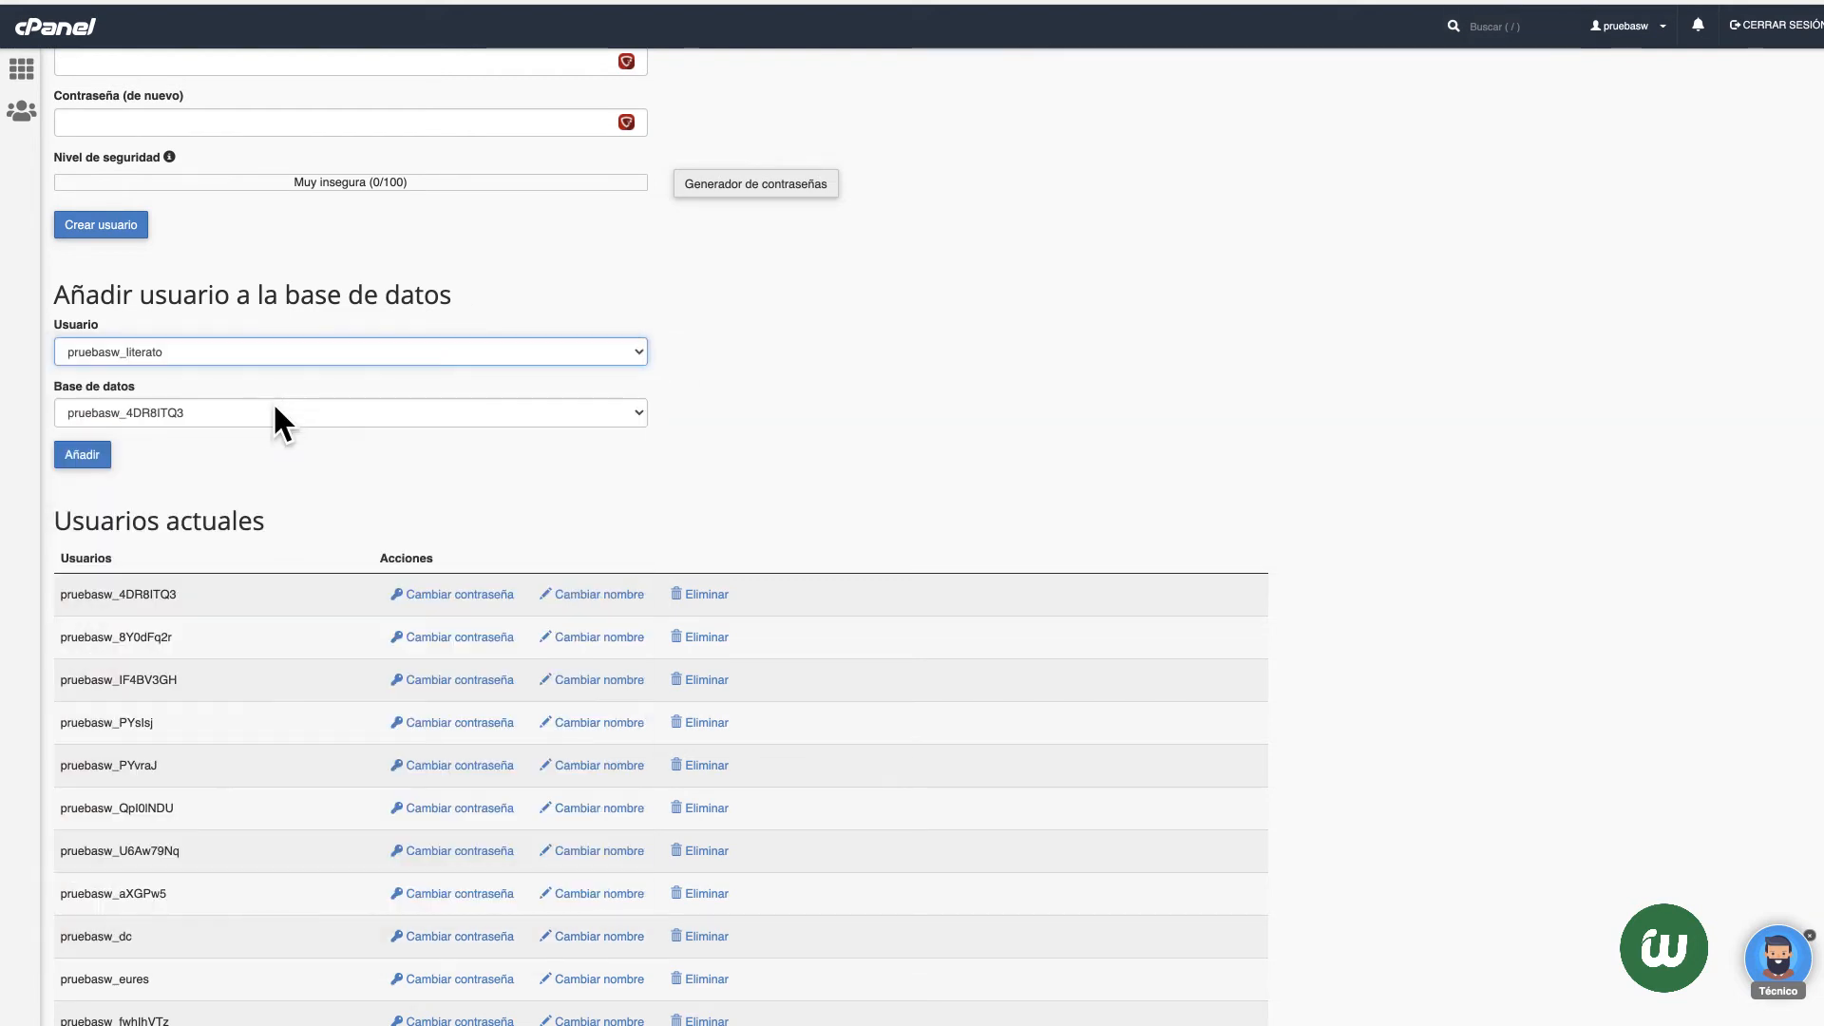
click(275, 406)
click(187, 693)
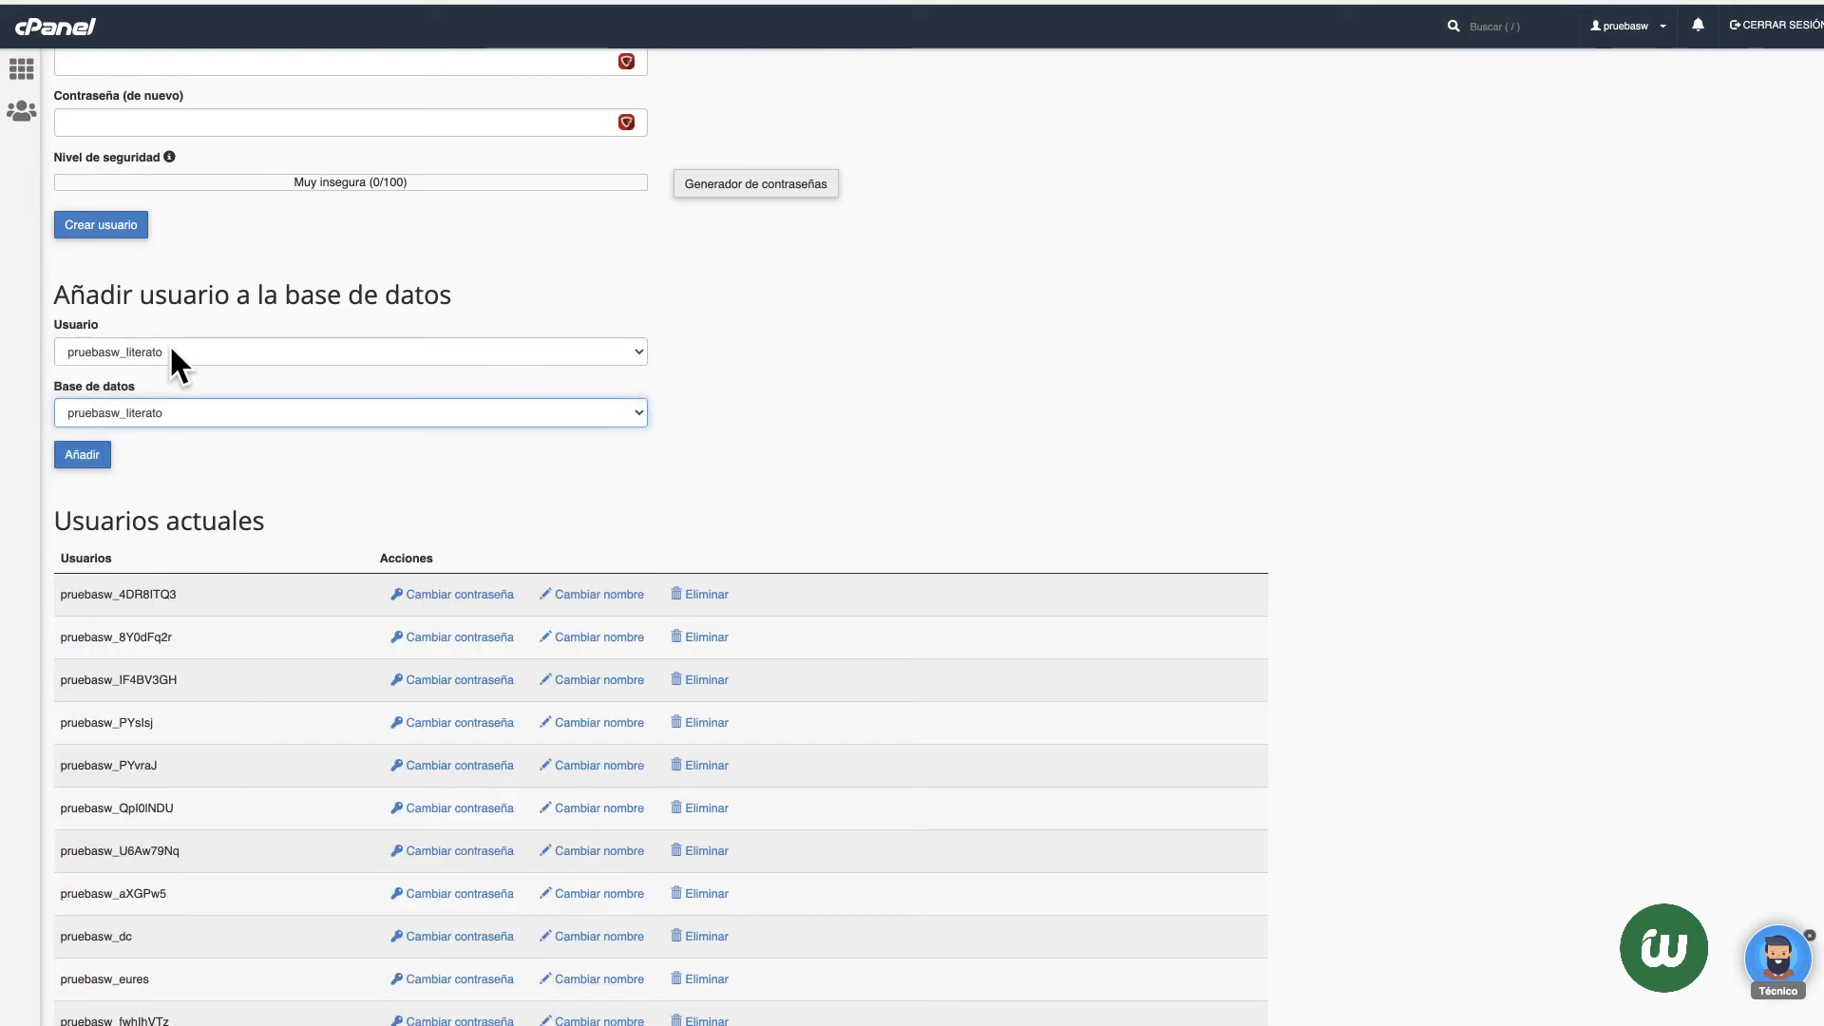
click(83, 460)
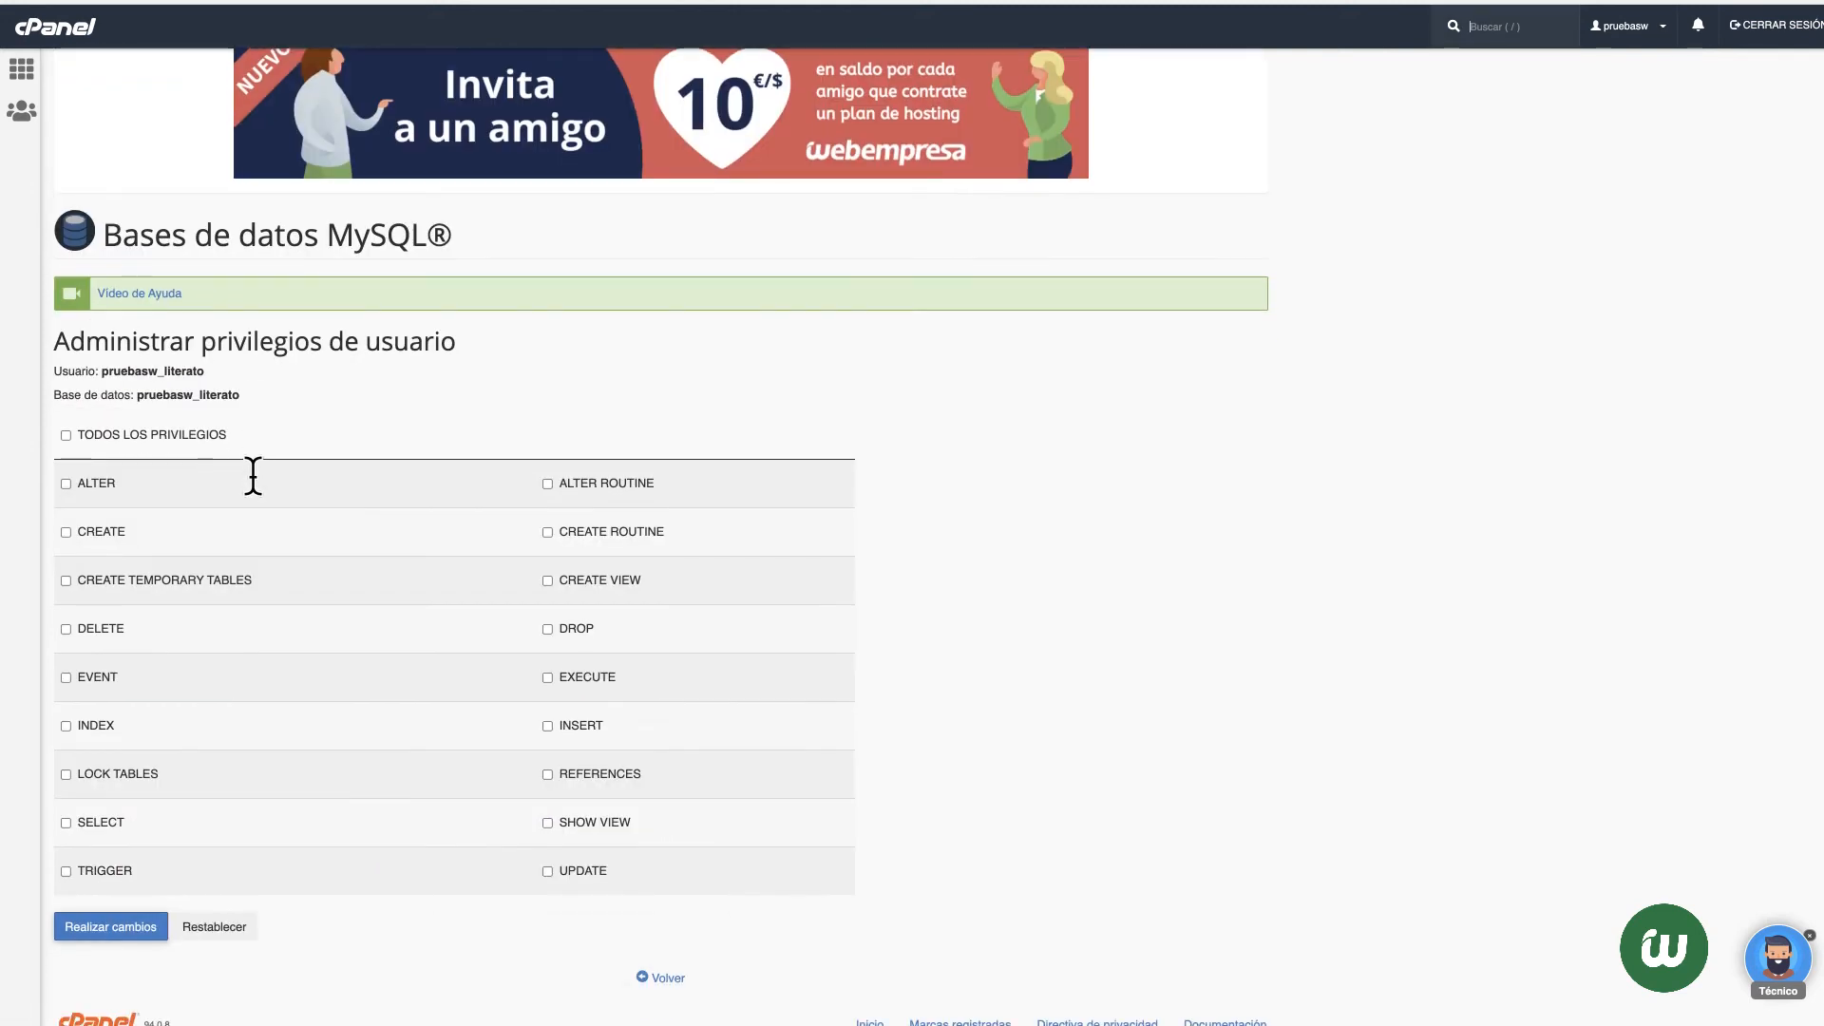
Step: Grant the user all privileges on the pruebasw_literato database and apply the changes
click(65, 435)
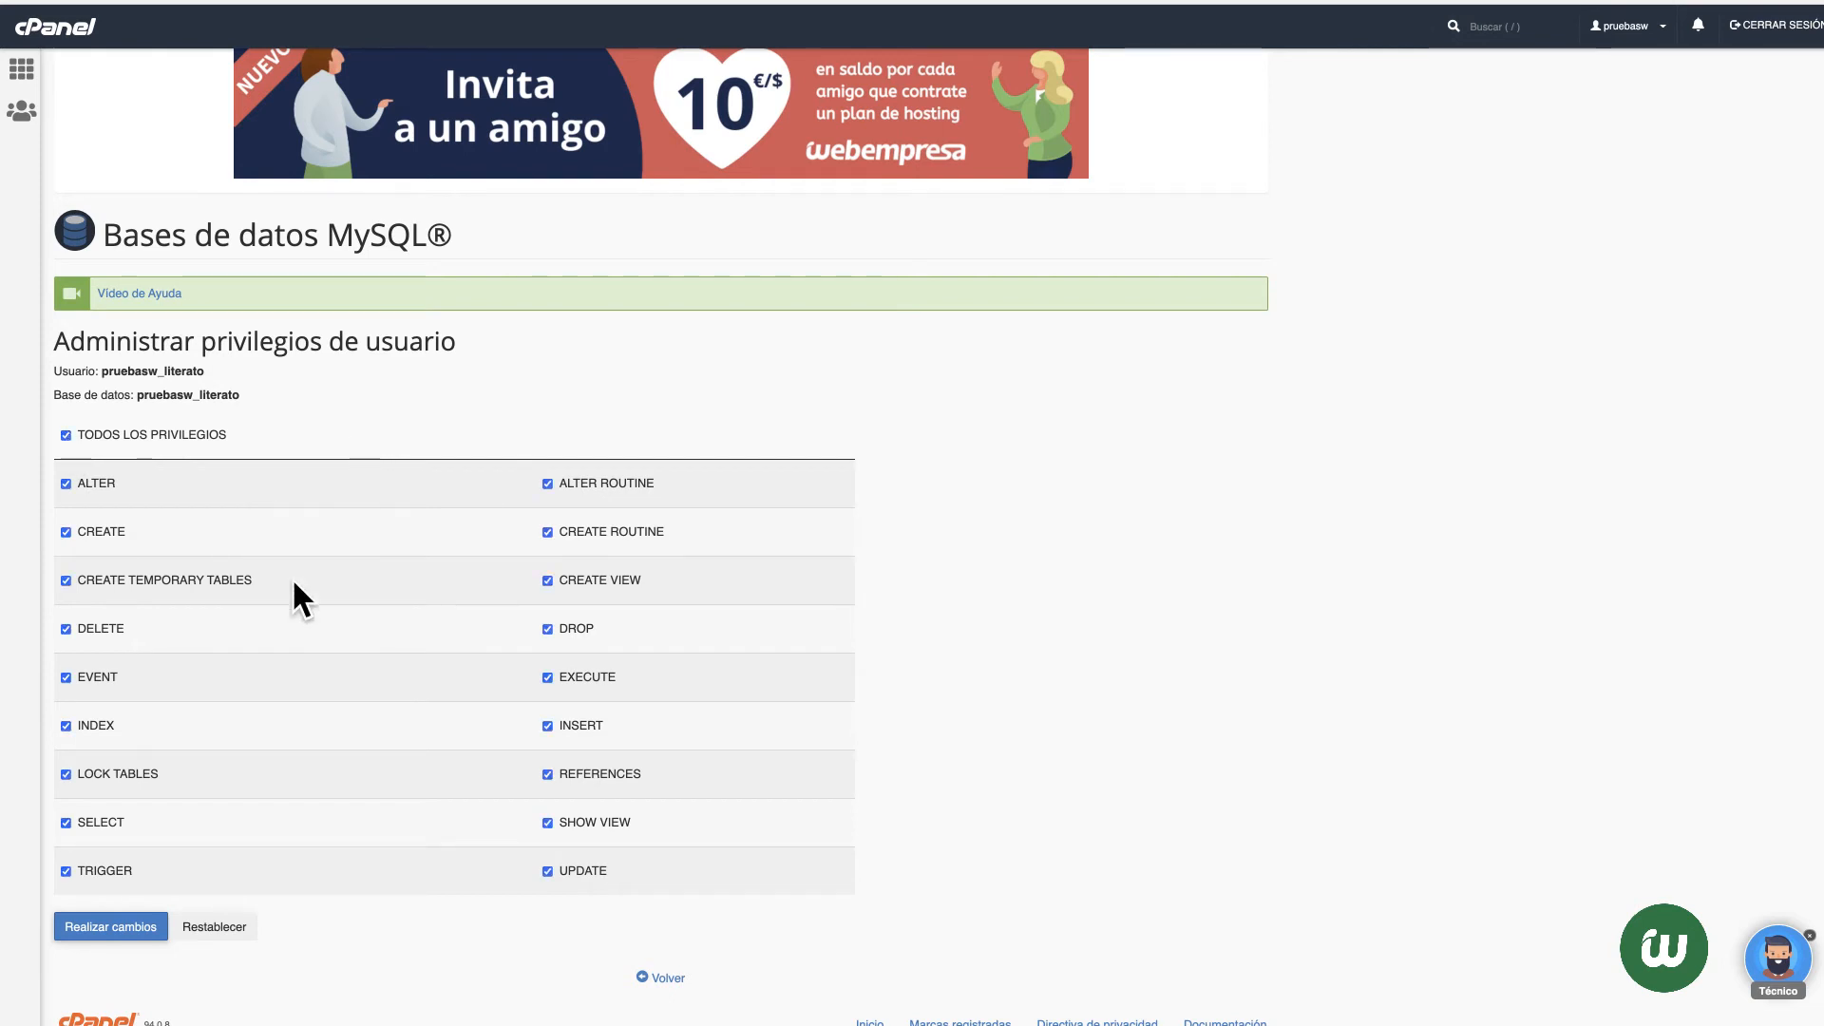
click(122, 929)
scroll(515, 357, up, 3)
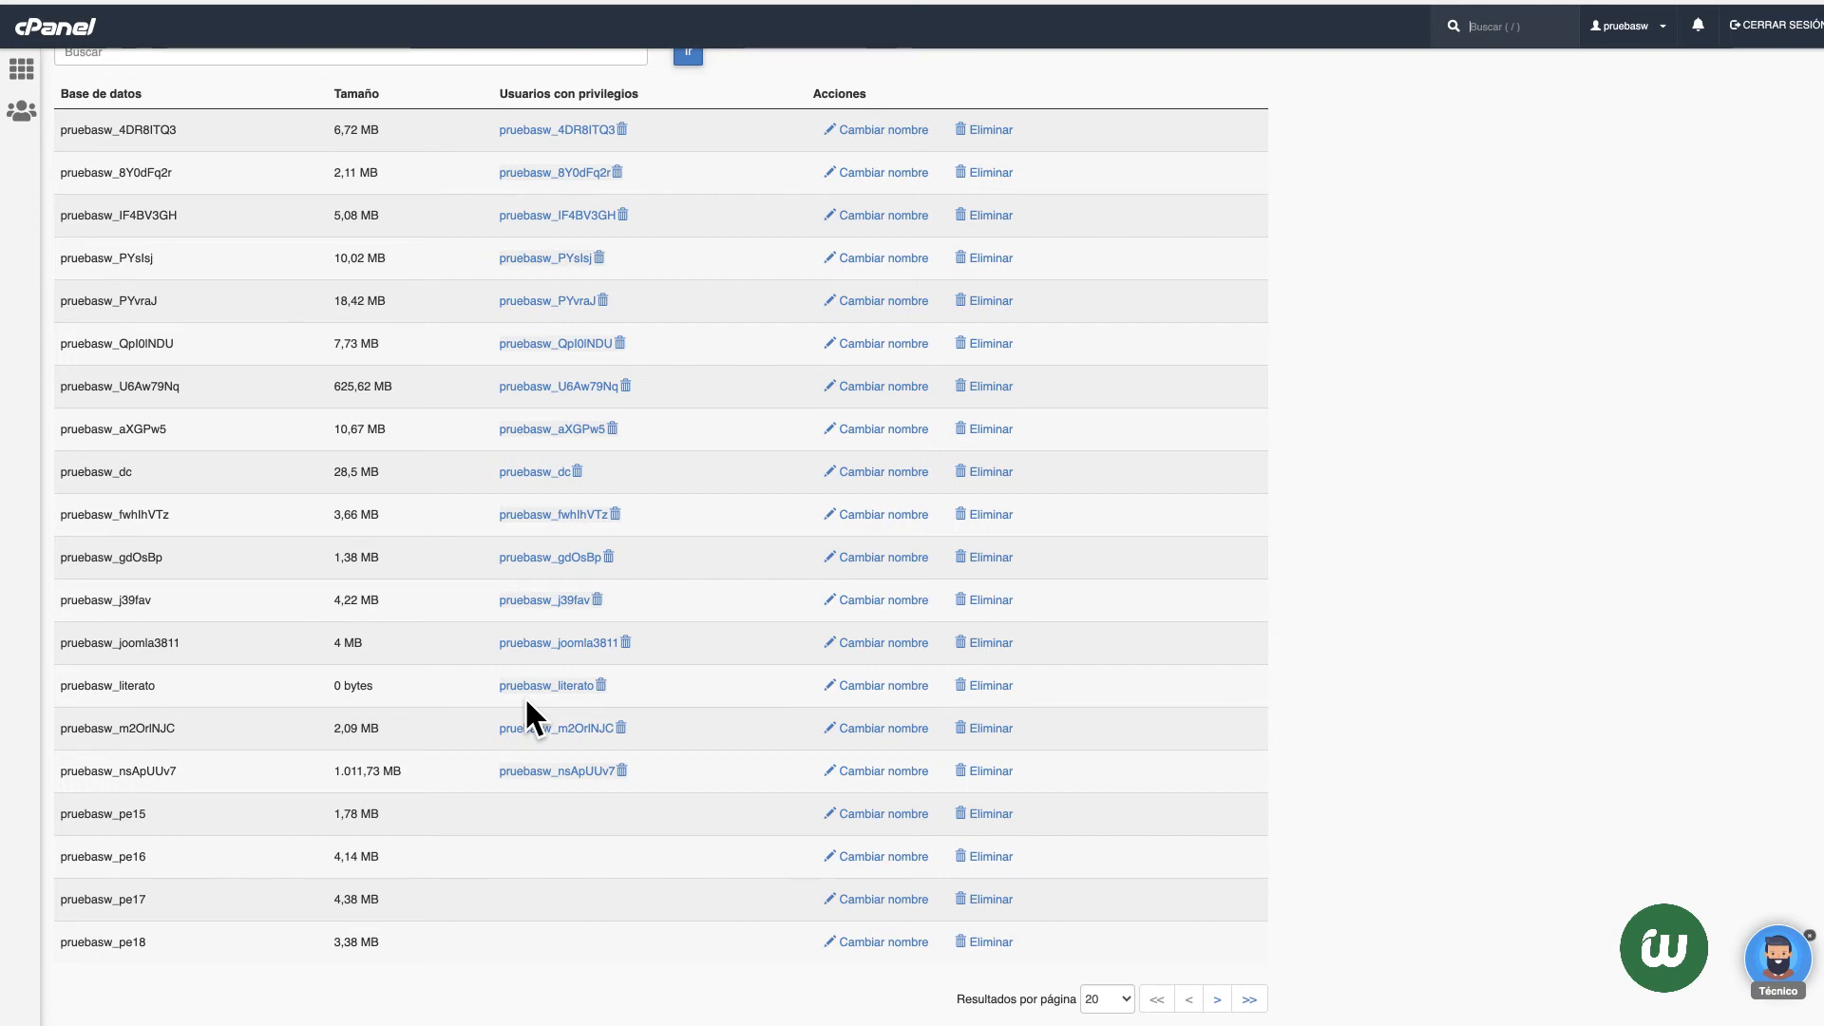
scroll(525, 695, up, 10)
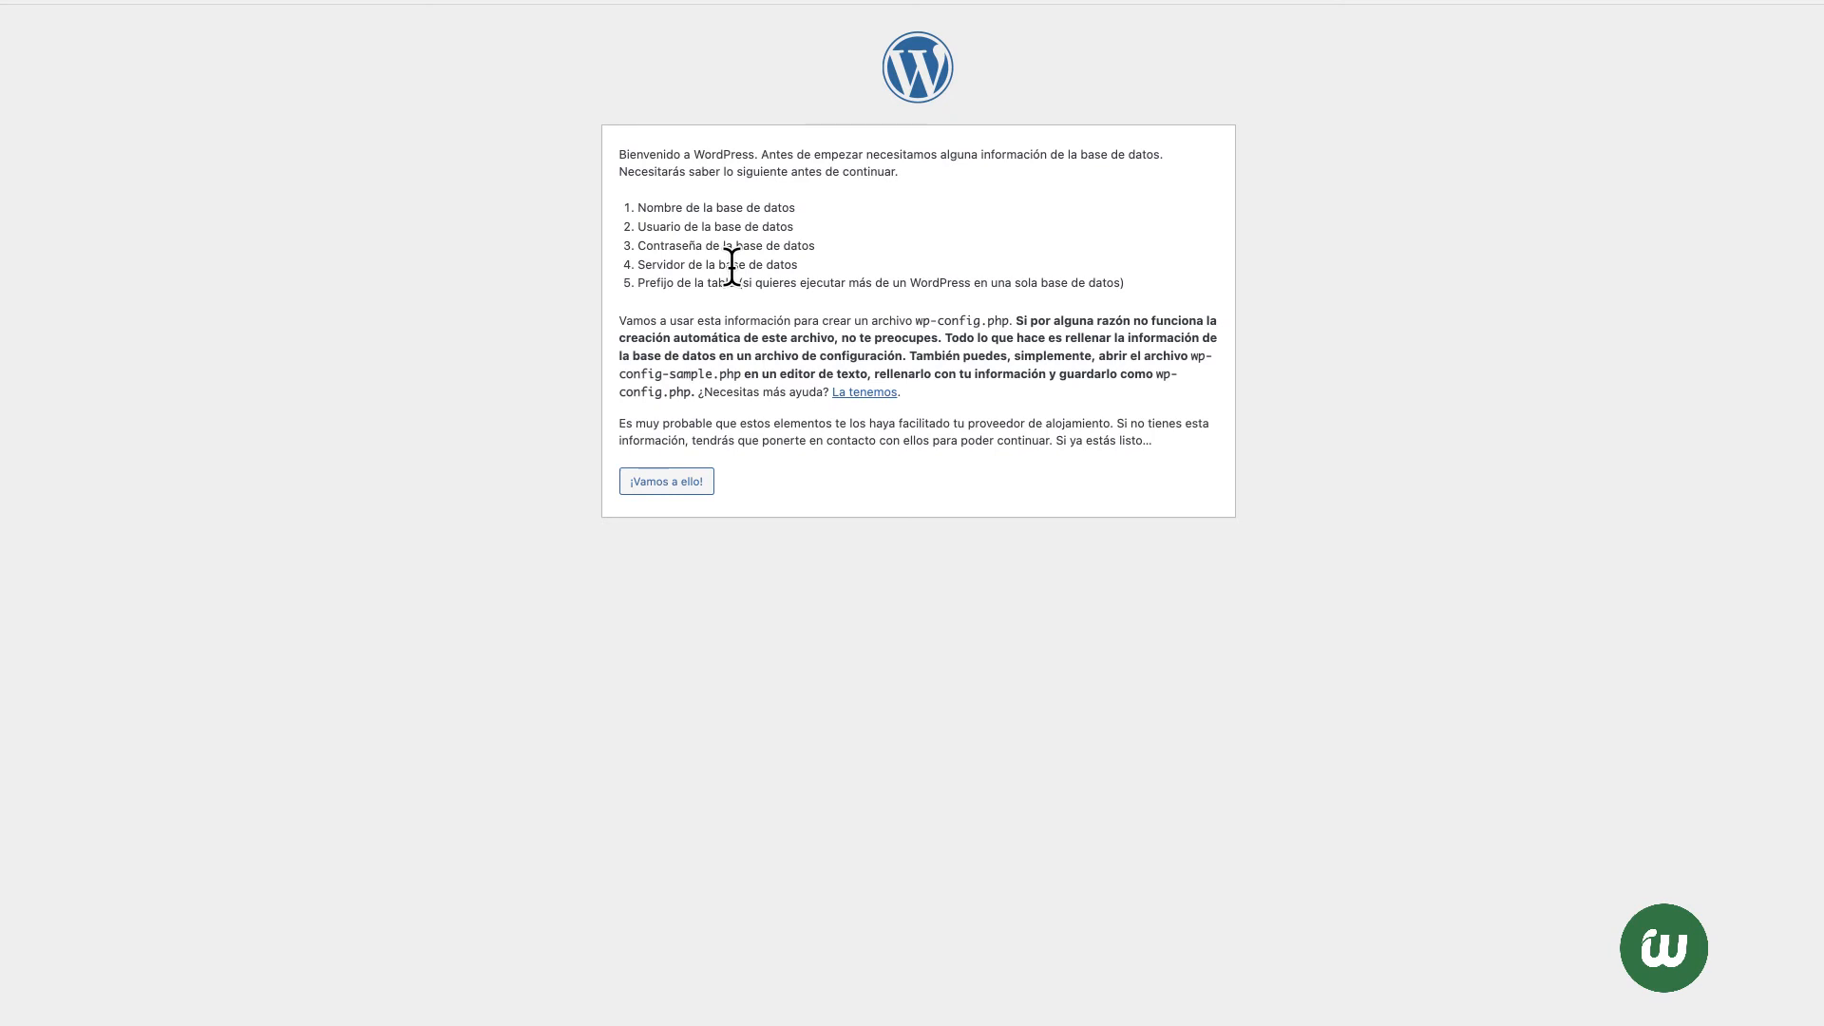
Step: Start the WordPress setup and submit the connection details with pruebasw_literato as database name and username, plus the database password
click(668, 489)
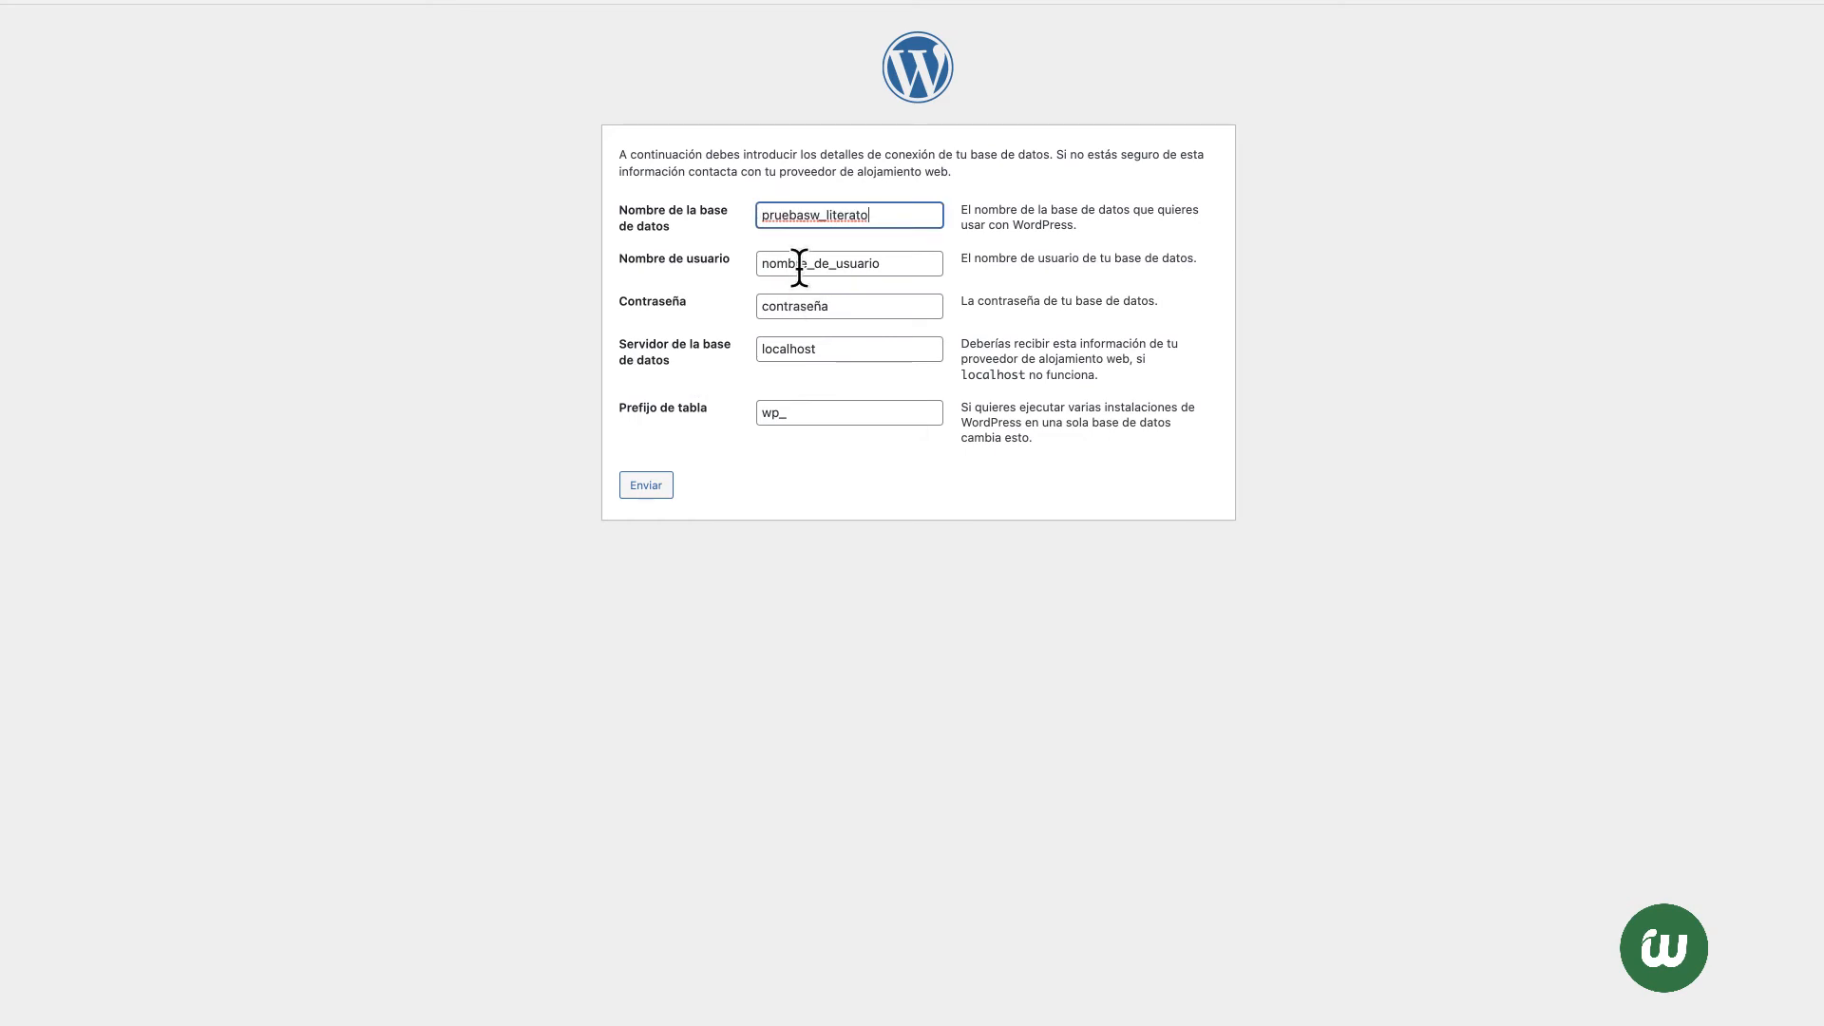
double_click(800, 266)
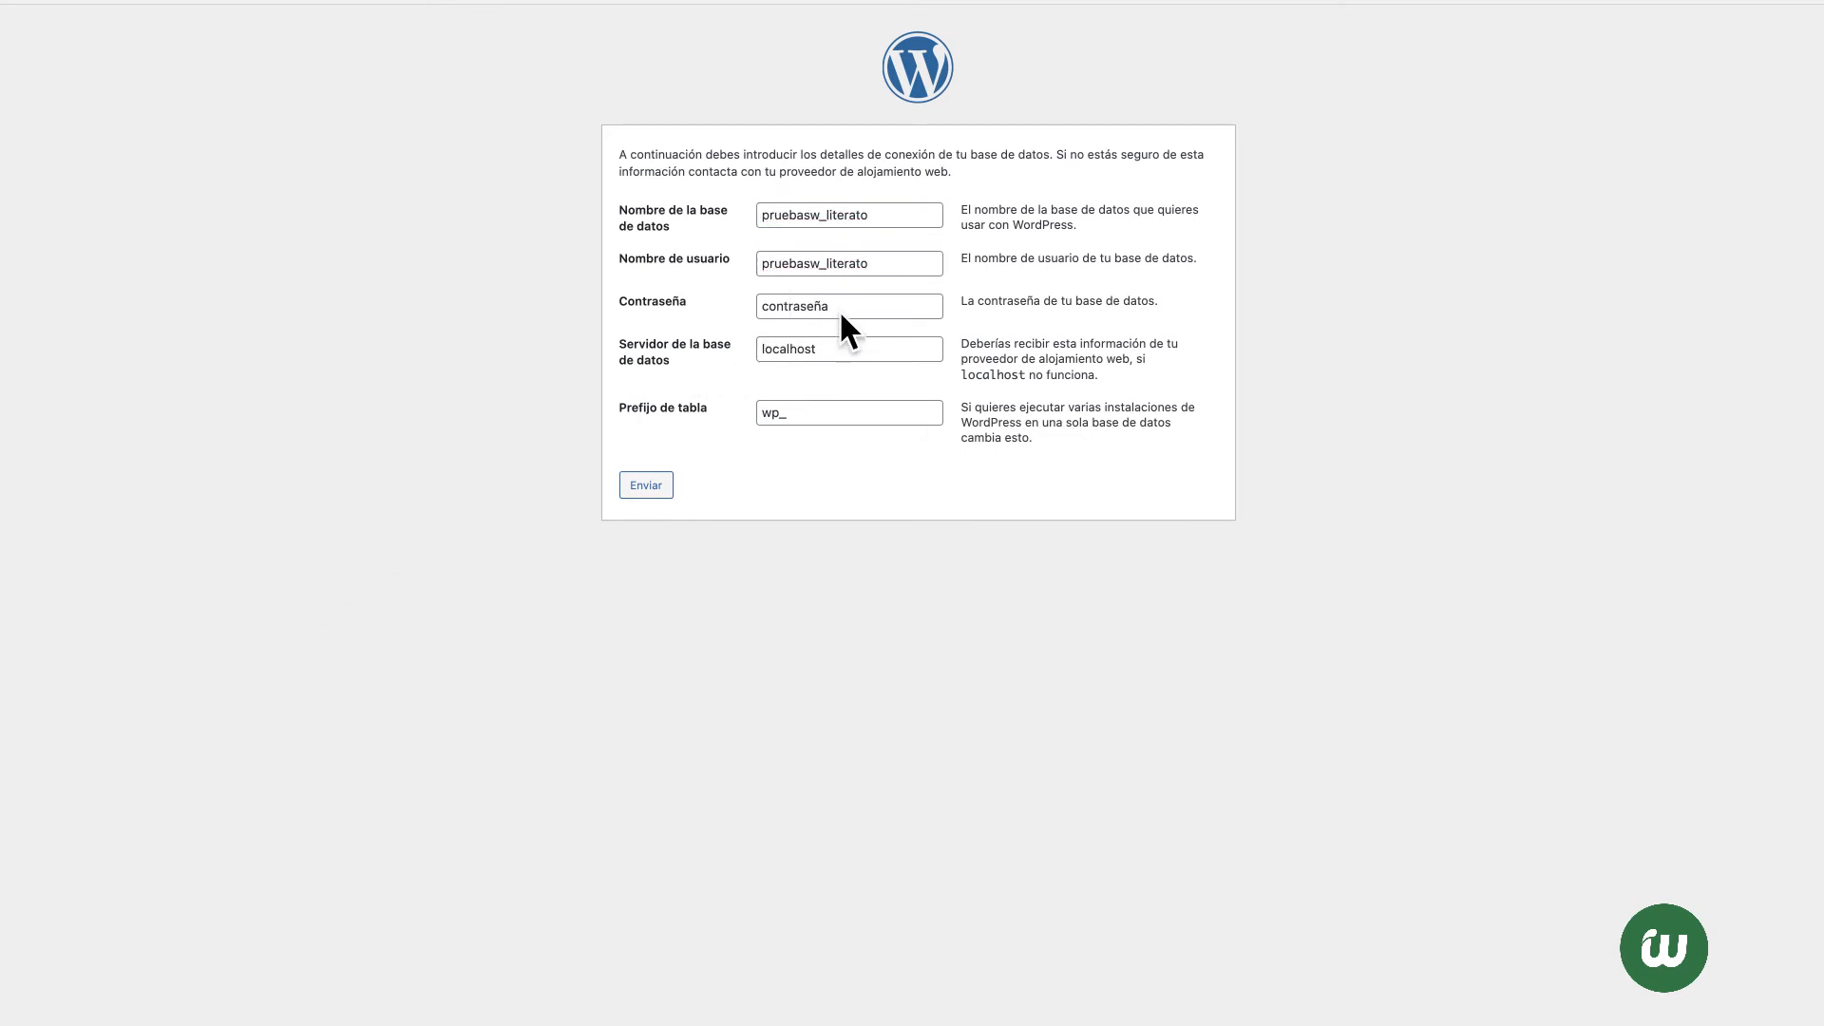
double_click(817, 306)
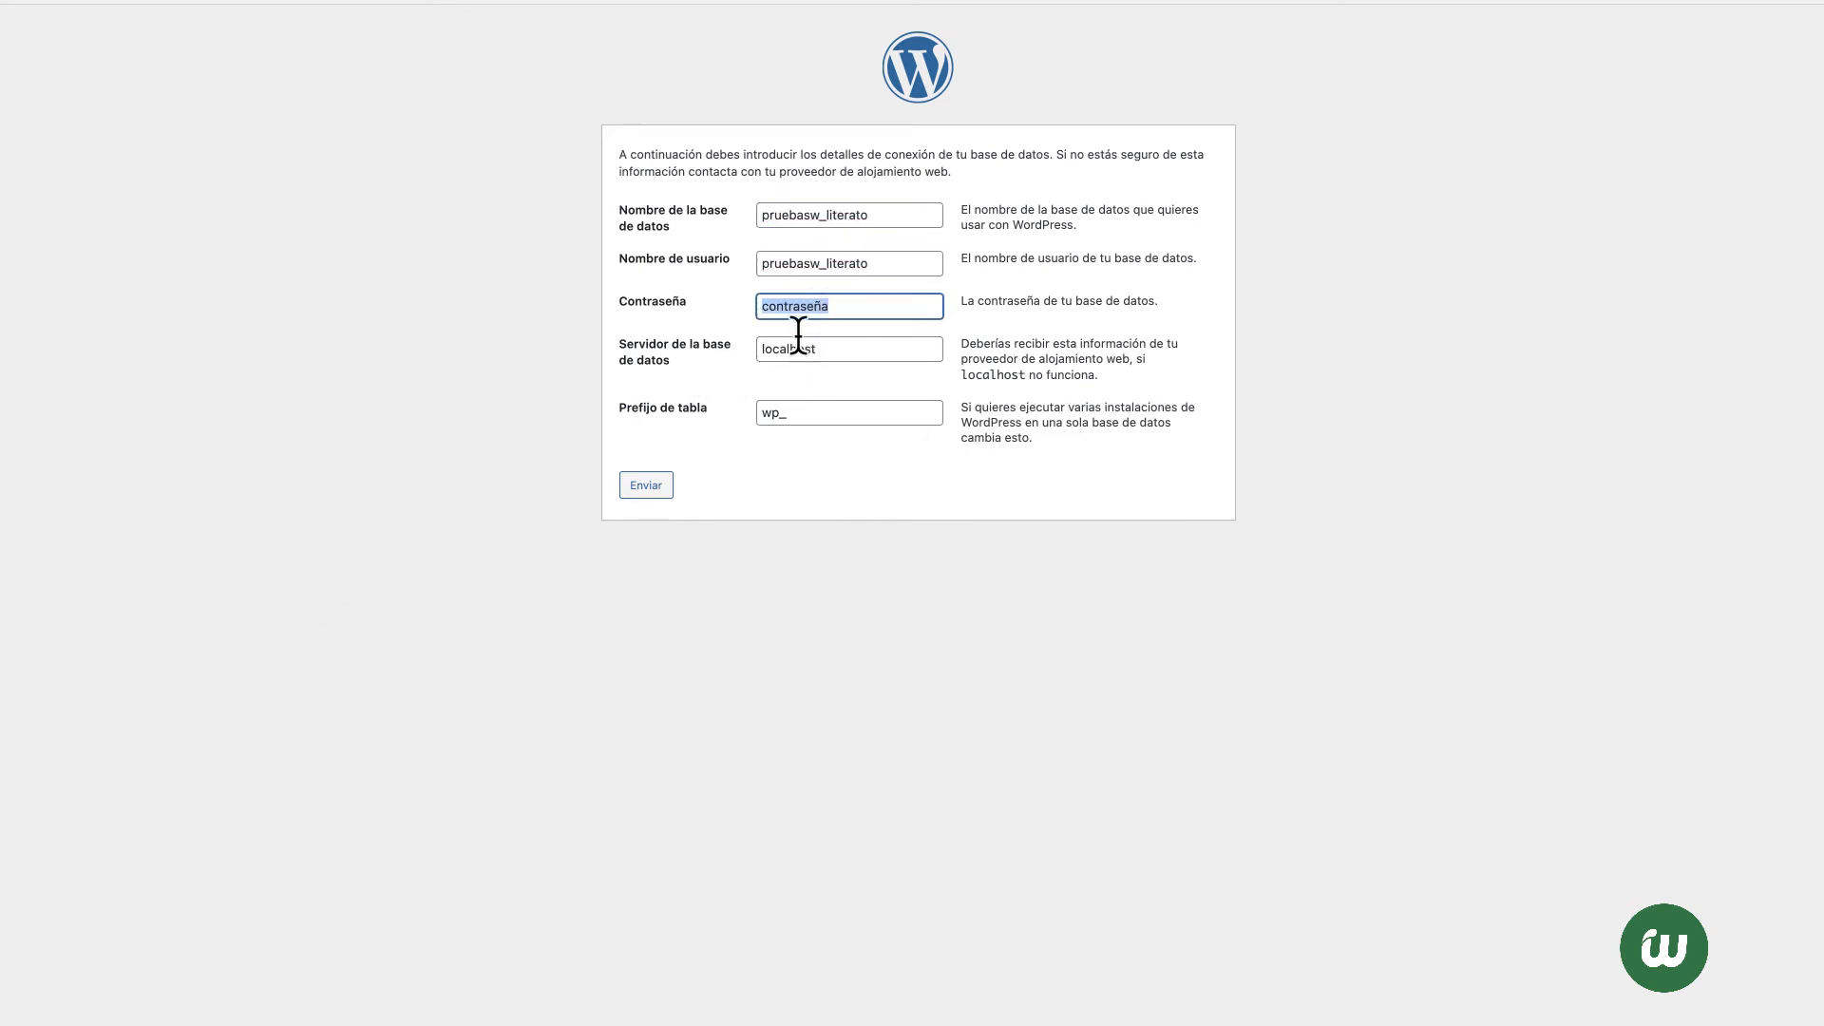
key(ctrl+v)
click(639, 490)
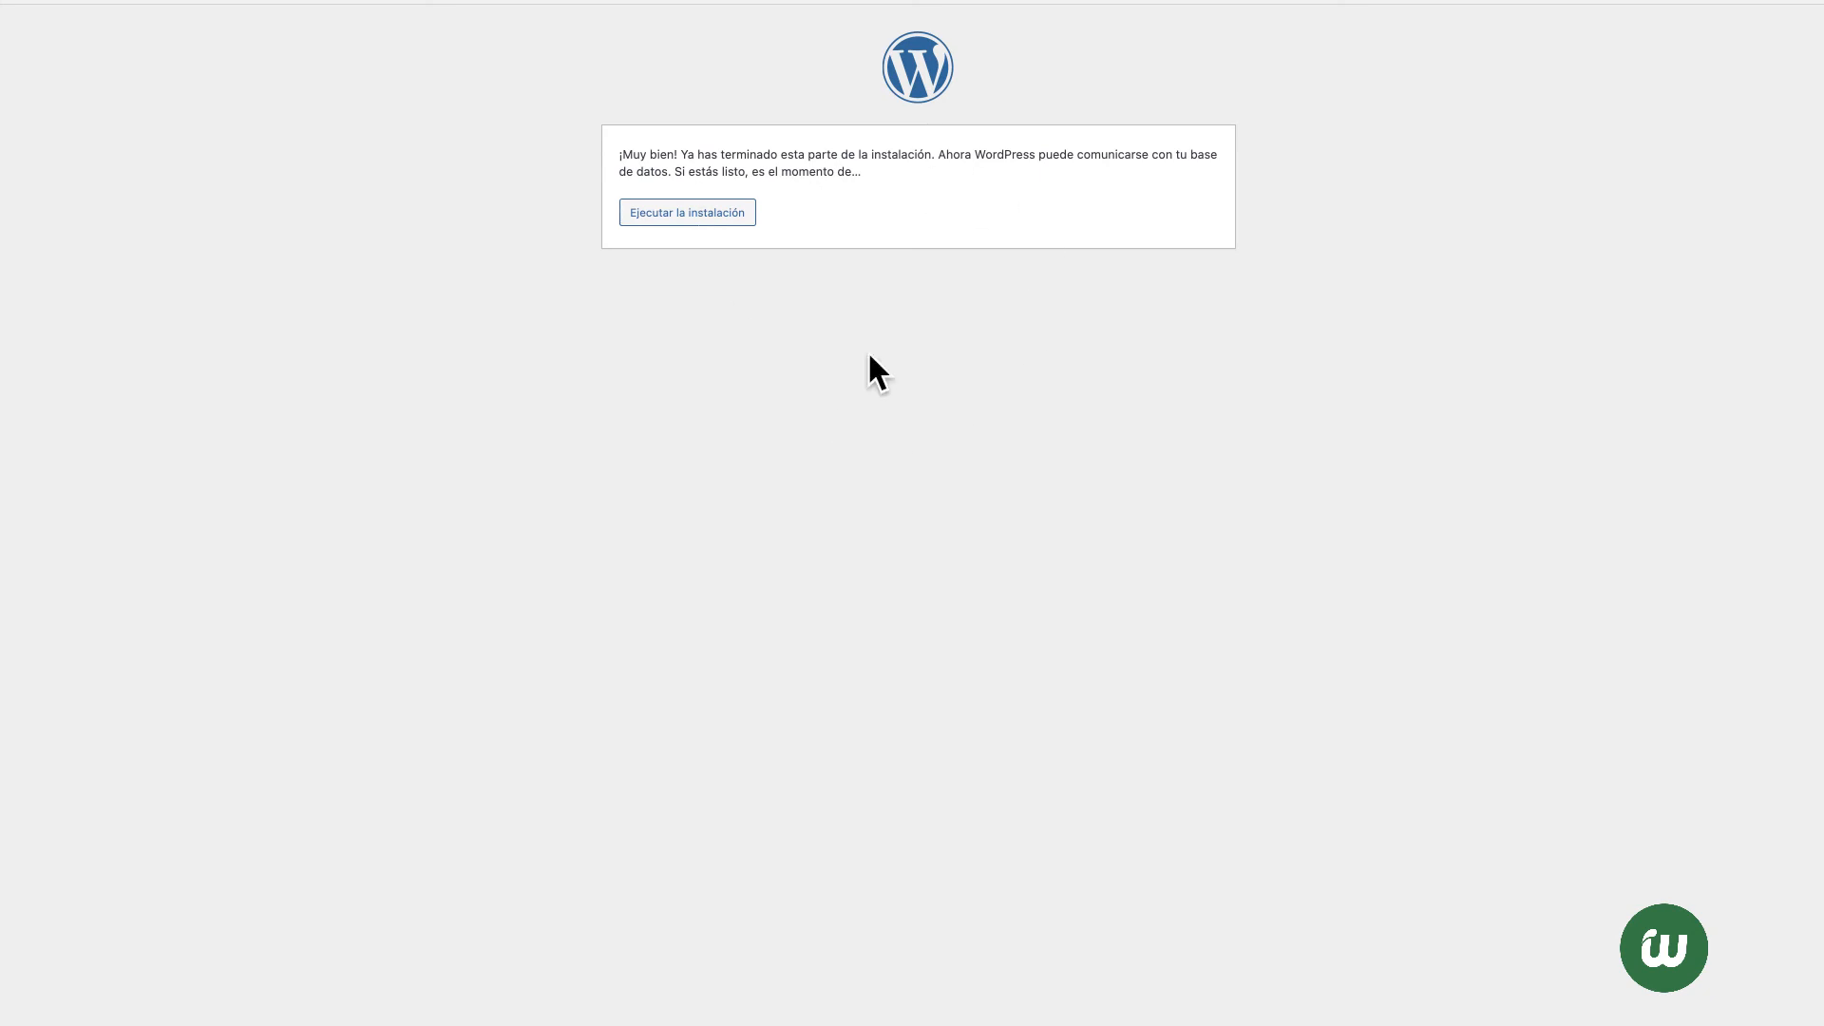
Step: Run the WordPress installation and set the site title to Blog de Literatura and the username to literato
click(714, 224)
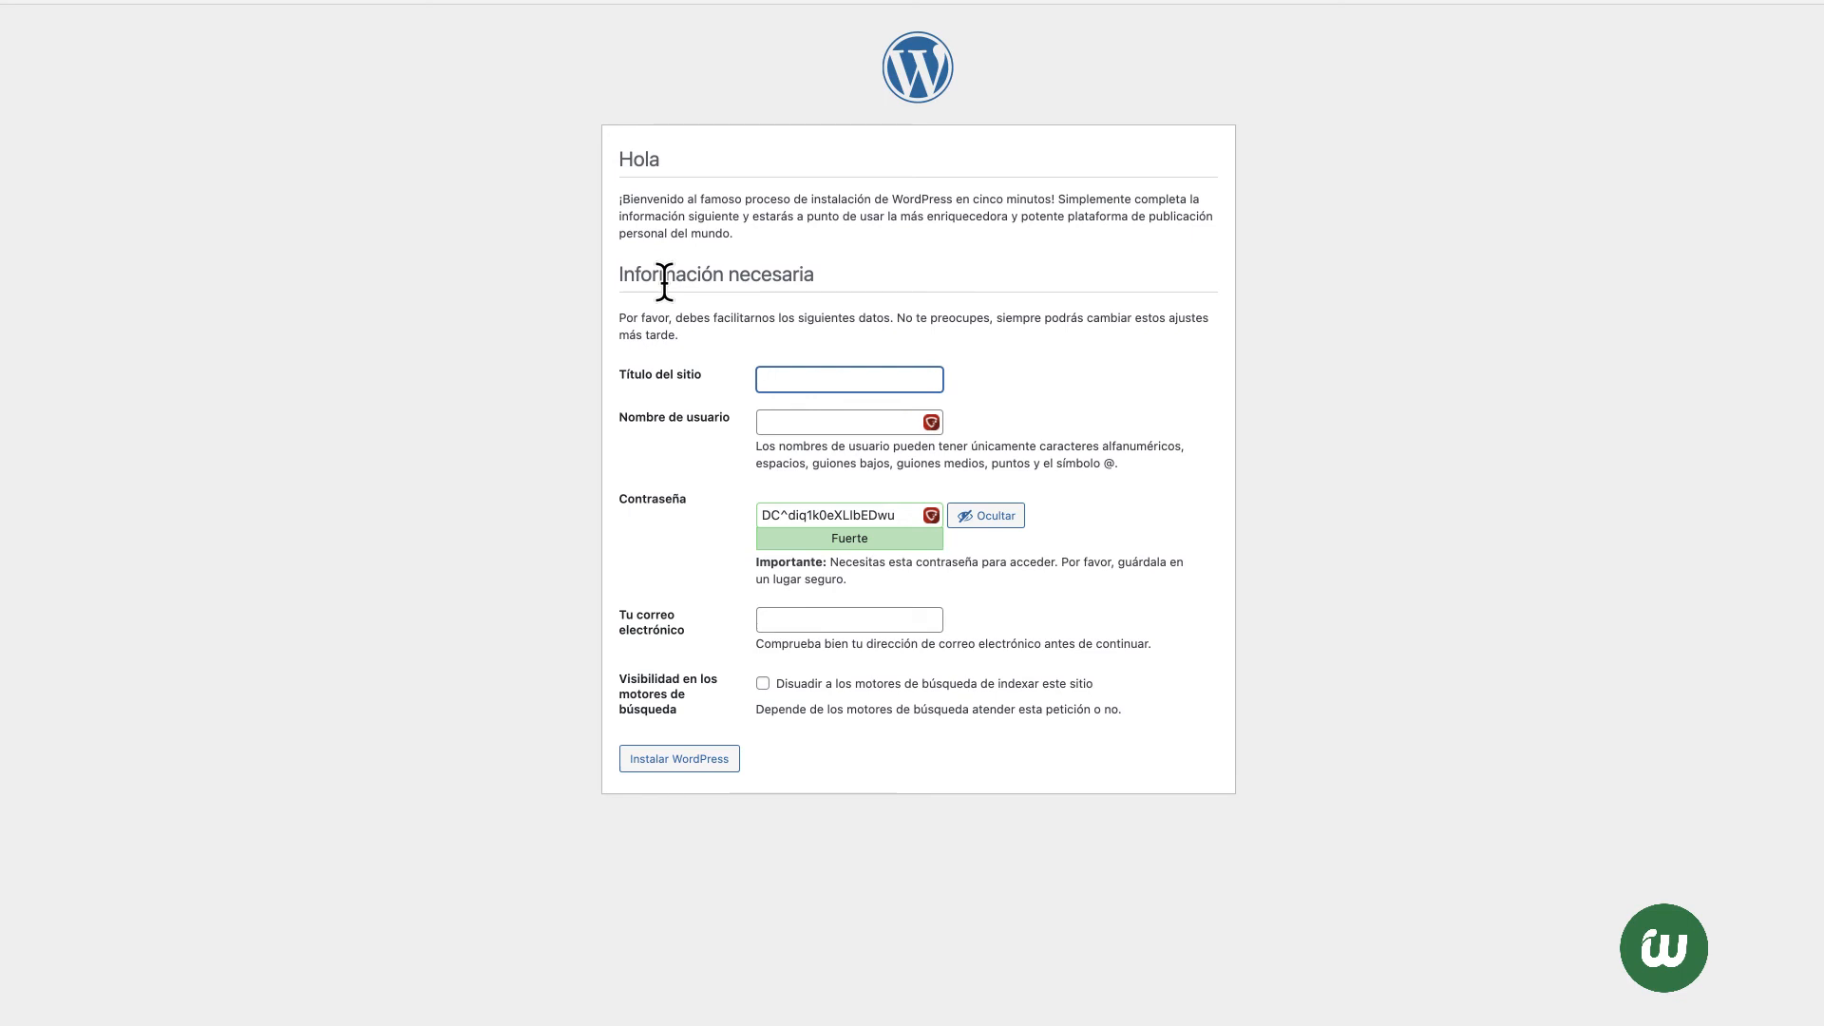
text(Blog de Literatura)
key(Tab)
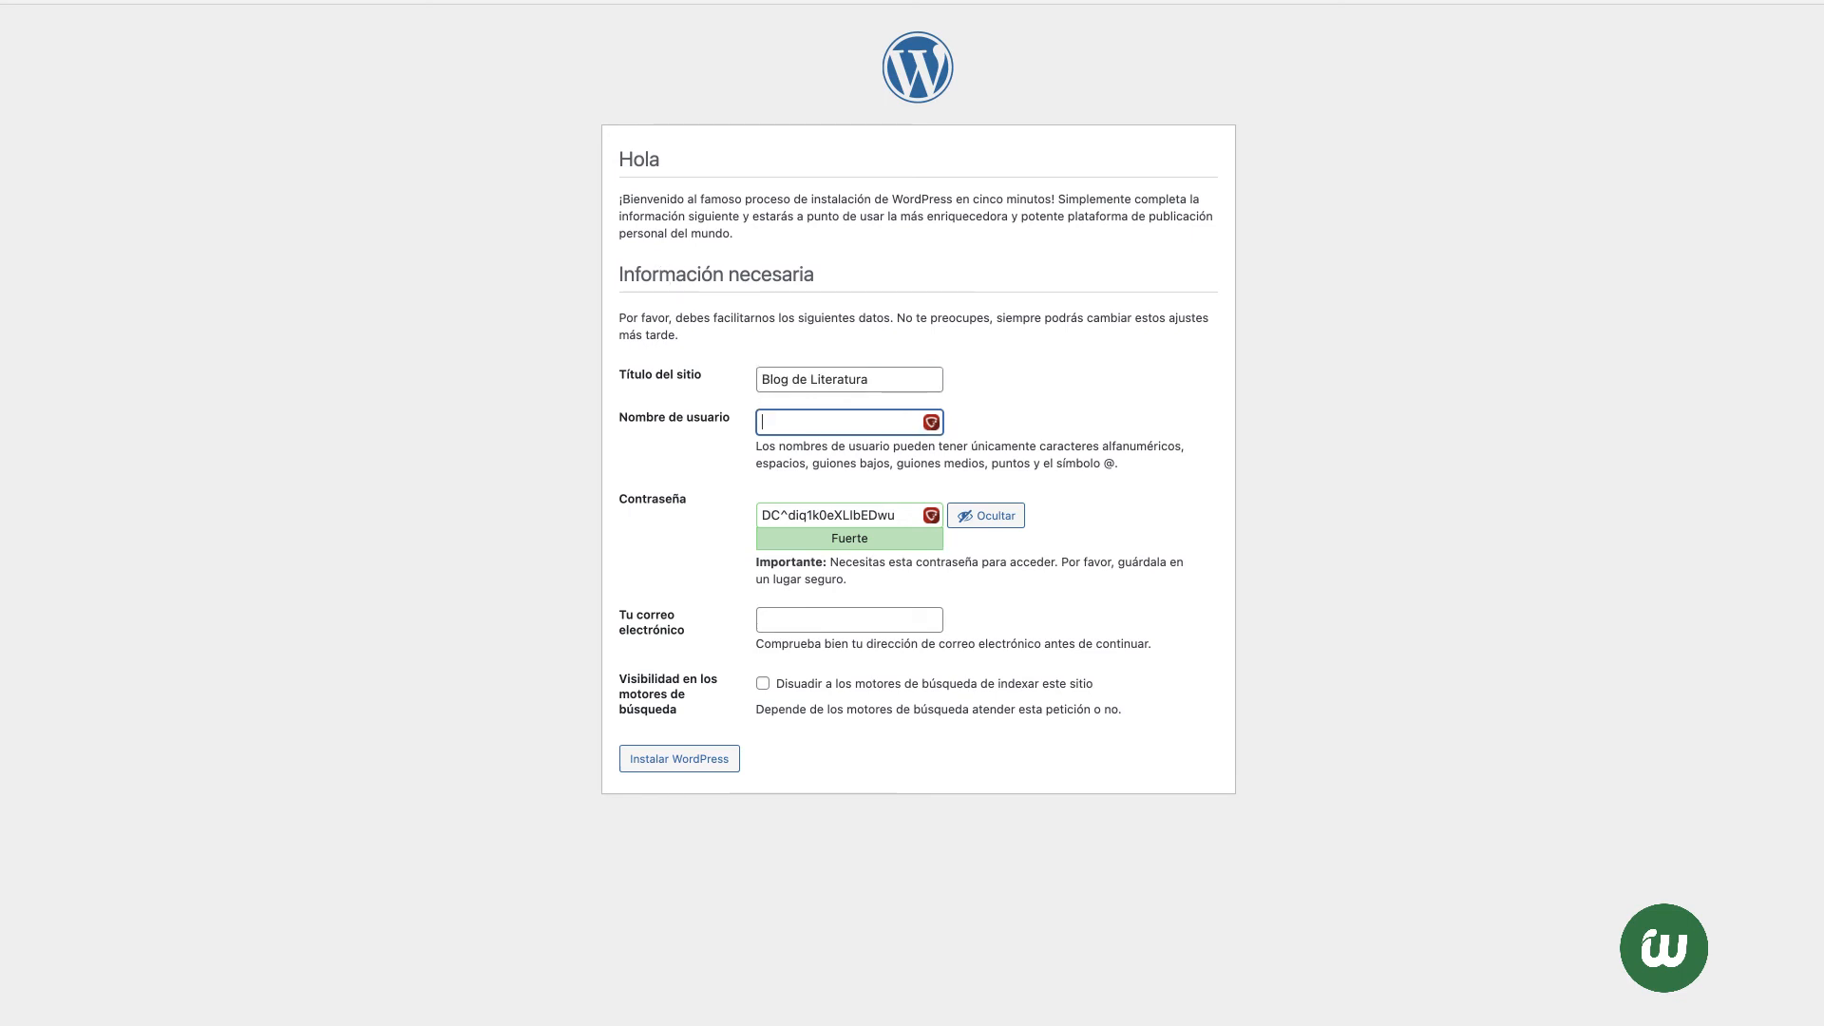
text(literato)
key(Tab)
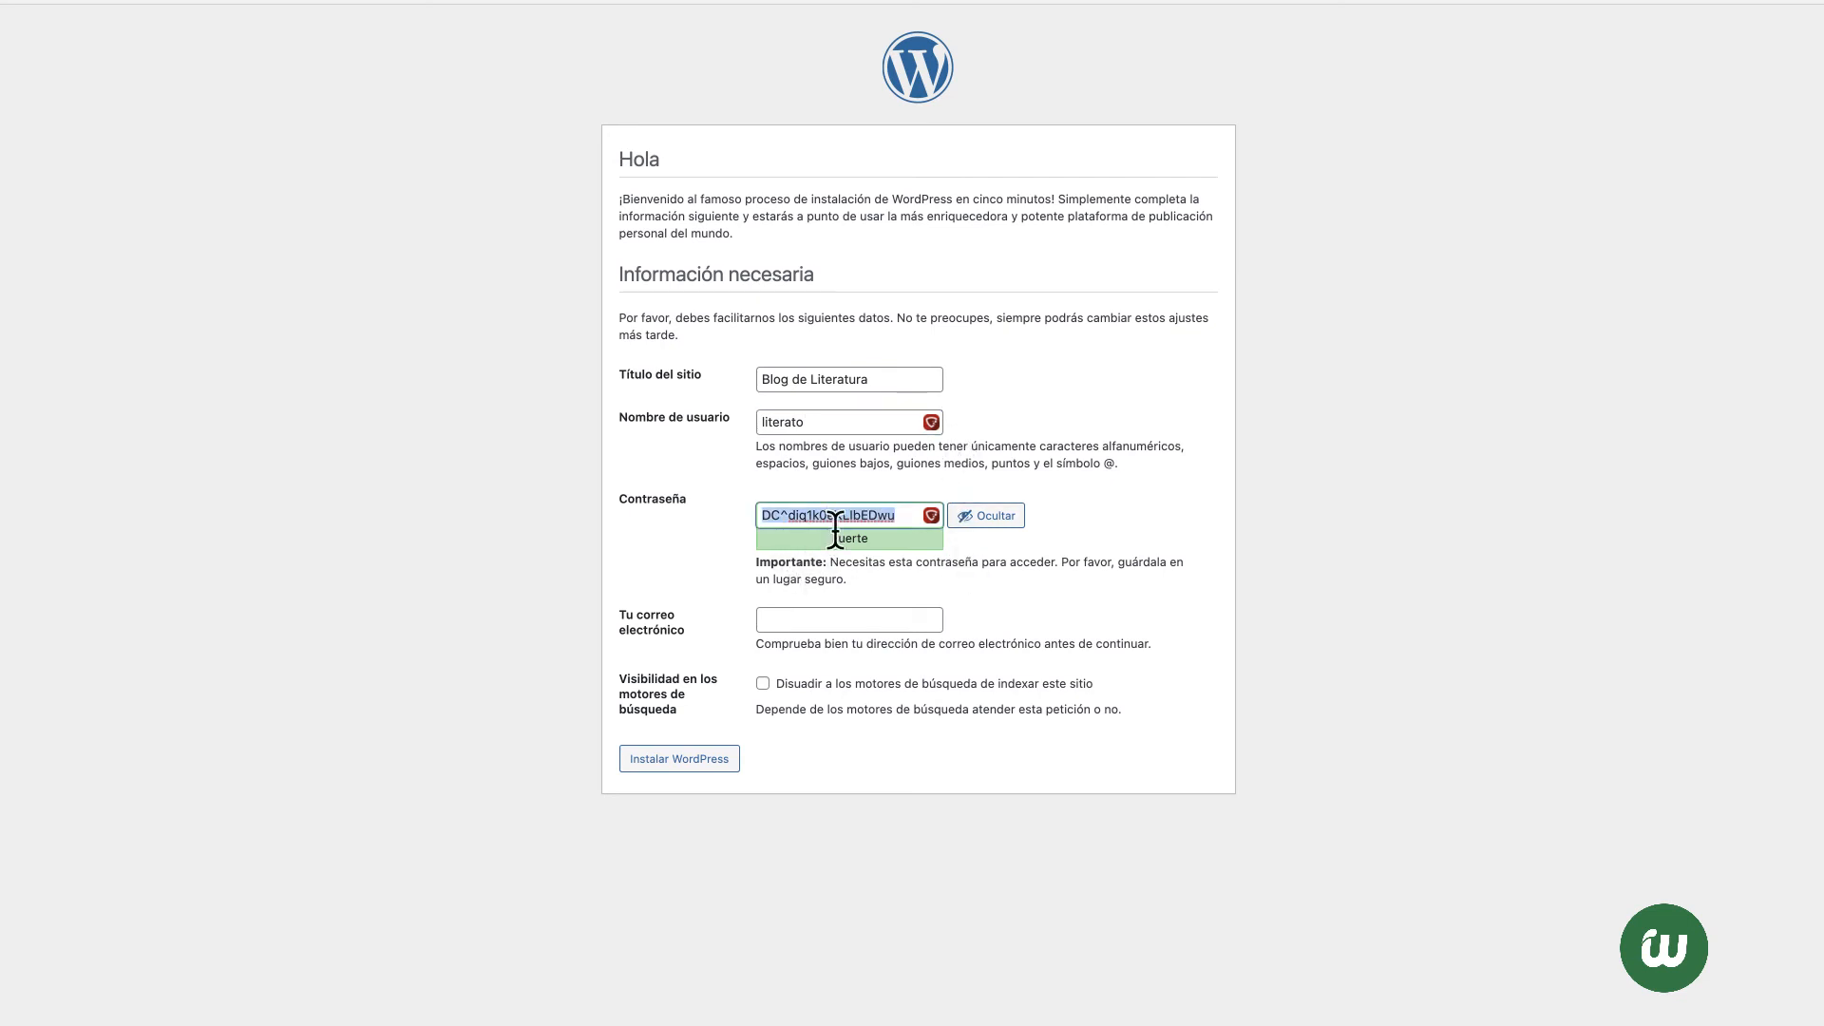
Step: Hide the generated password, fill in the e-mail address, and install WordPress with search engine indexing discouraged
click(966, 519)
click(816, 620)
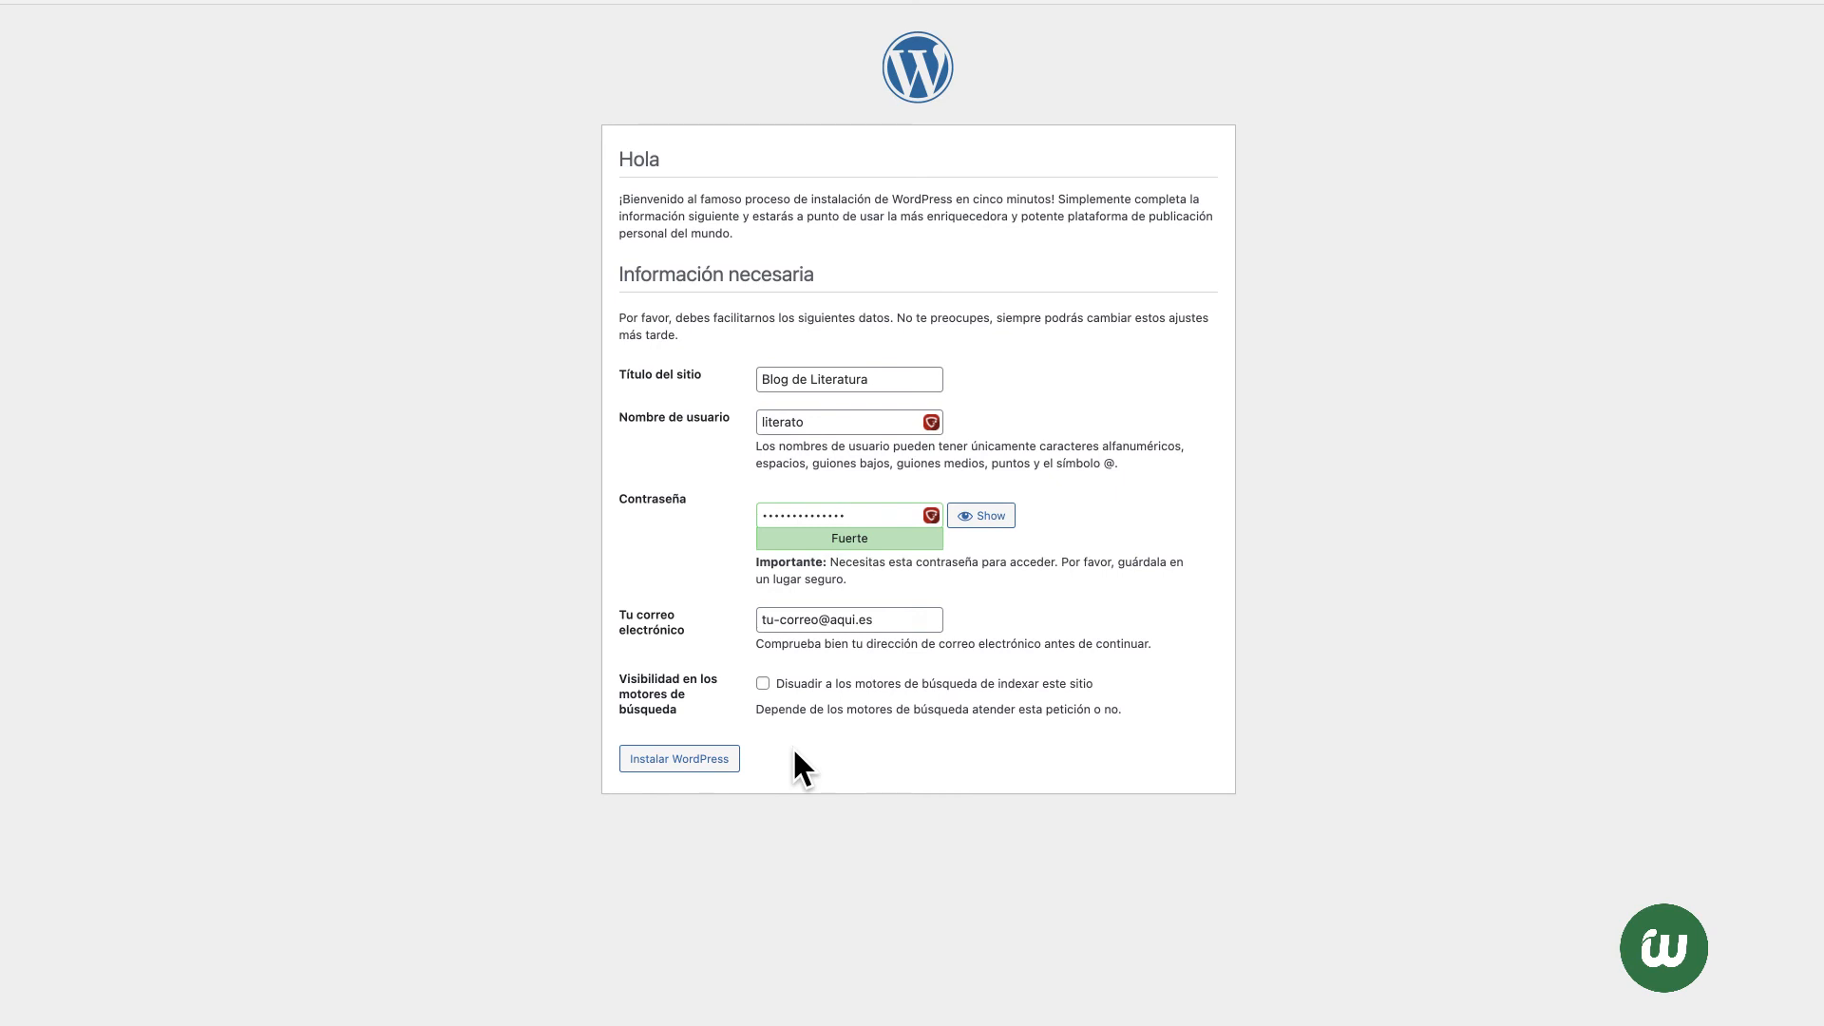
click(763, 684)
click(699, 764)
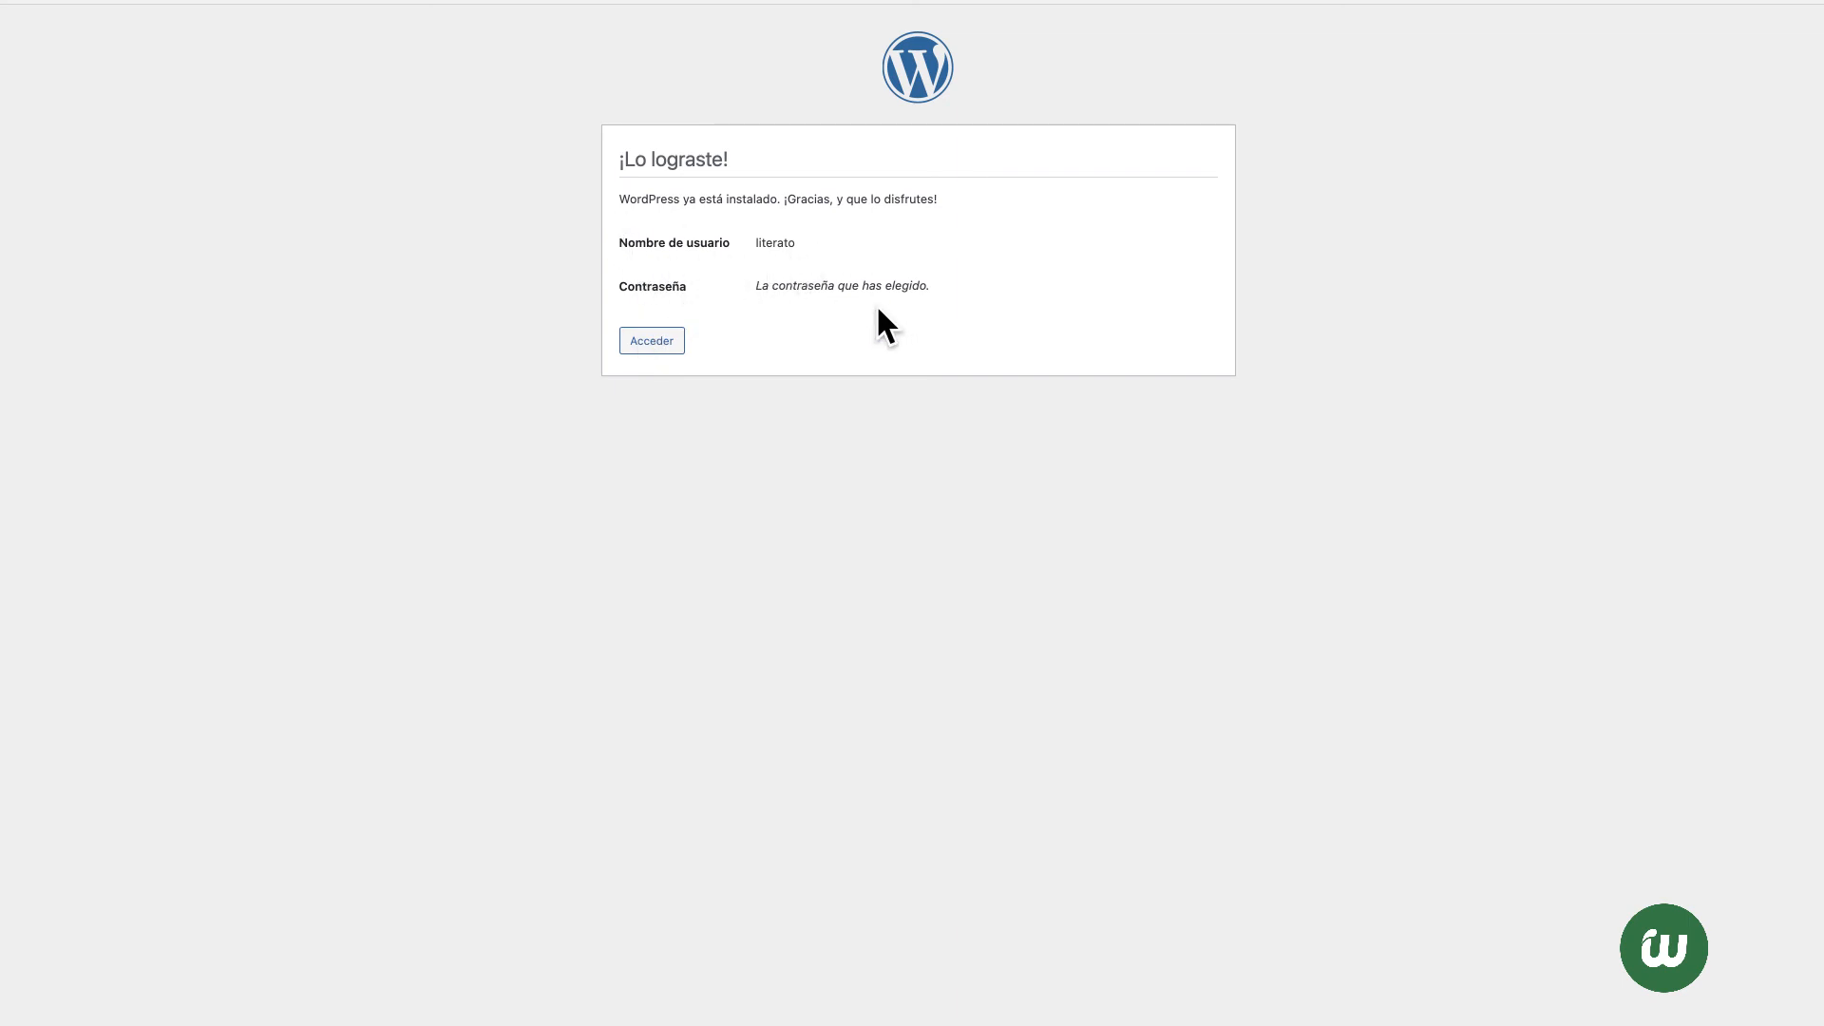
Step: Log in to the new WordPress site with the username literato and the account password
click(660, 342)
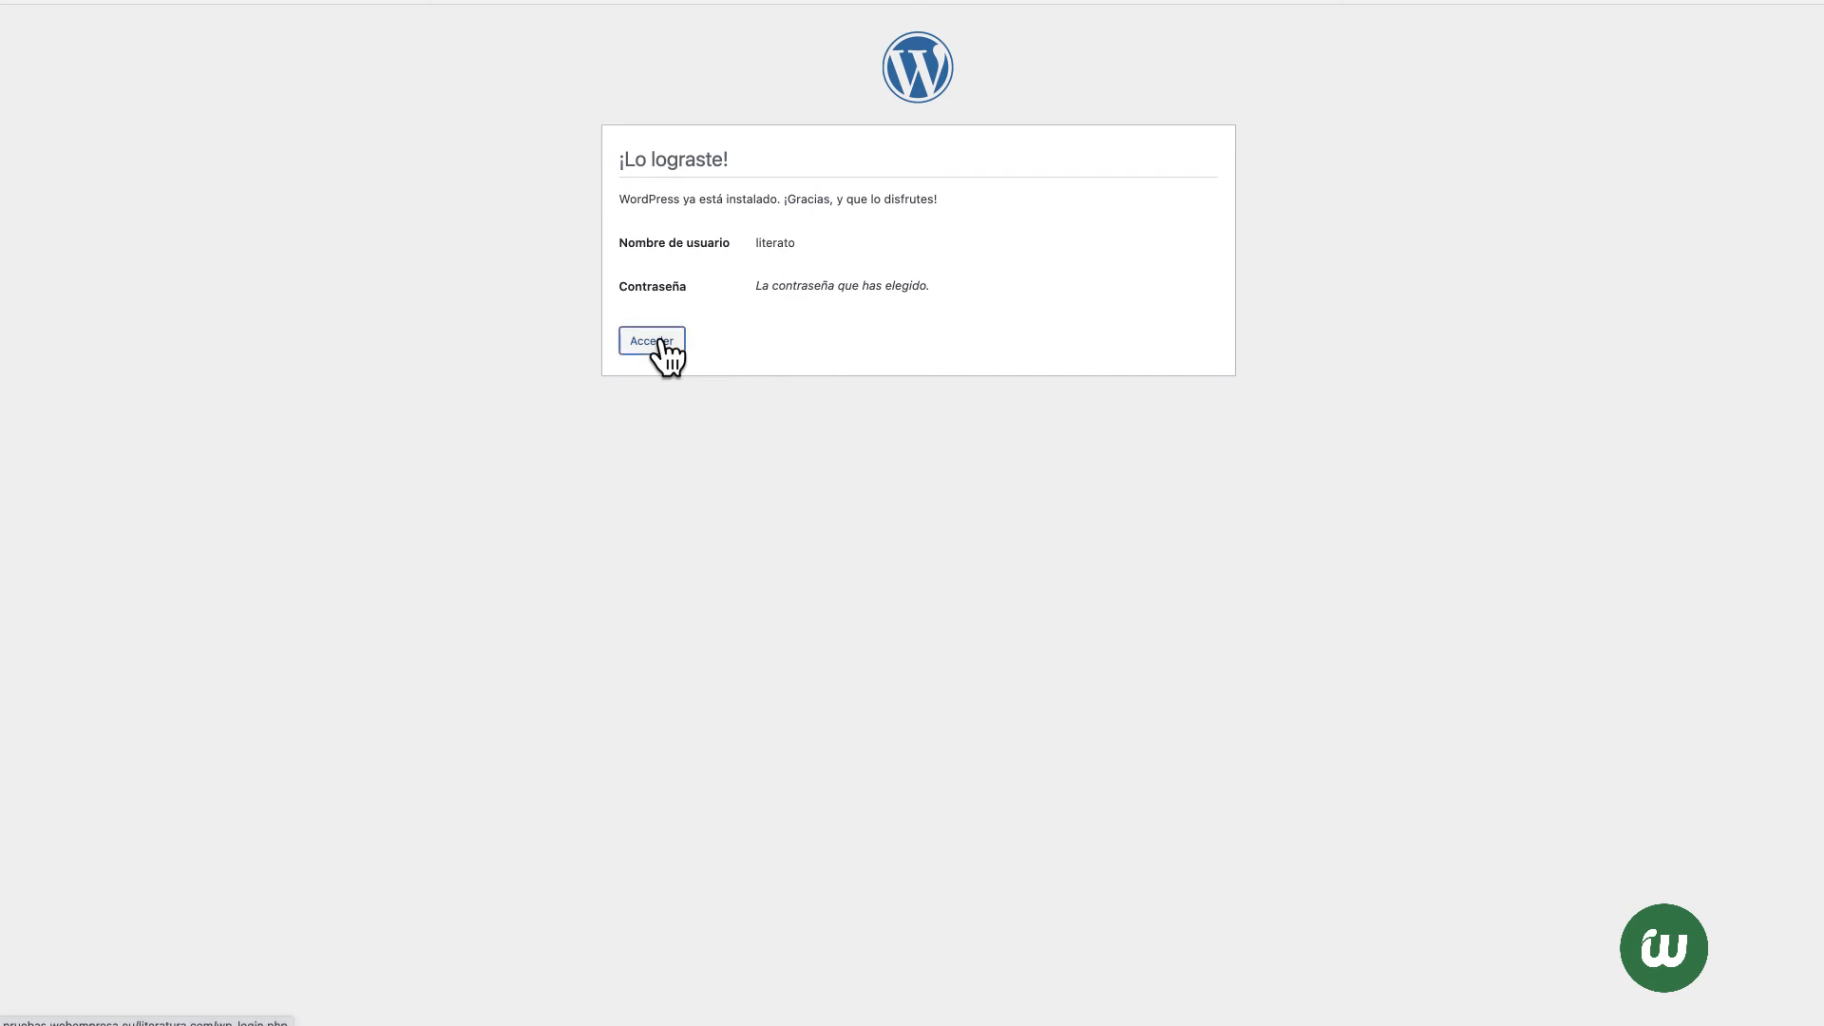
text(literato)
key(Tab)
text(••••••••••••••)
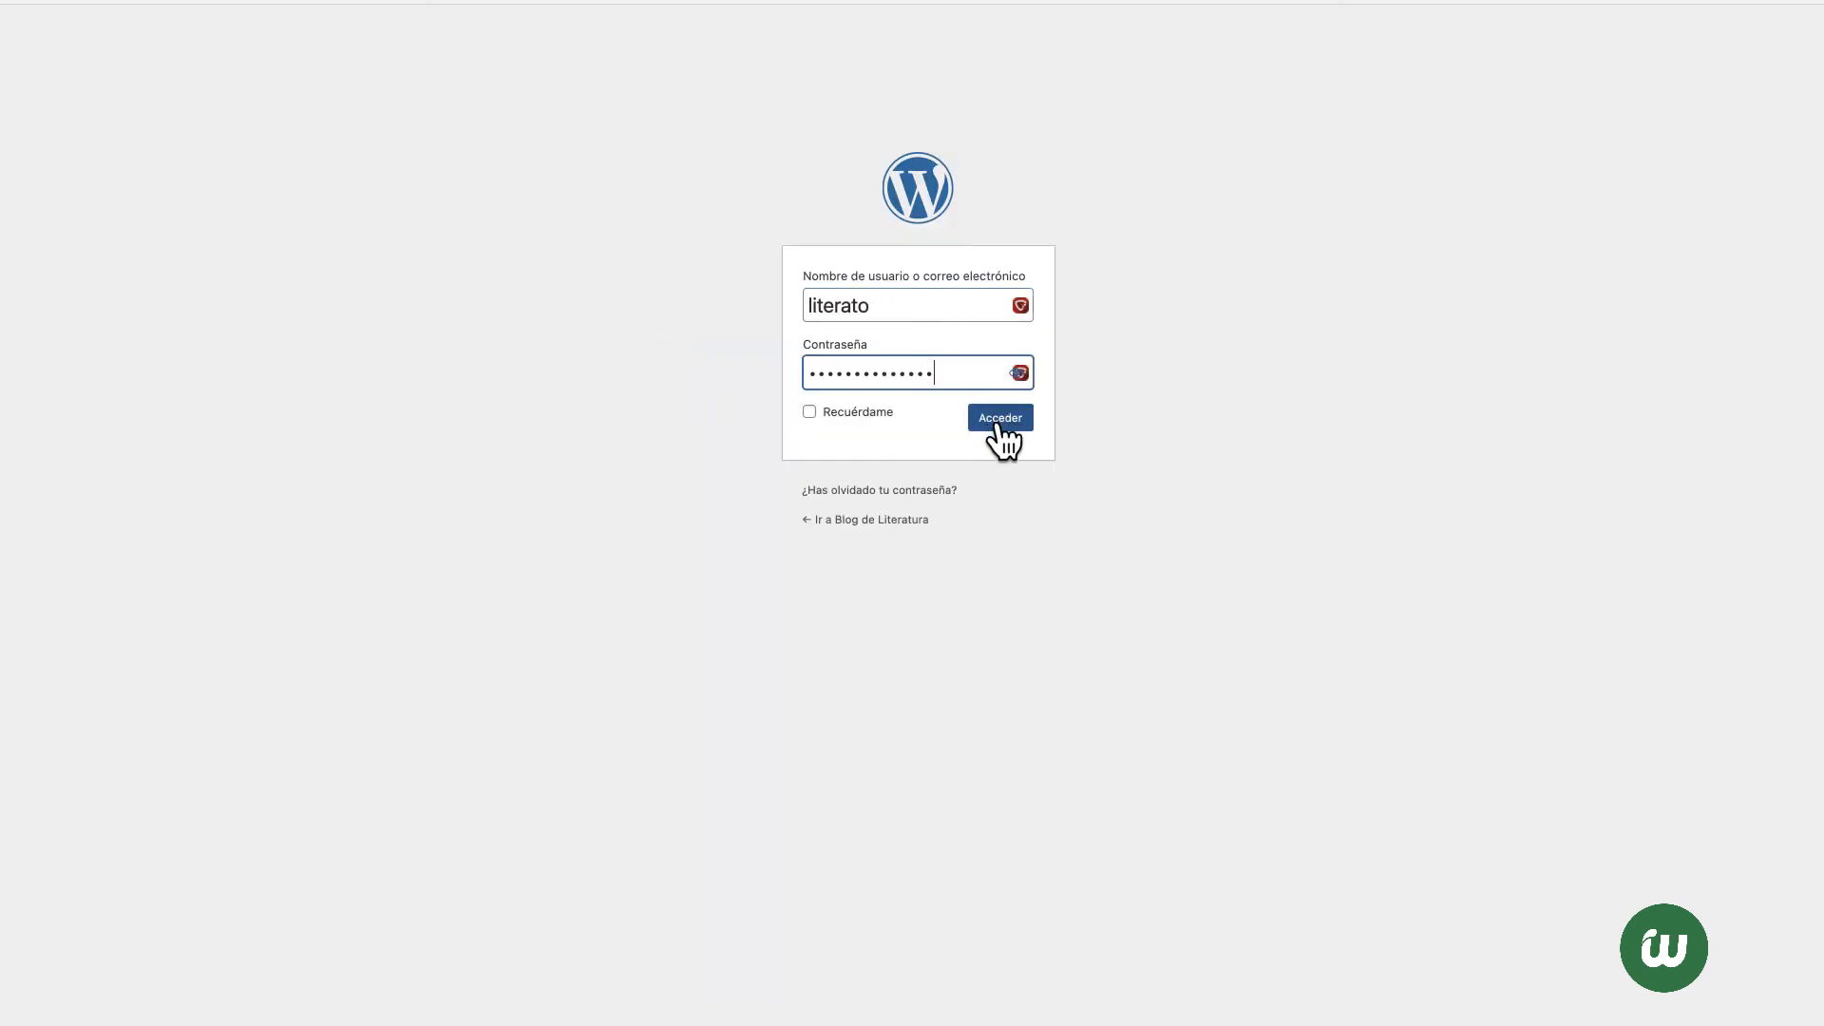
click(999, 416)
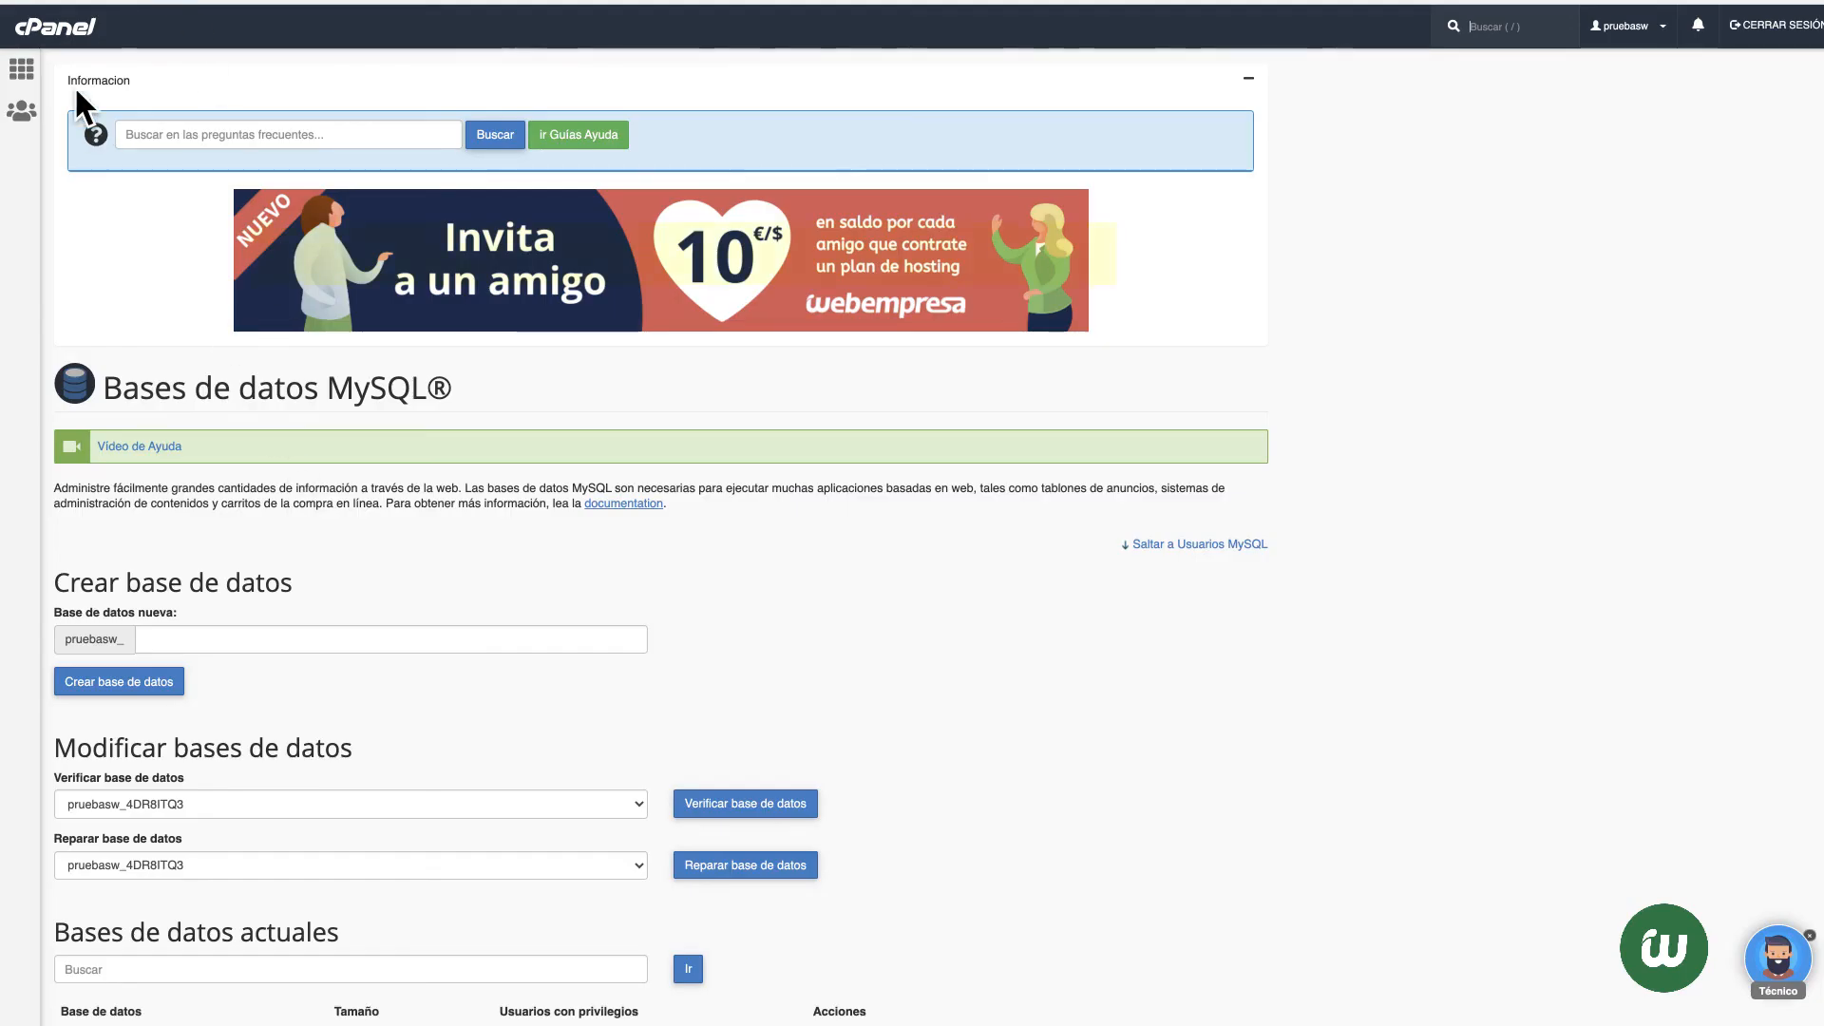
Step: Return to the cPanel home page and look over the widgets on the WordPress dashboard
click(21, 69)
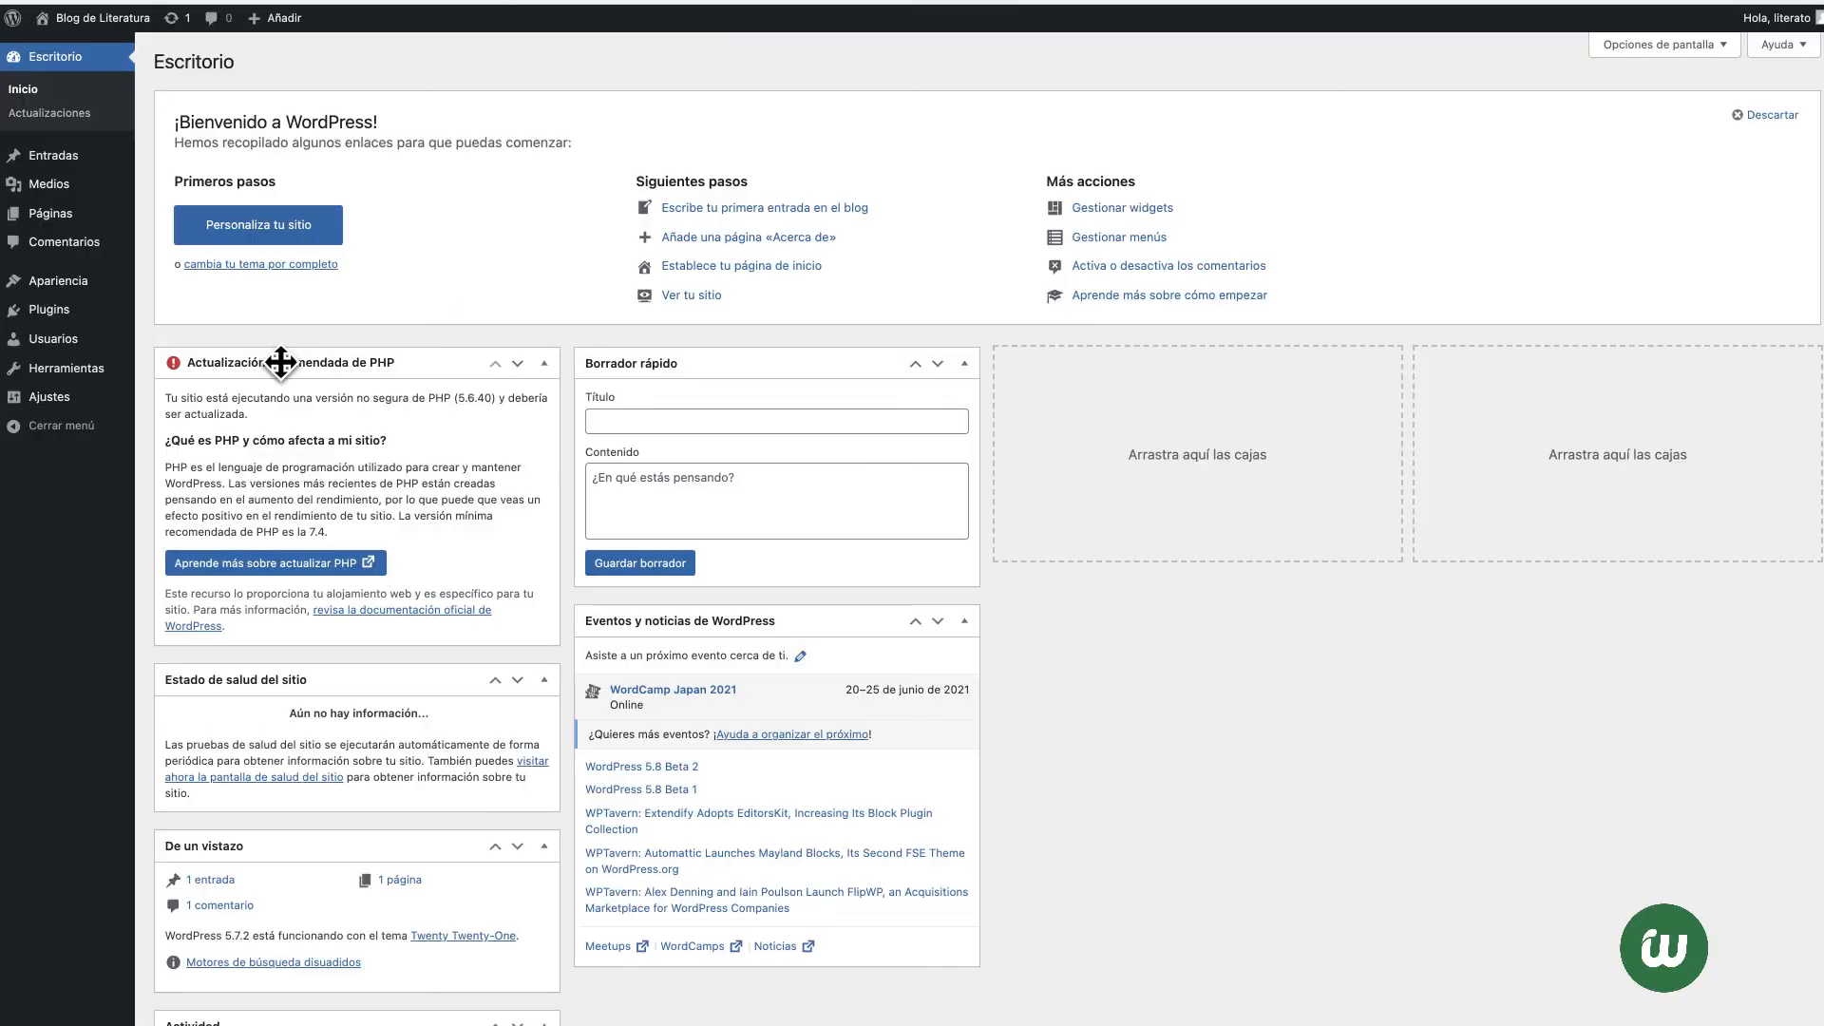
scroll(283, 359, down, 3)
scroll(277, 358, up, 3)
Step: Open the public Blog de Literatura site from the dashboard and look over its home page
right_click(54, 42)
click(106, 57)
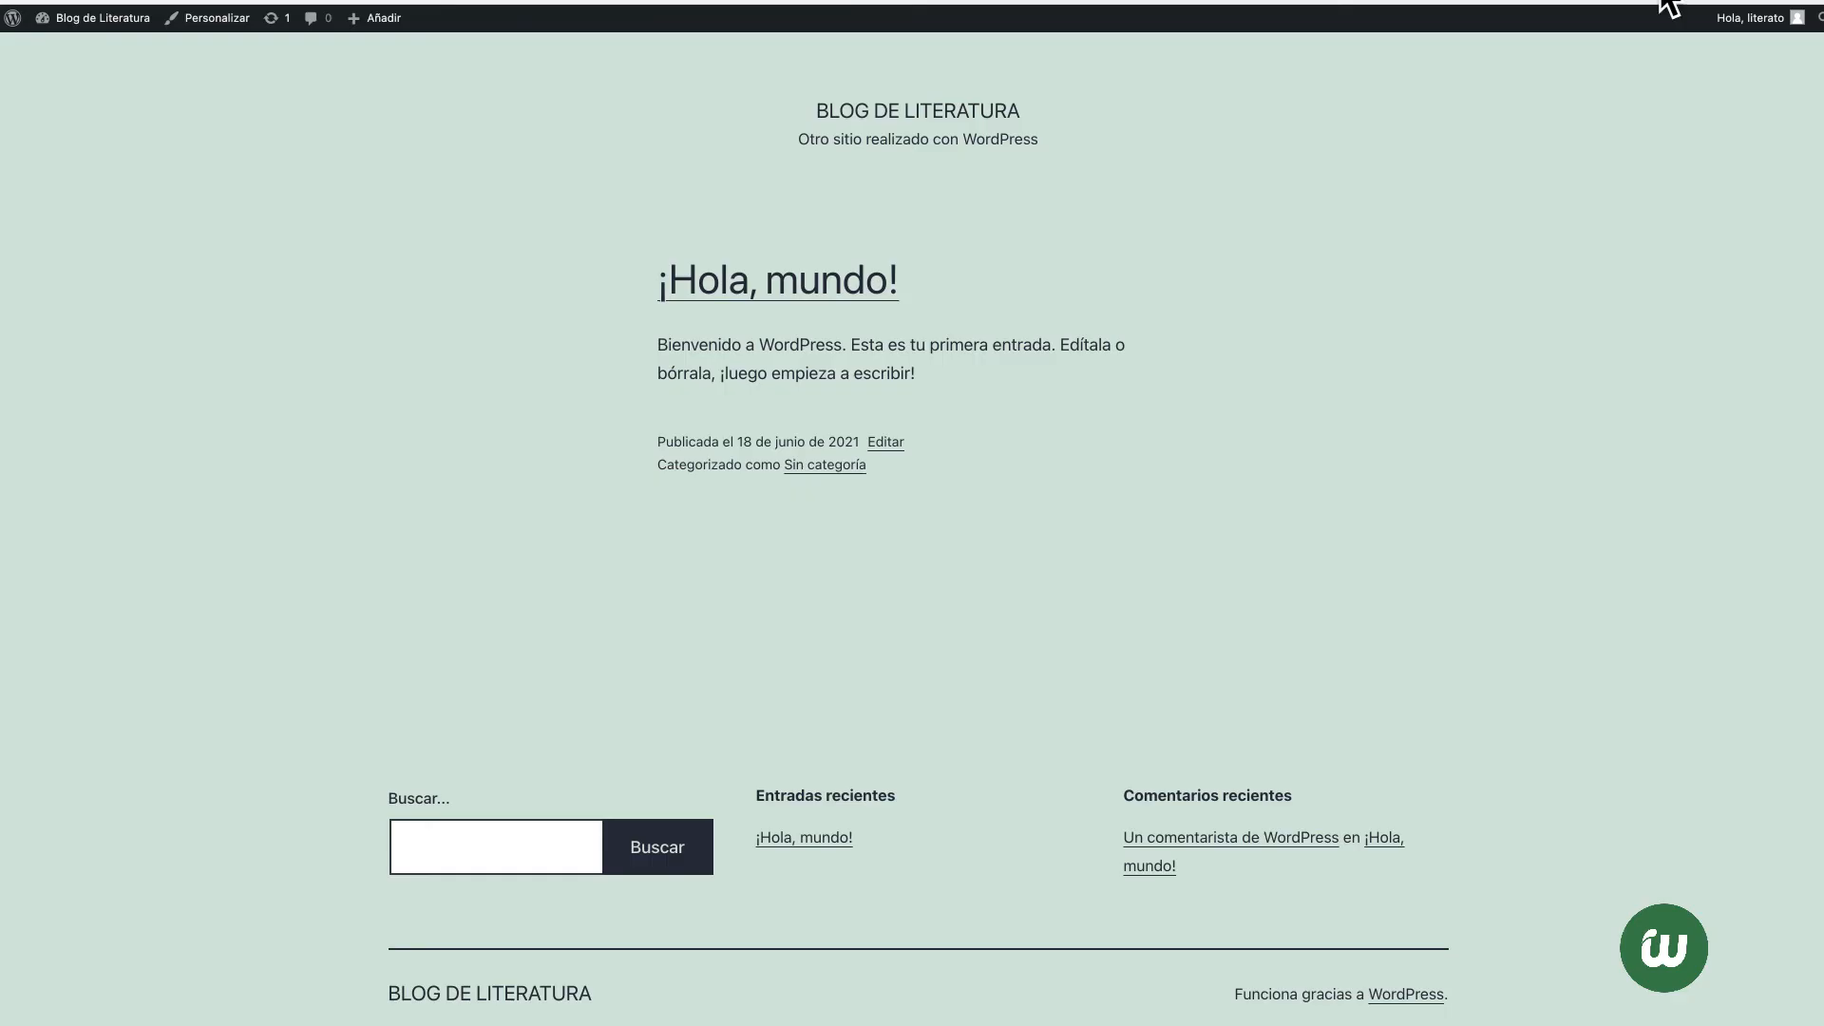
scroll(1244, 228, down, 1)
scroll(1242, 229, up, 2)
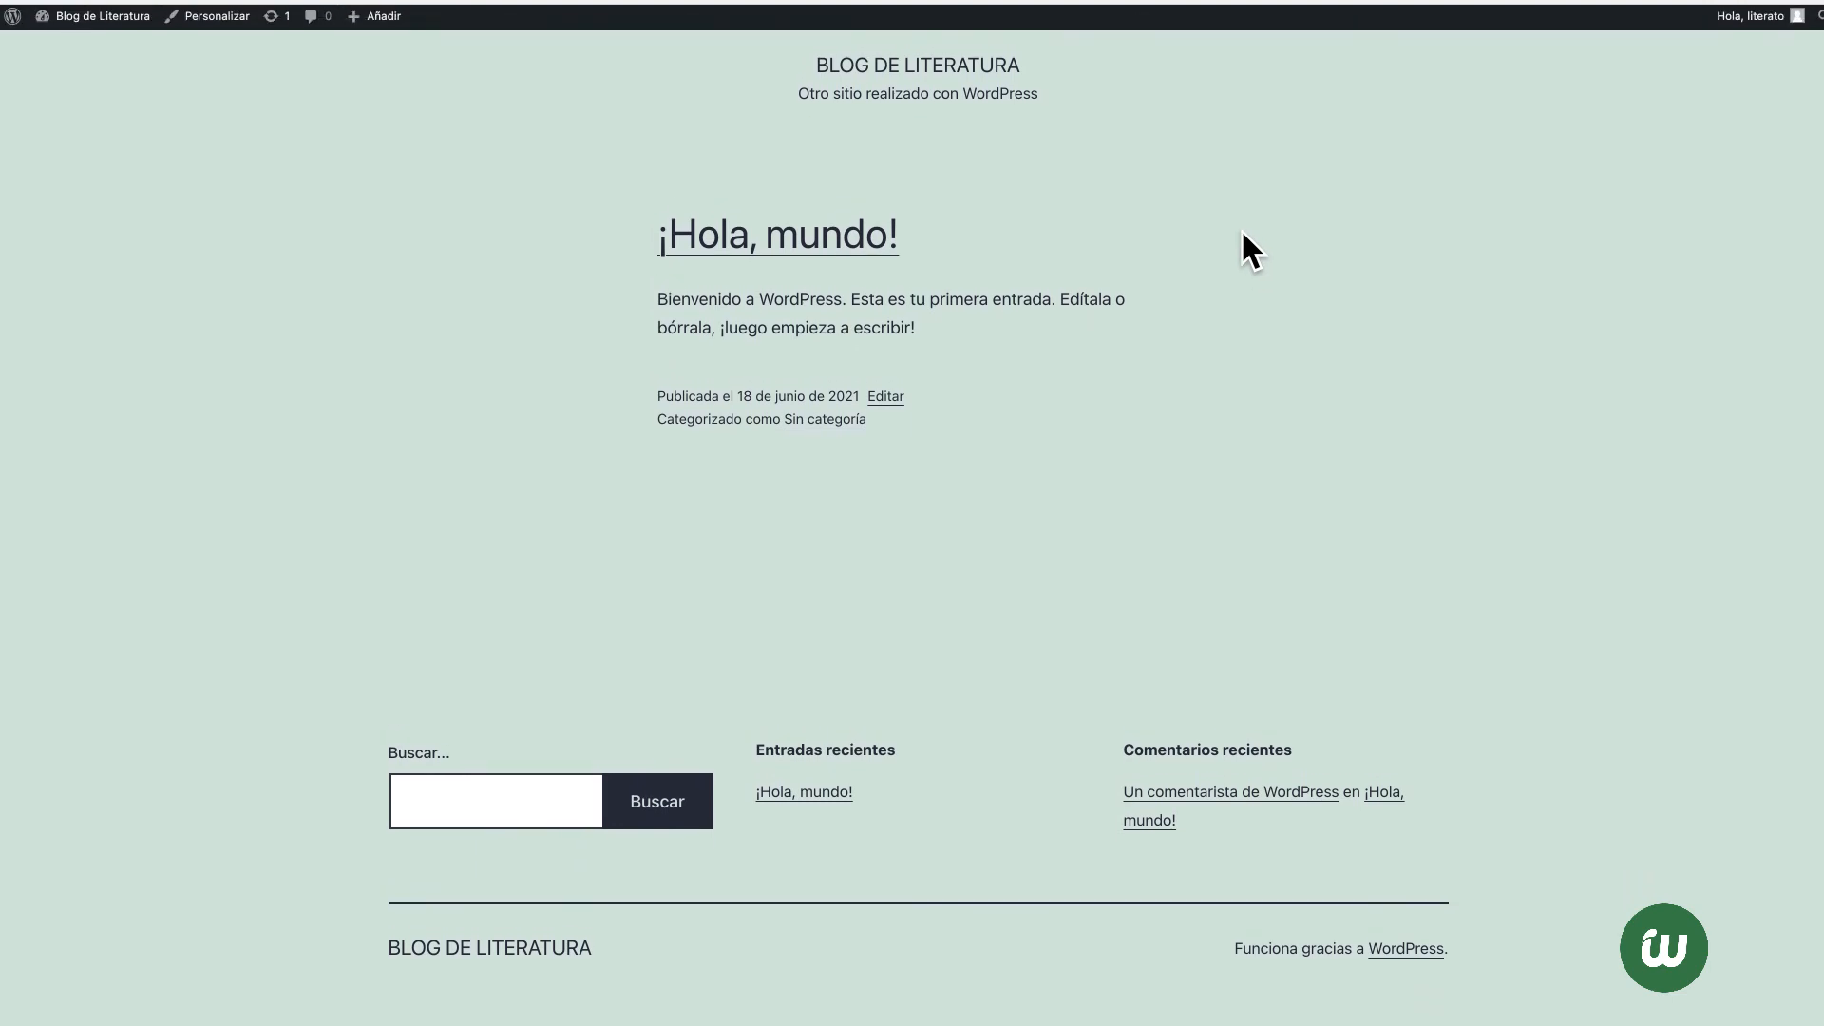